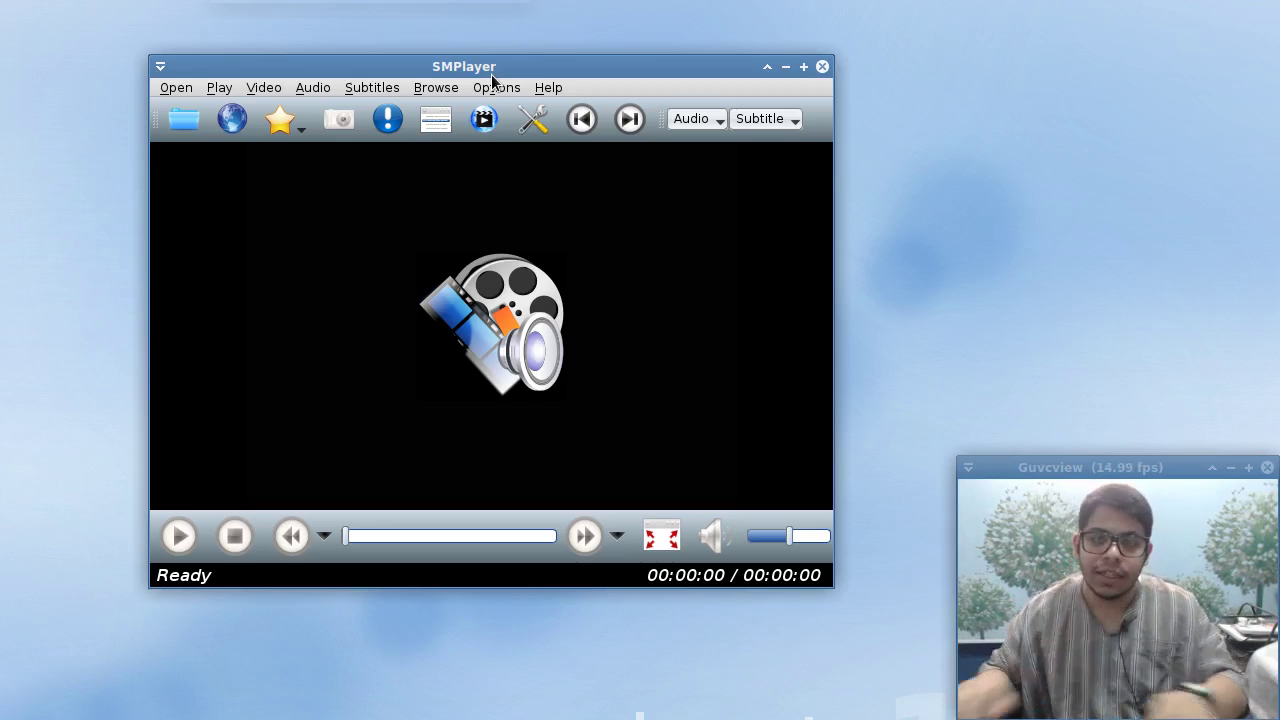
- Open the interface preferences and set the GUI to Mini GUI
click(524, 117)
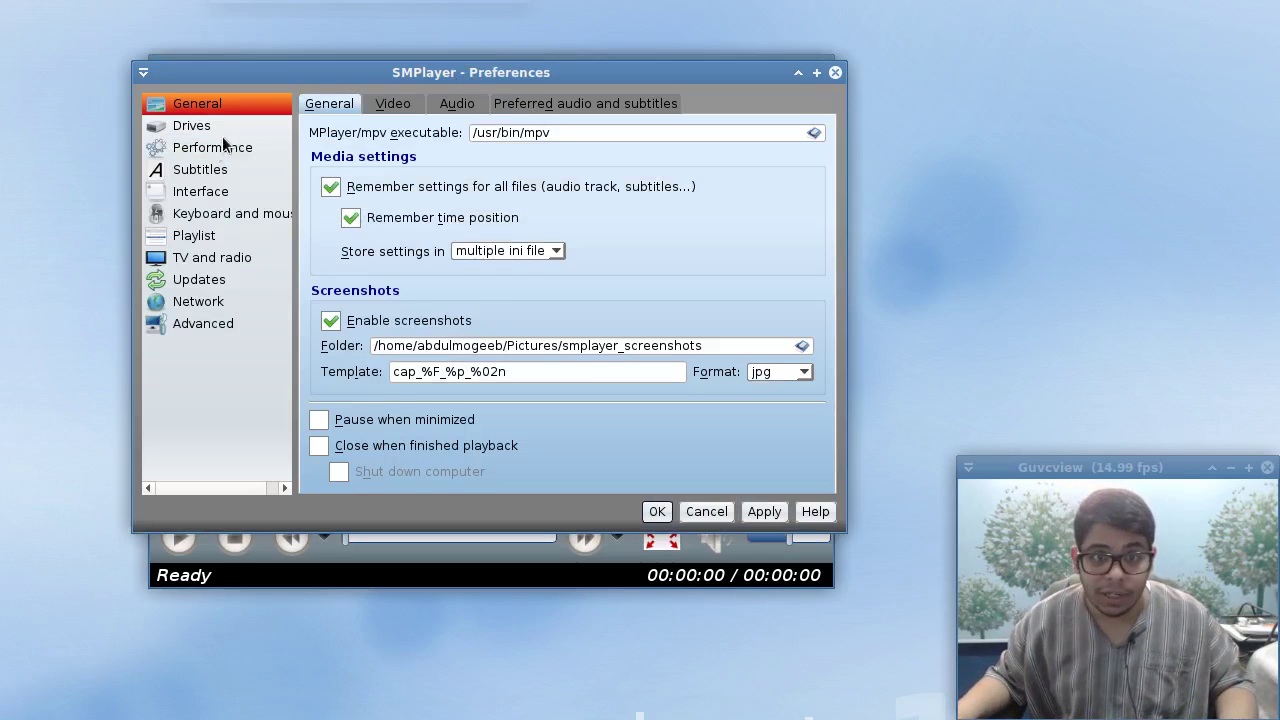
click(222, 194)
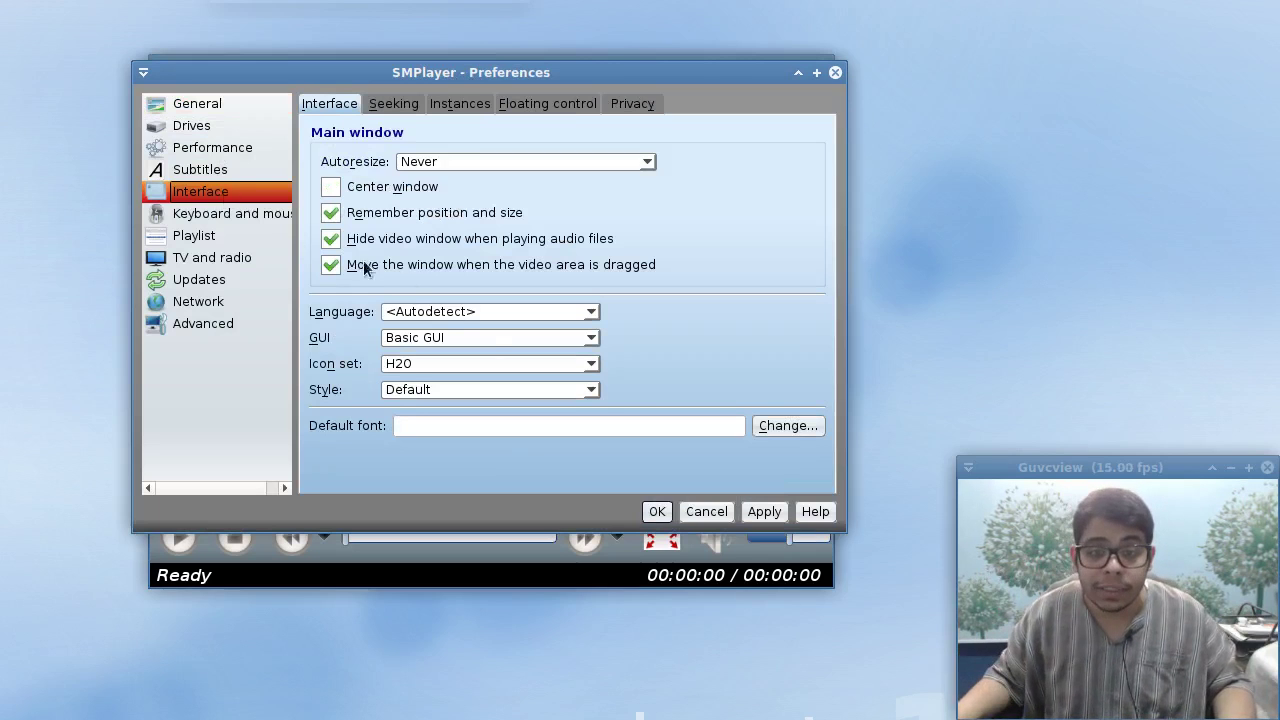
click(486, 337)
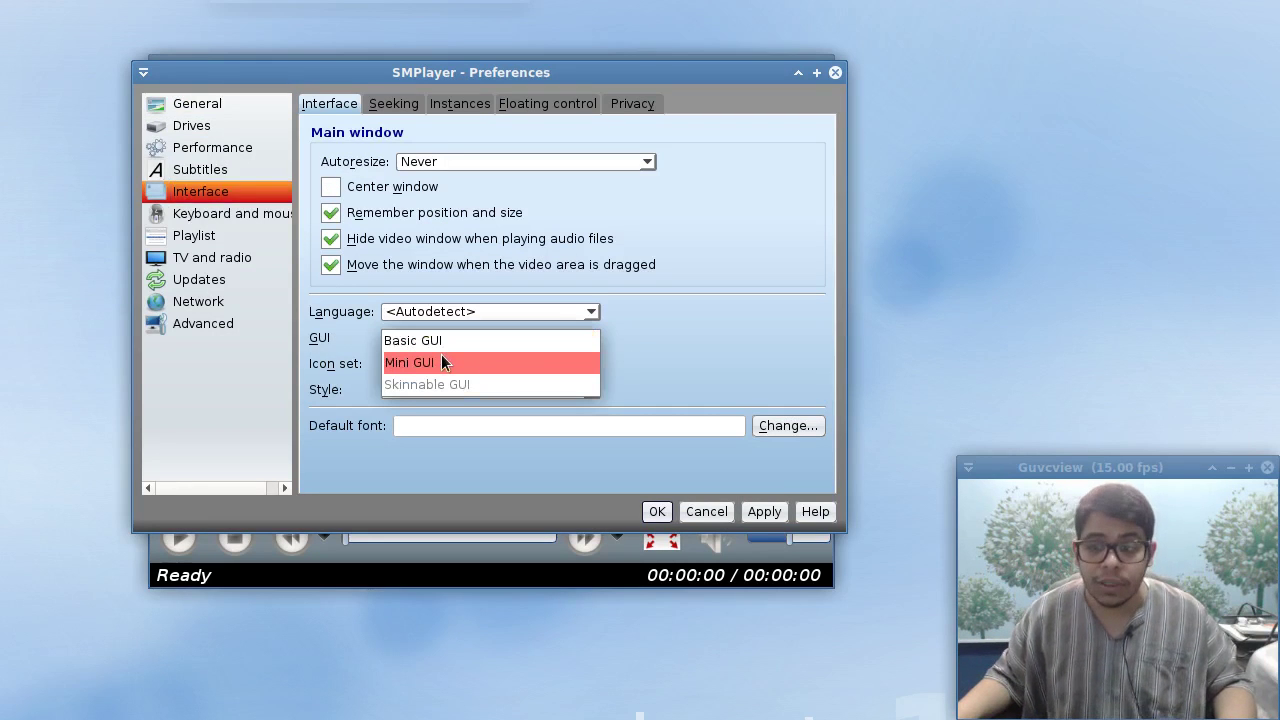
click(445, 362)
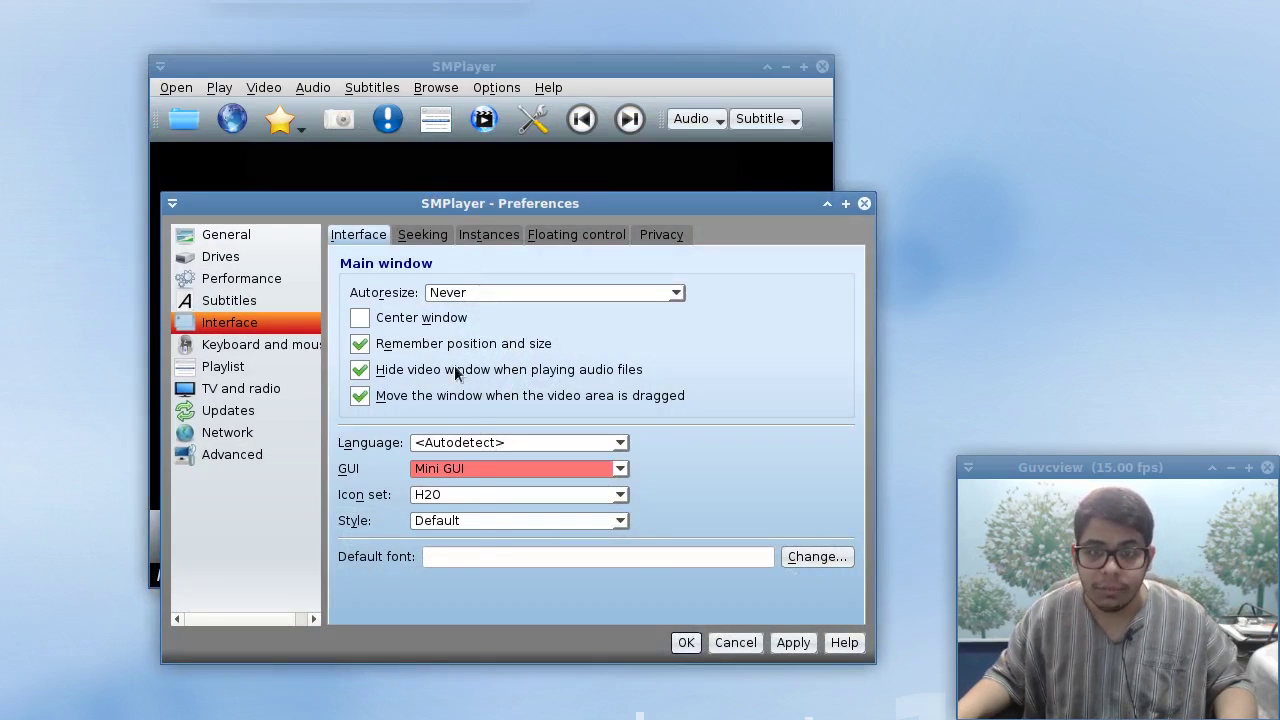
- Set the icon set to Default and the style to GTK+, and apply the interface preferences
click(470, 495)
click(448, 258)
click(476, 521)
click(463, 567)
click(776, 643)
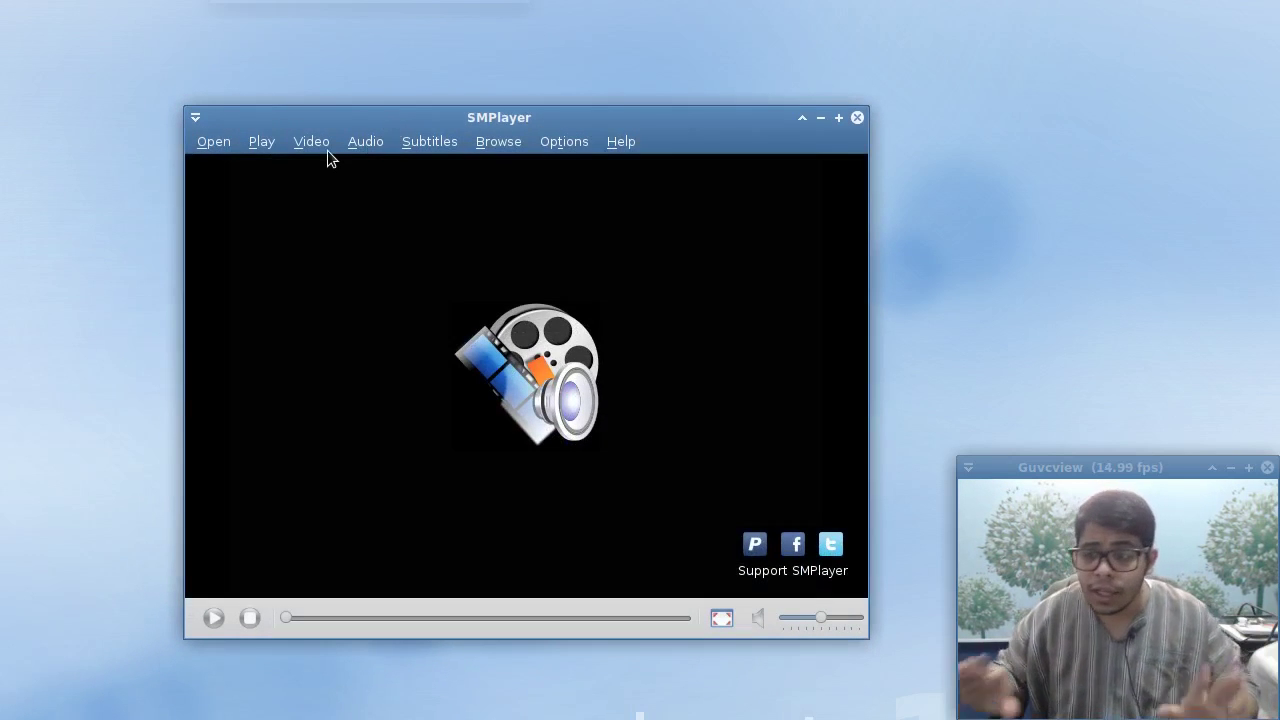
- Reopen the preferences at the General settings and shift the dialog slightly
click(583, 150)
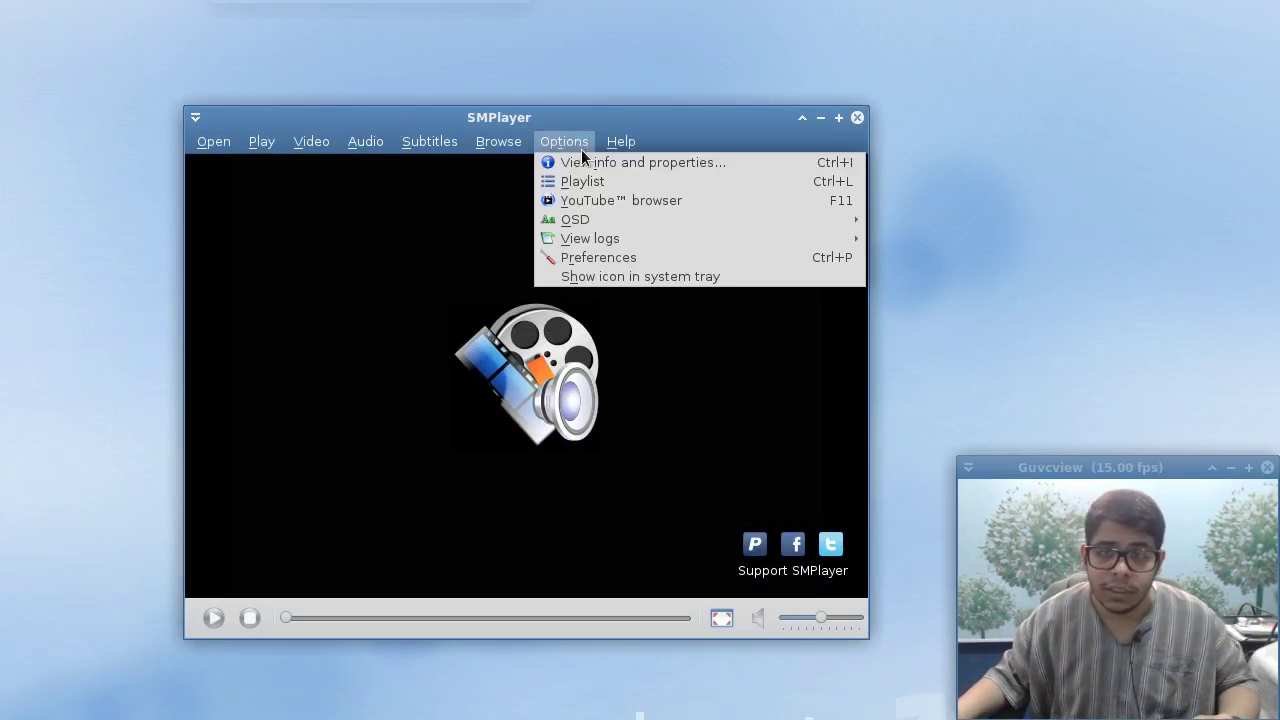
click(580, 253)
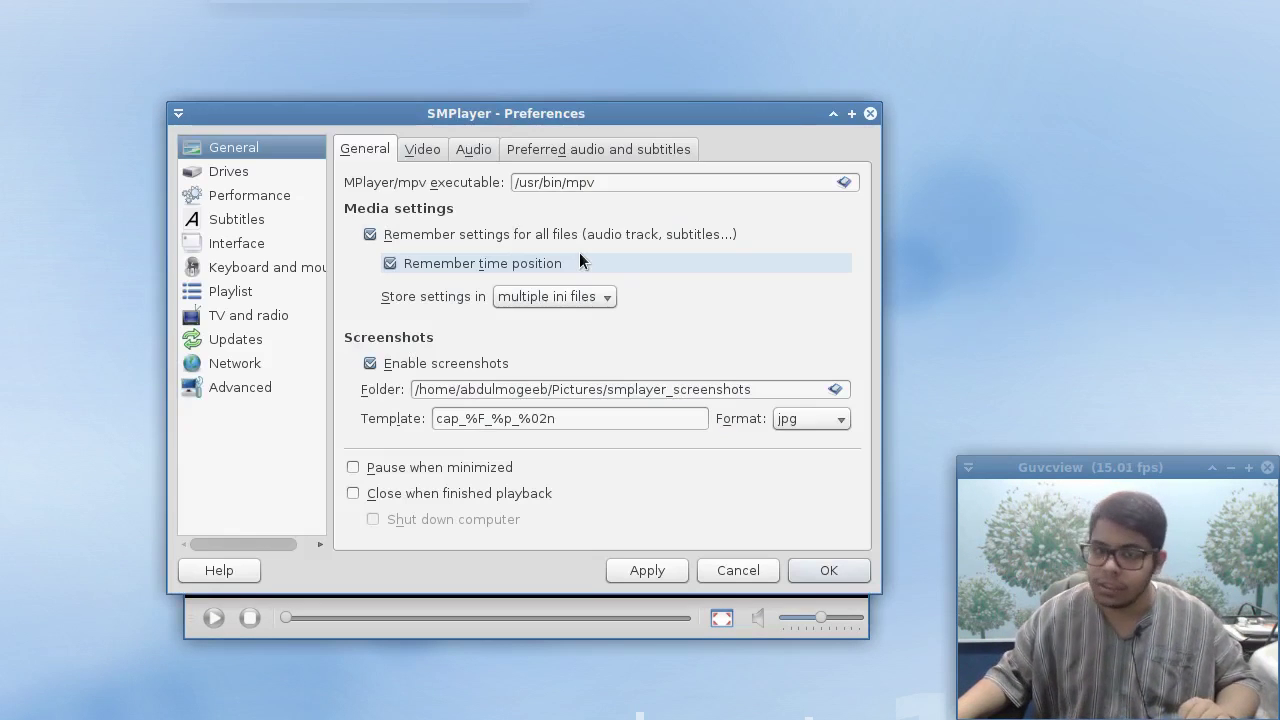
drag(504, 109, 514, 104)
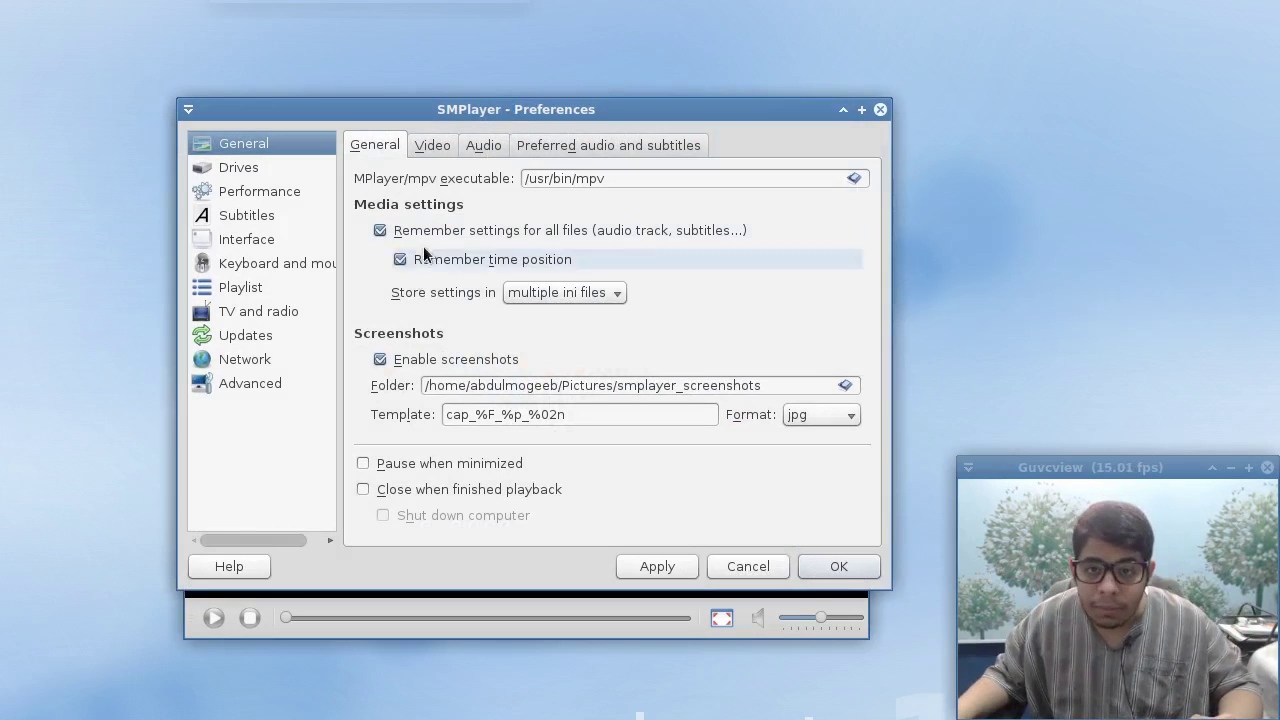
- Try out closing the player and shutting down the computer when playback finishes, and disable both options again
mouse_move(422, 258)
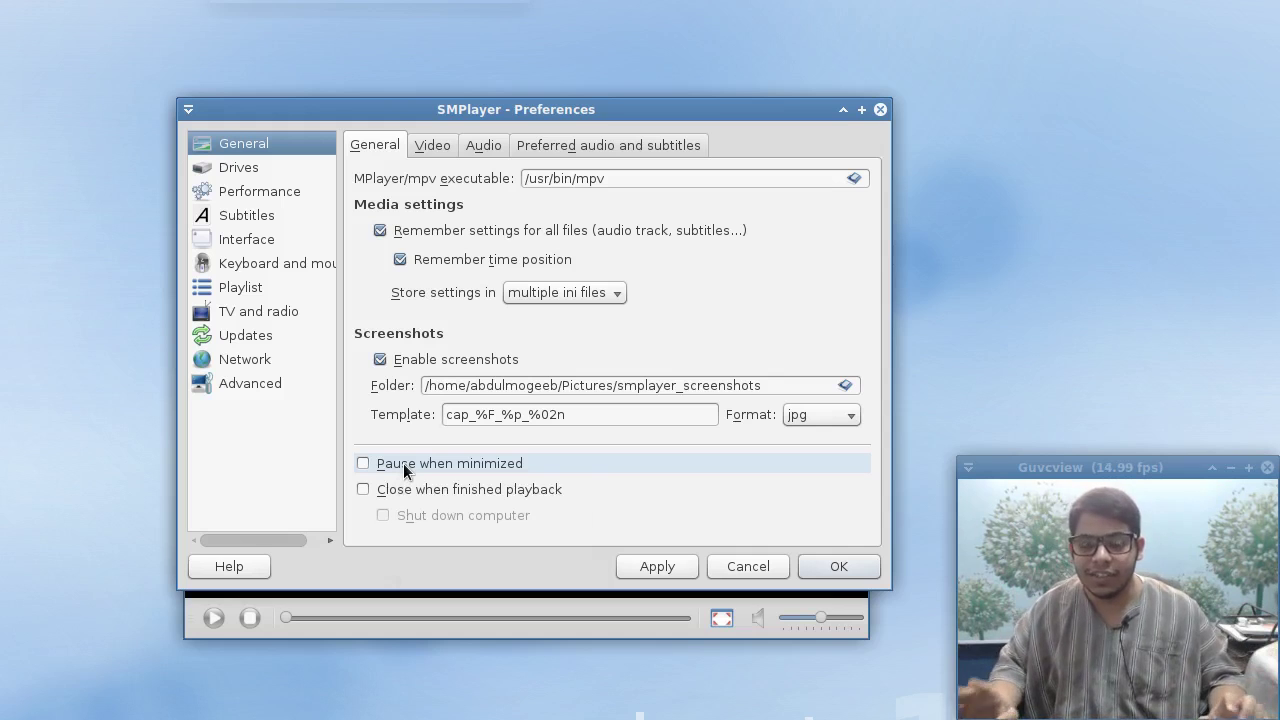
click(435, 488)
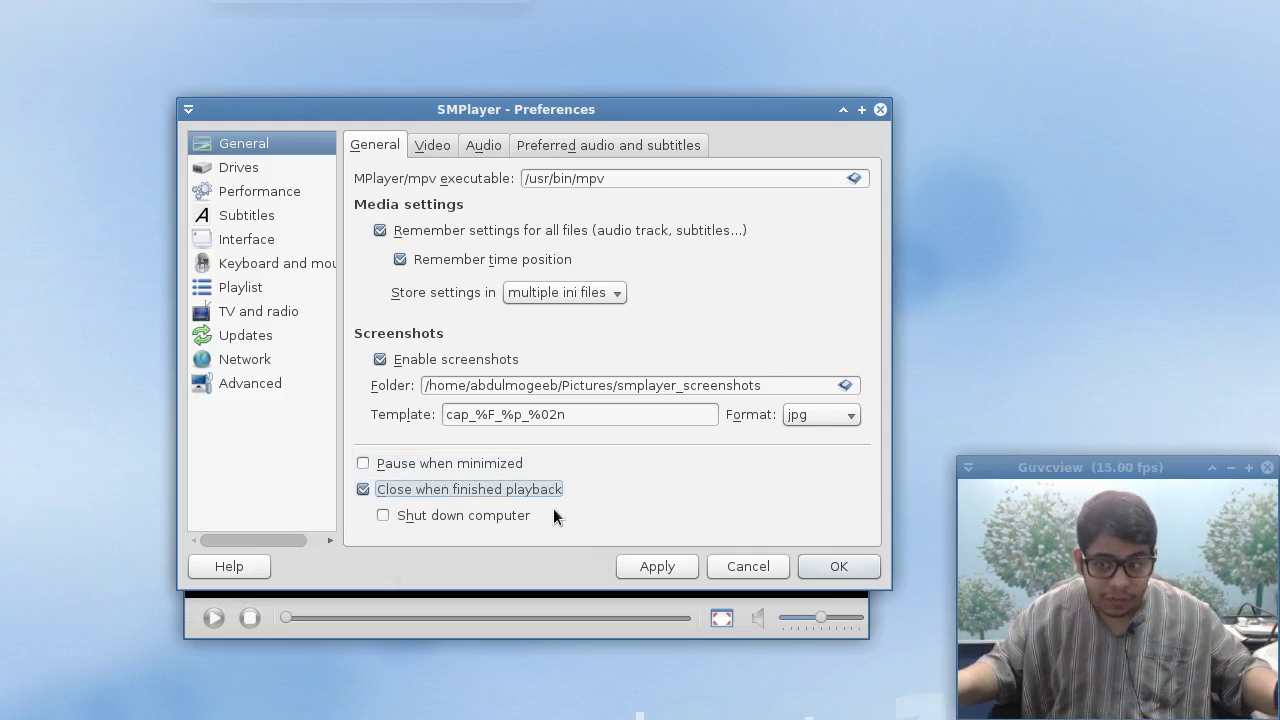
click(513, 512)
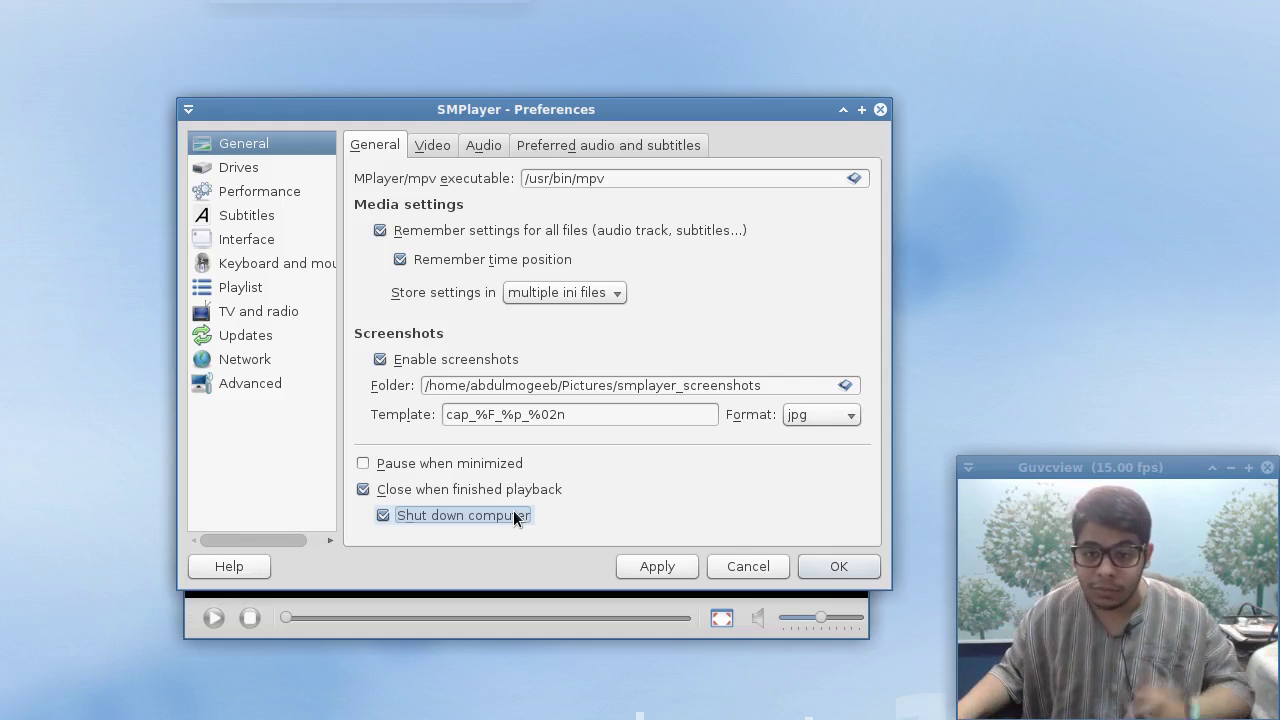
click(513, 510)
click(495, 492)
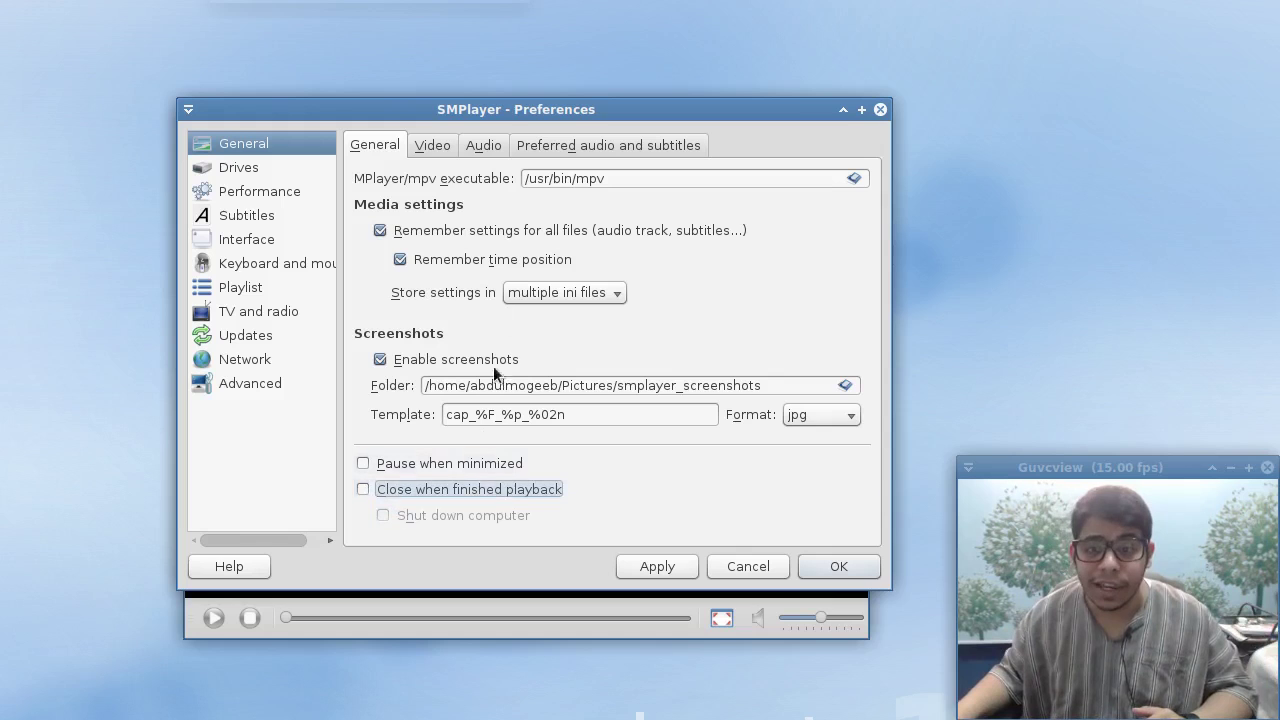
- Set the video output driver to xv and the audio output driver to pulse
click(418, 150)
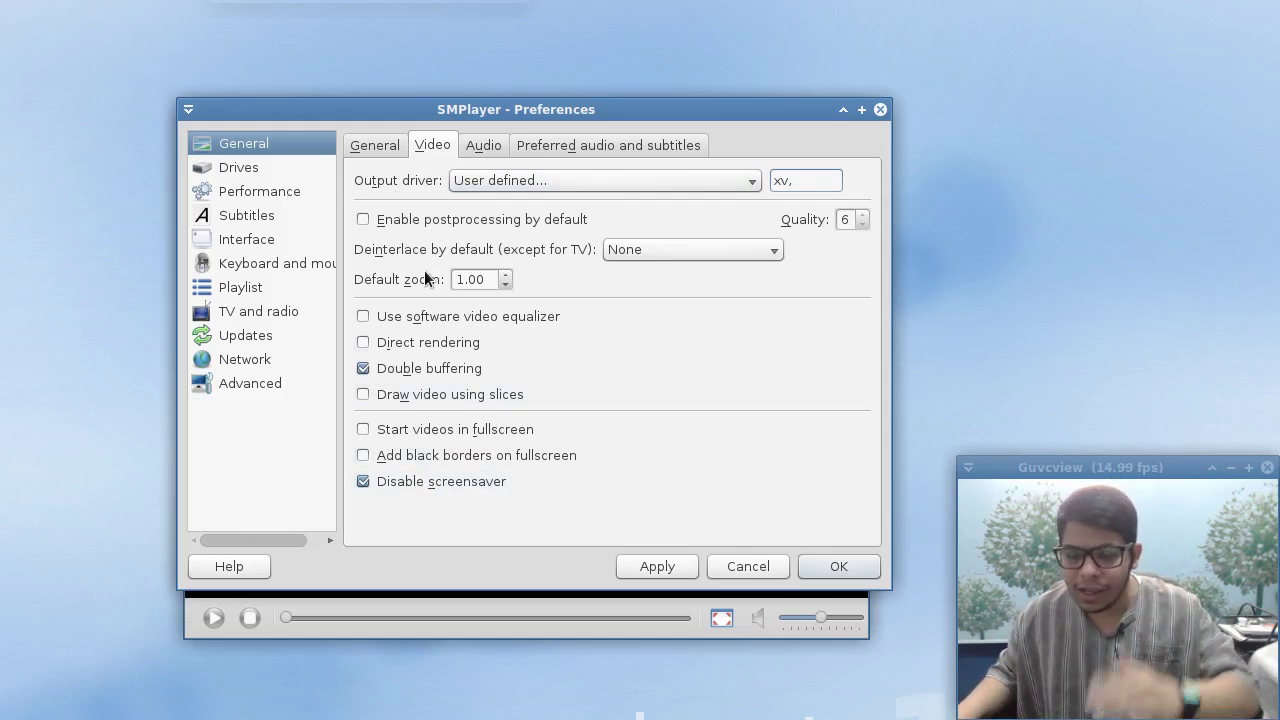
click(501, 181)
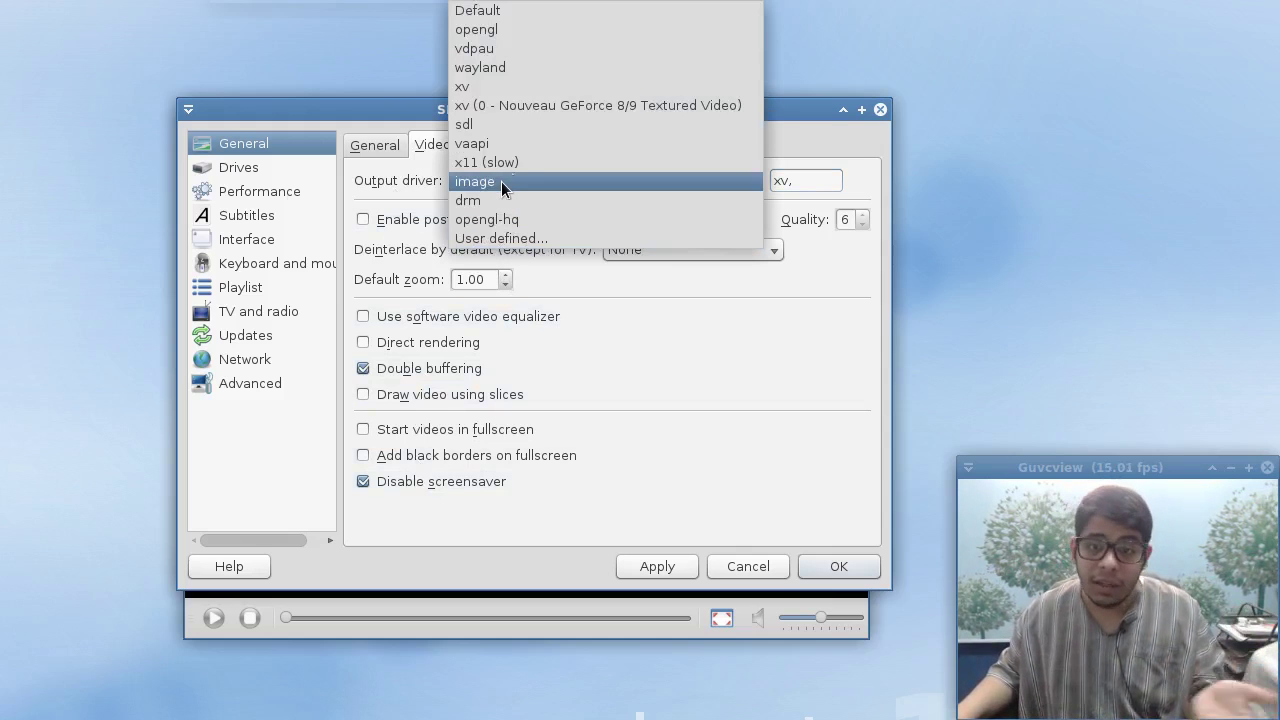
click(503, 88)
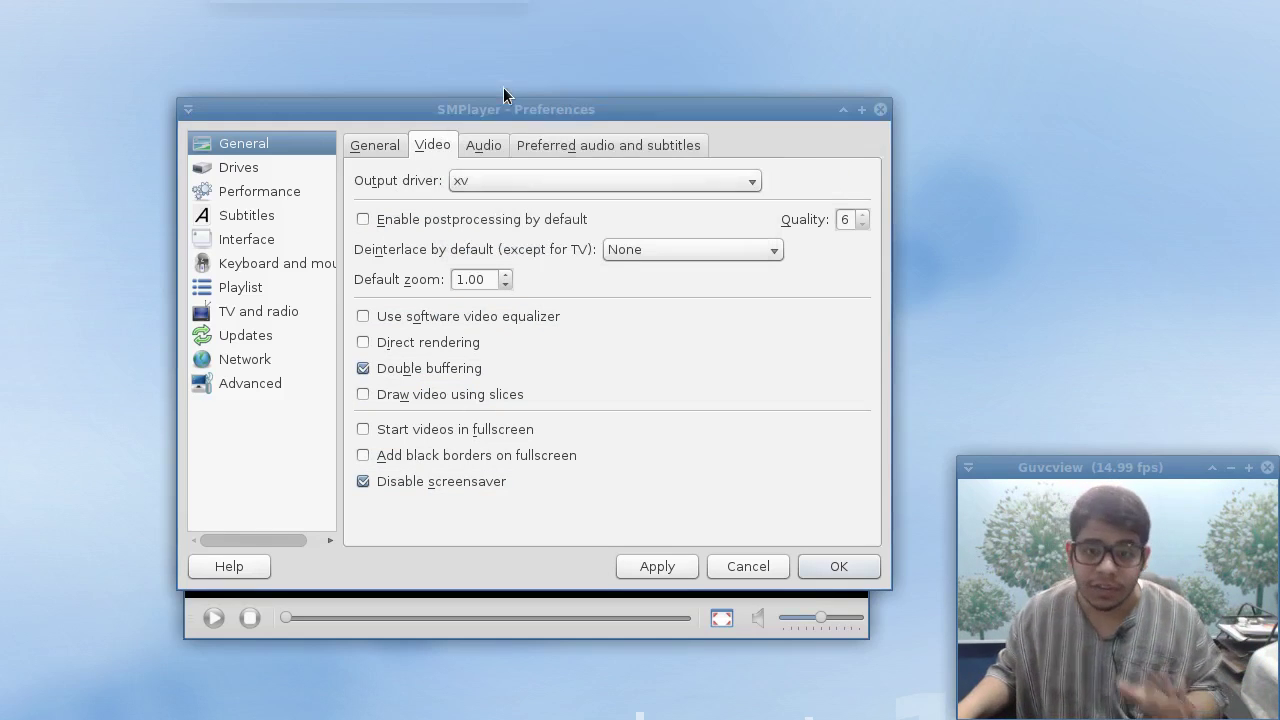
click(483, 147)
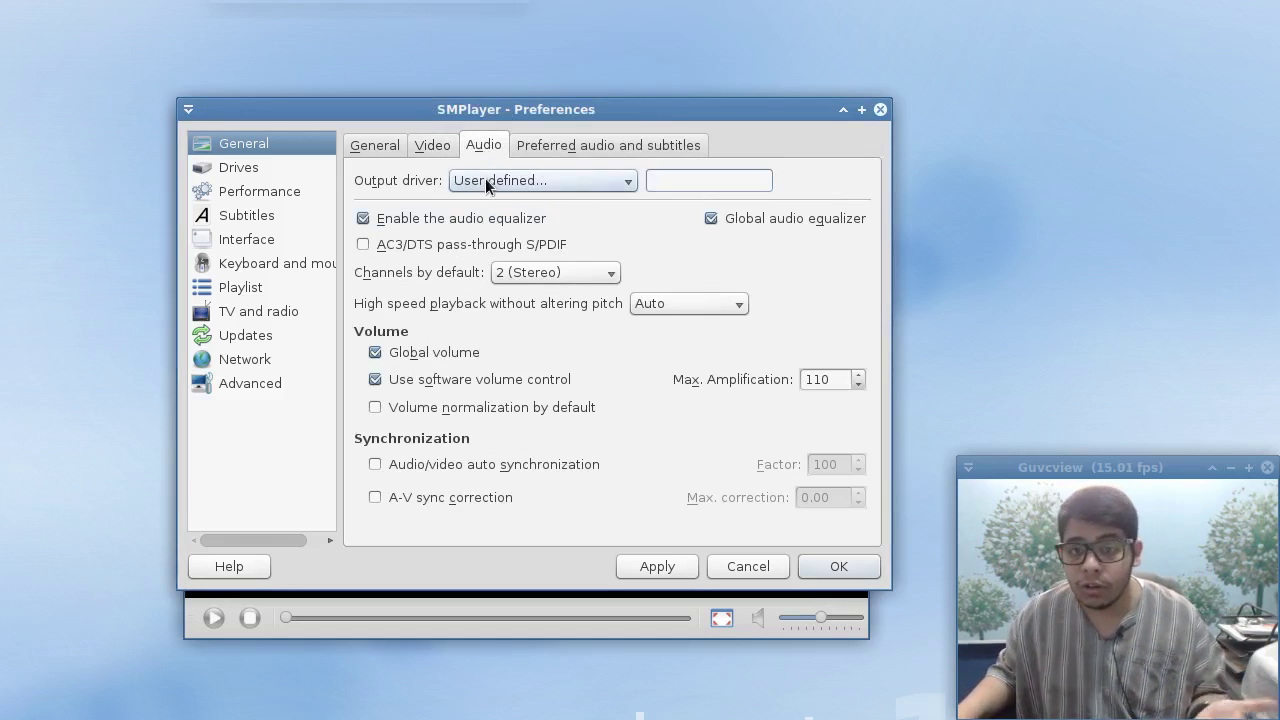
click(485, 178)
click(512, 30)
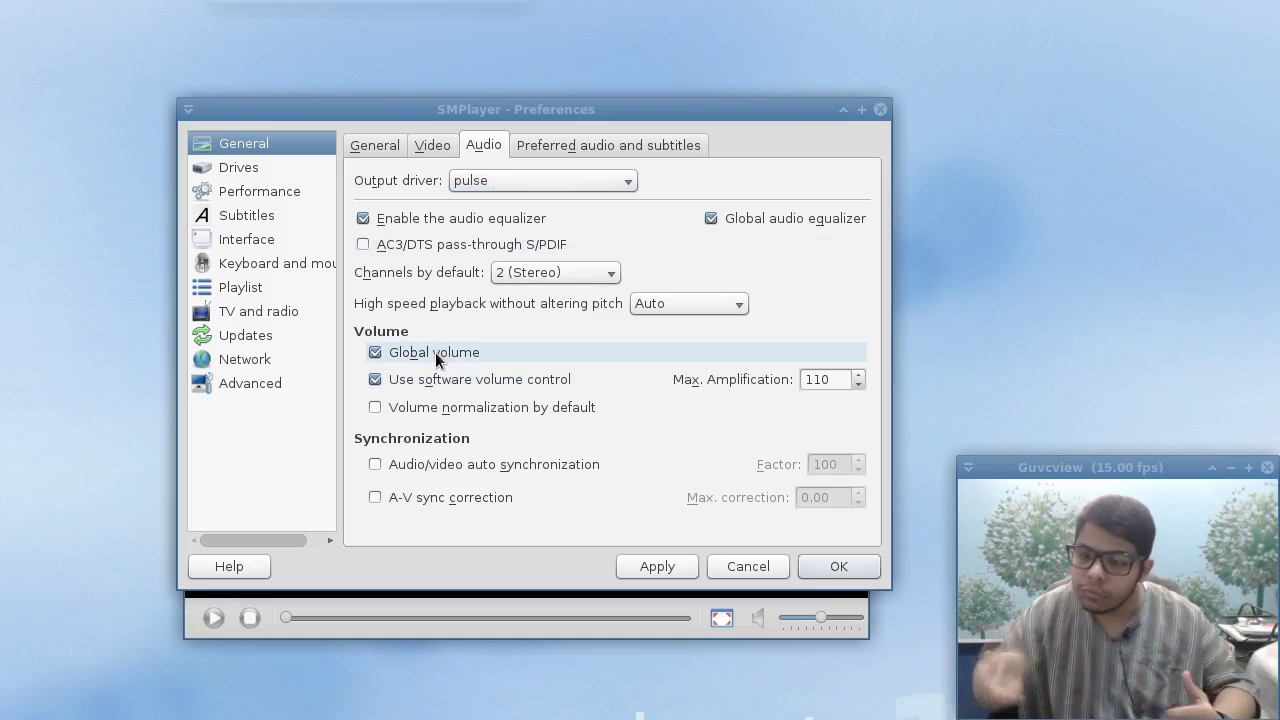
- Try "ar" as the preferred audio and subtitle language, and clear both entries again
click(562, 144)
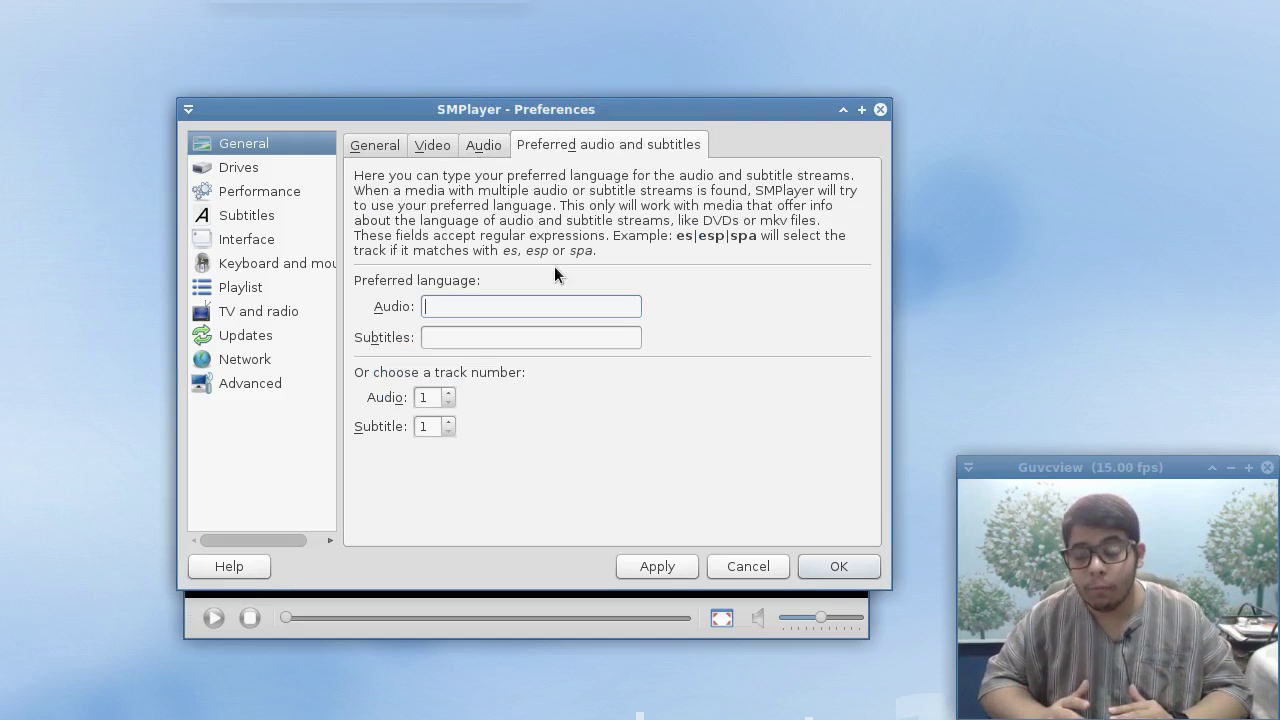
text(ar)
click(455, 337)
text(ar)
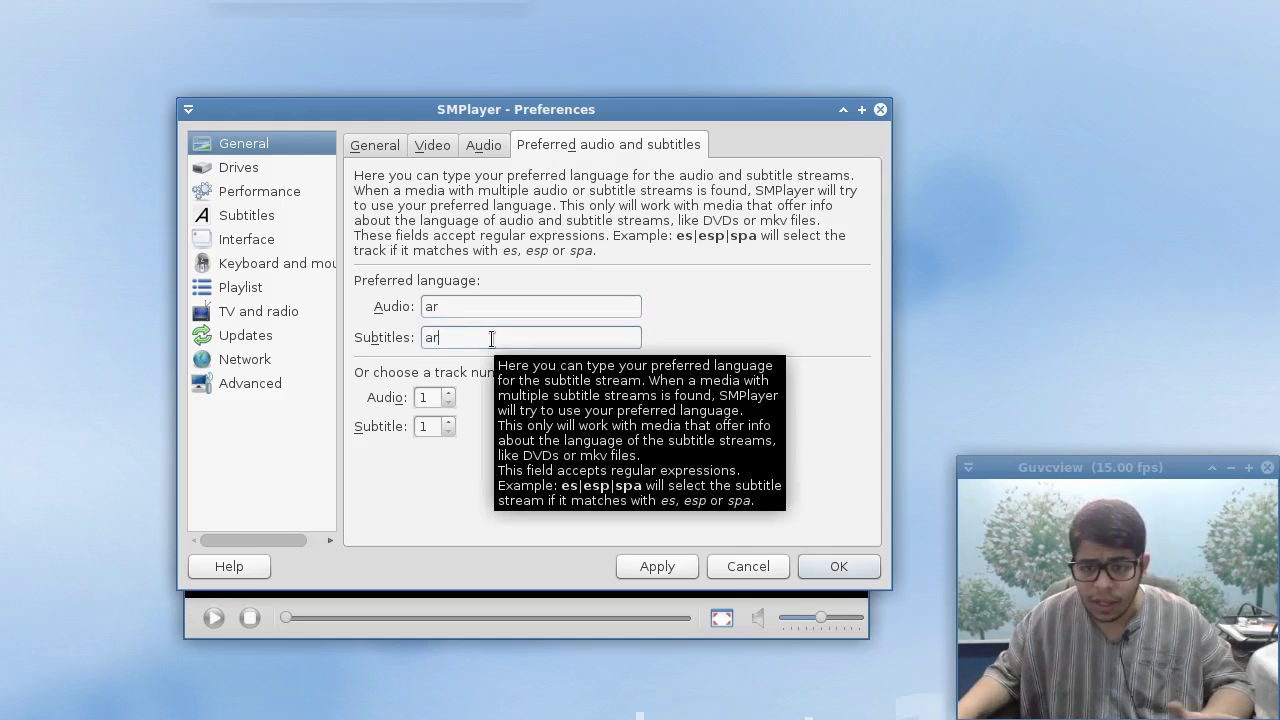
key(BackSpace)
key(BackSpace)
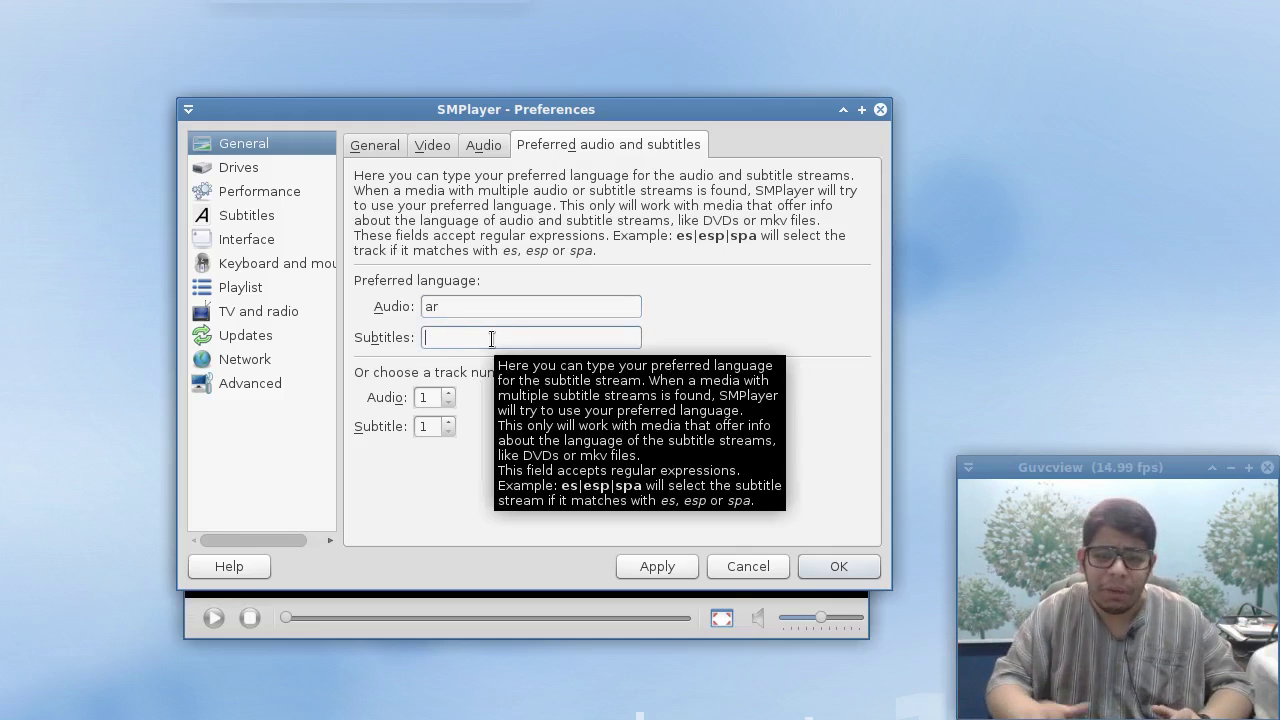
double_click(478, 308)
key(BackSpace)
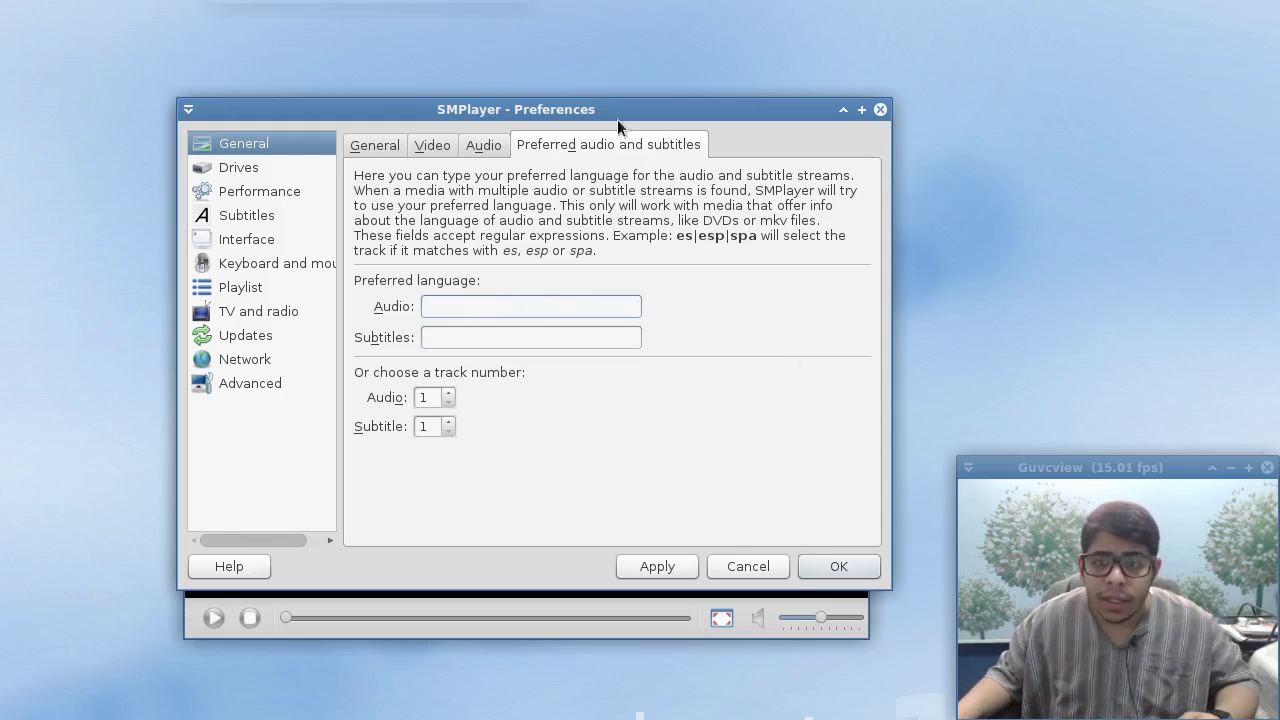
- Review the drive, performance and subtitle preferences, including the subtitle autoload choices, default encodings, and font and color options
click(250, 168)
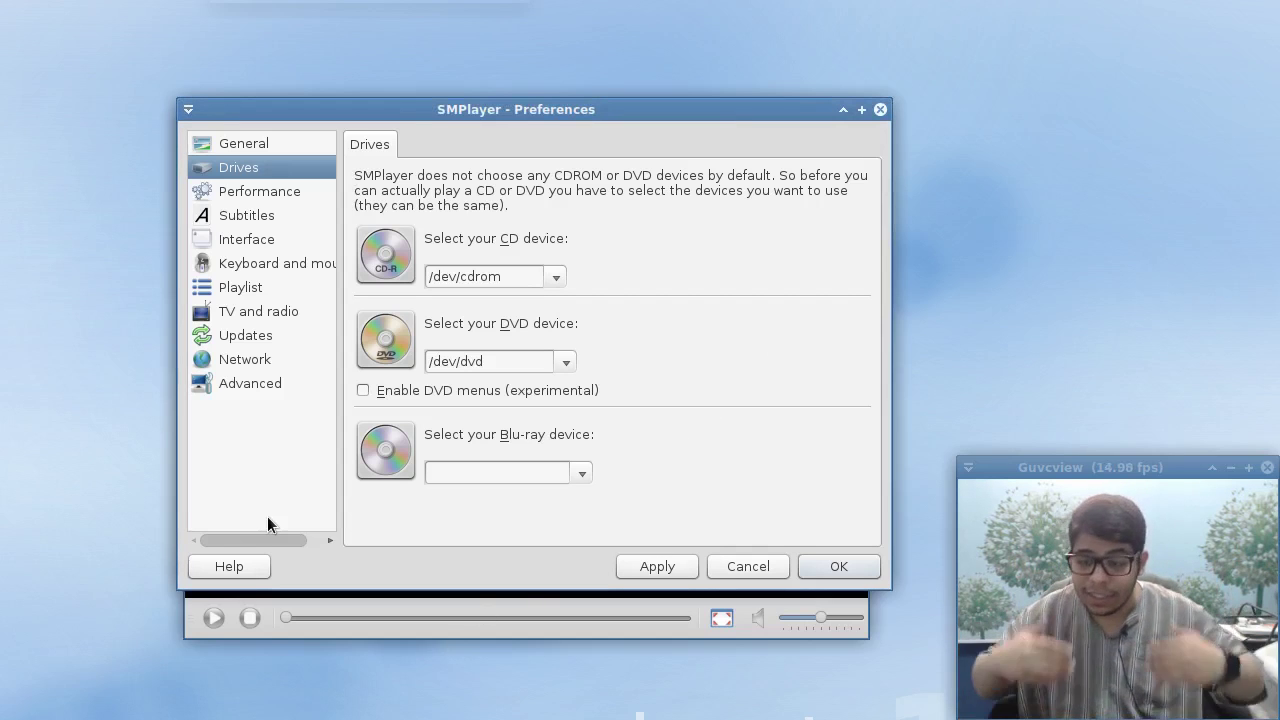
click(232, 193)
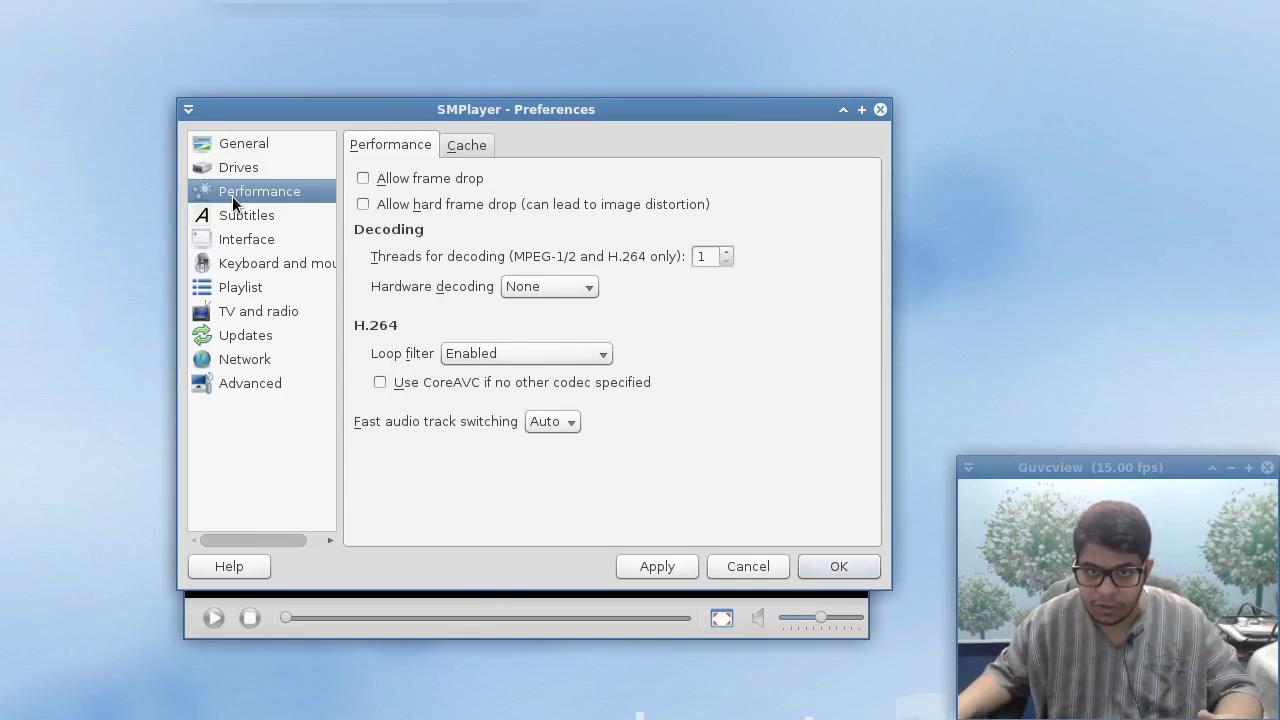
click(240, 218)
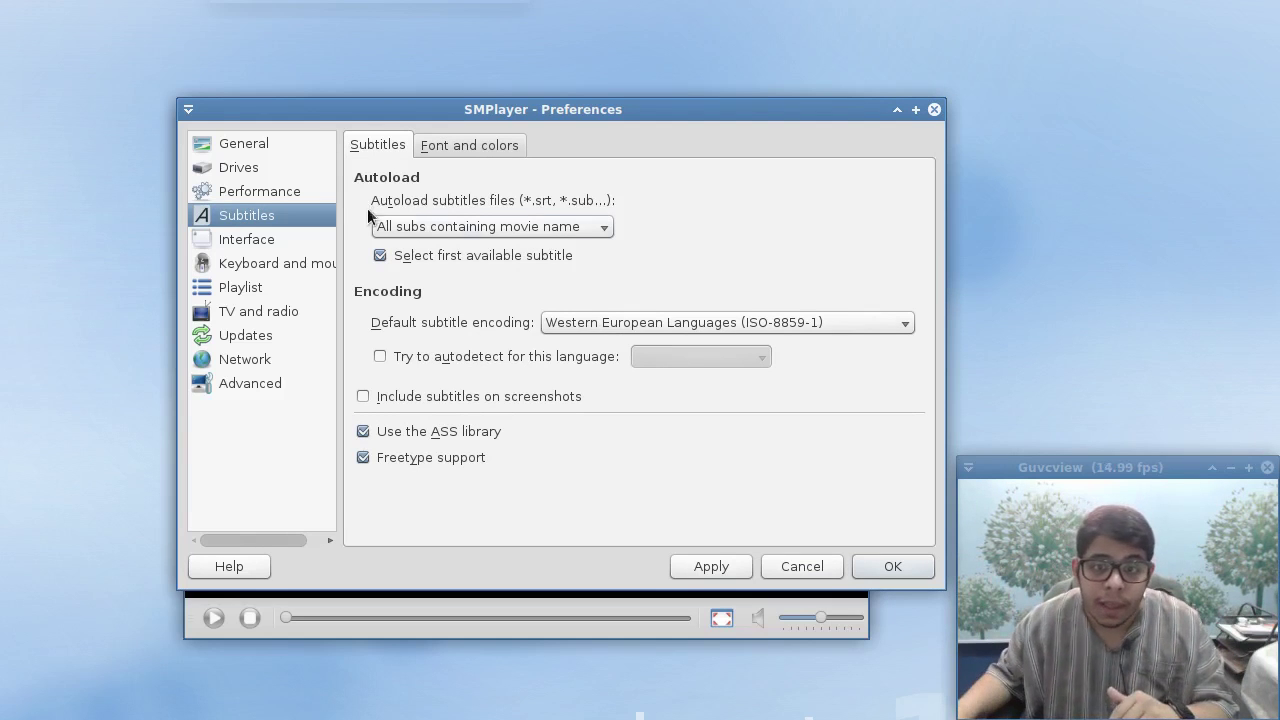
click(440, 226)
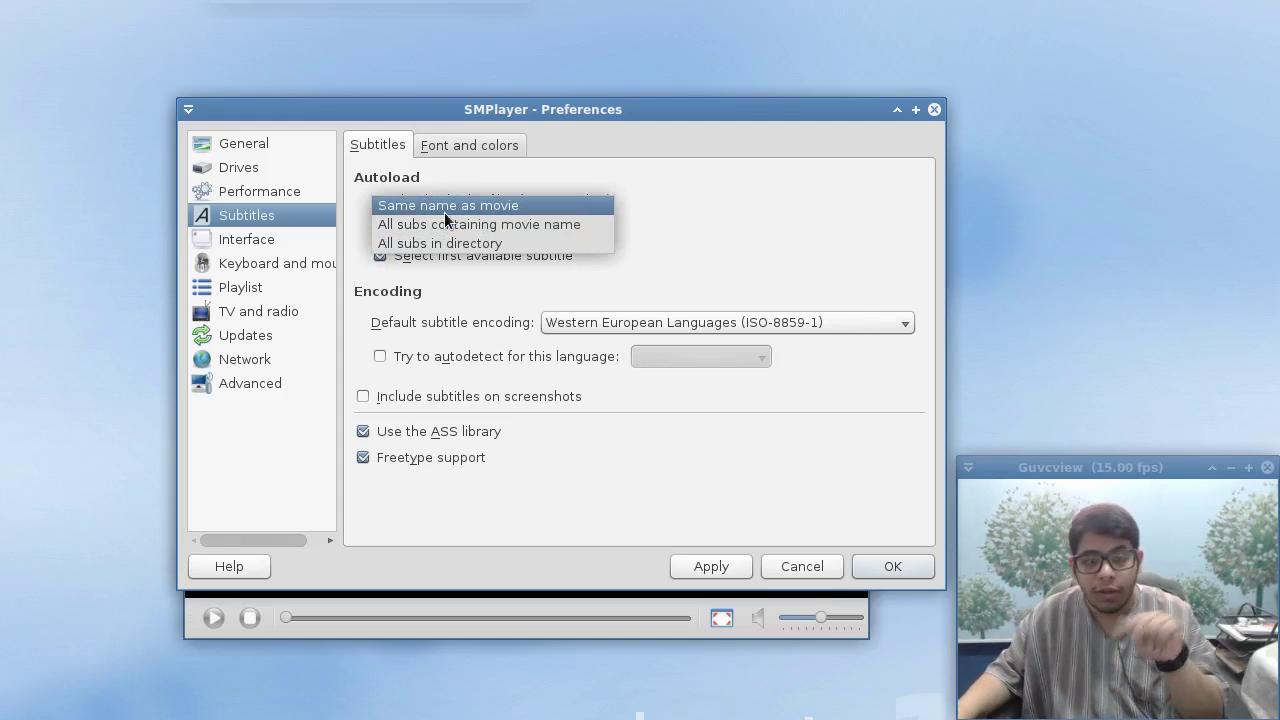
click(835, 234)
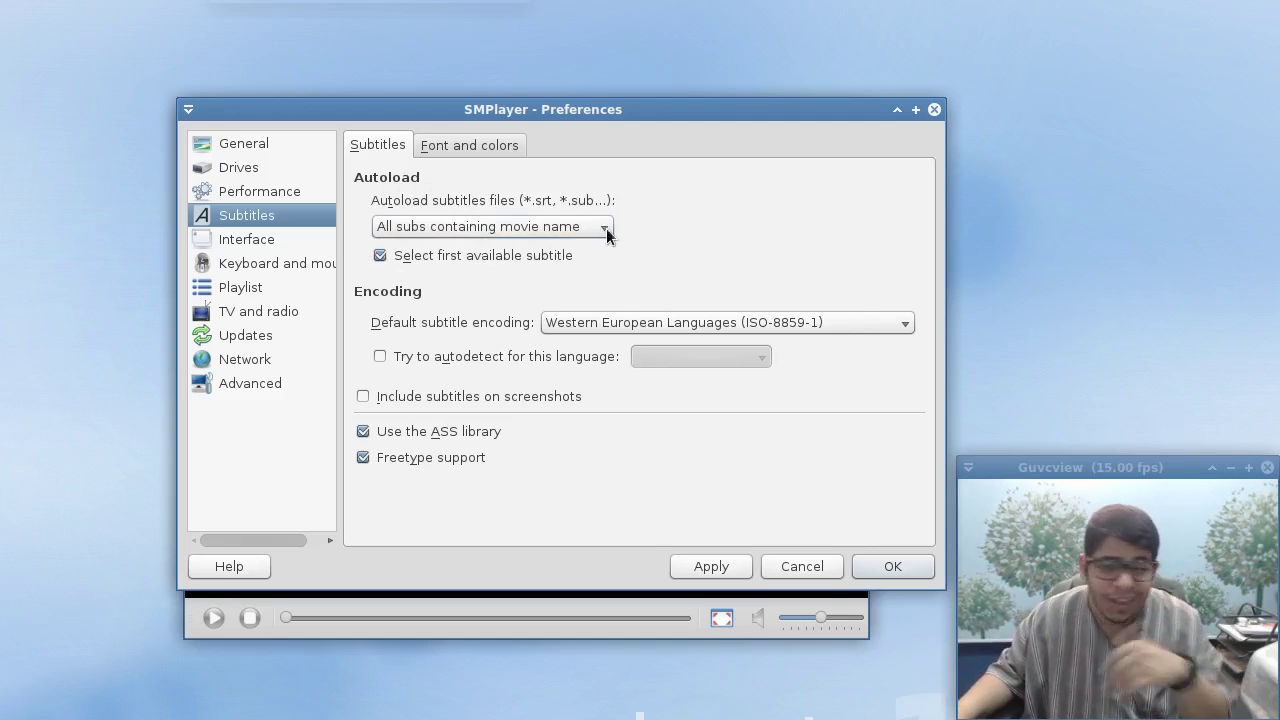
click(620, 325)
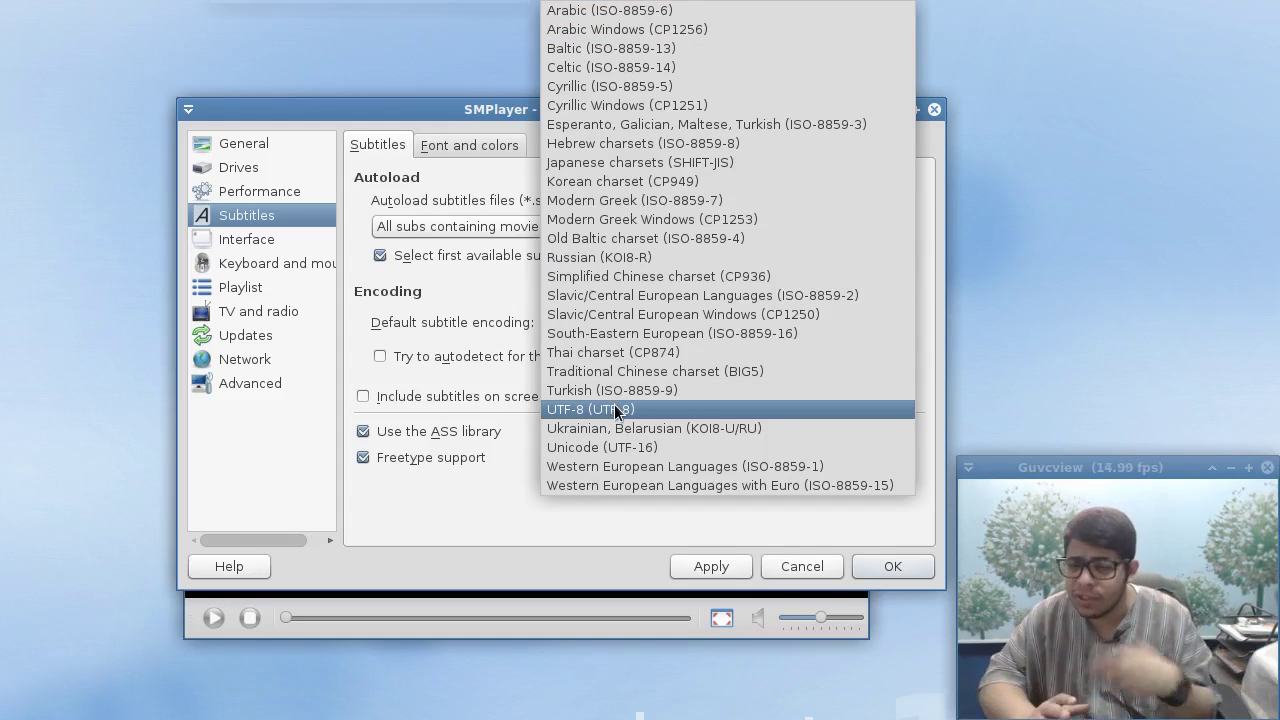
click(471, 500)
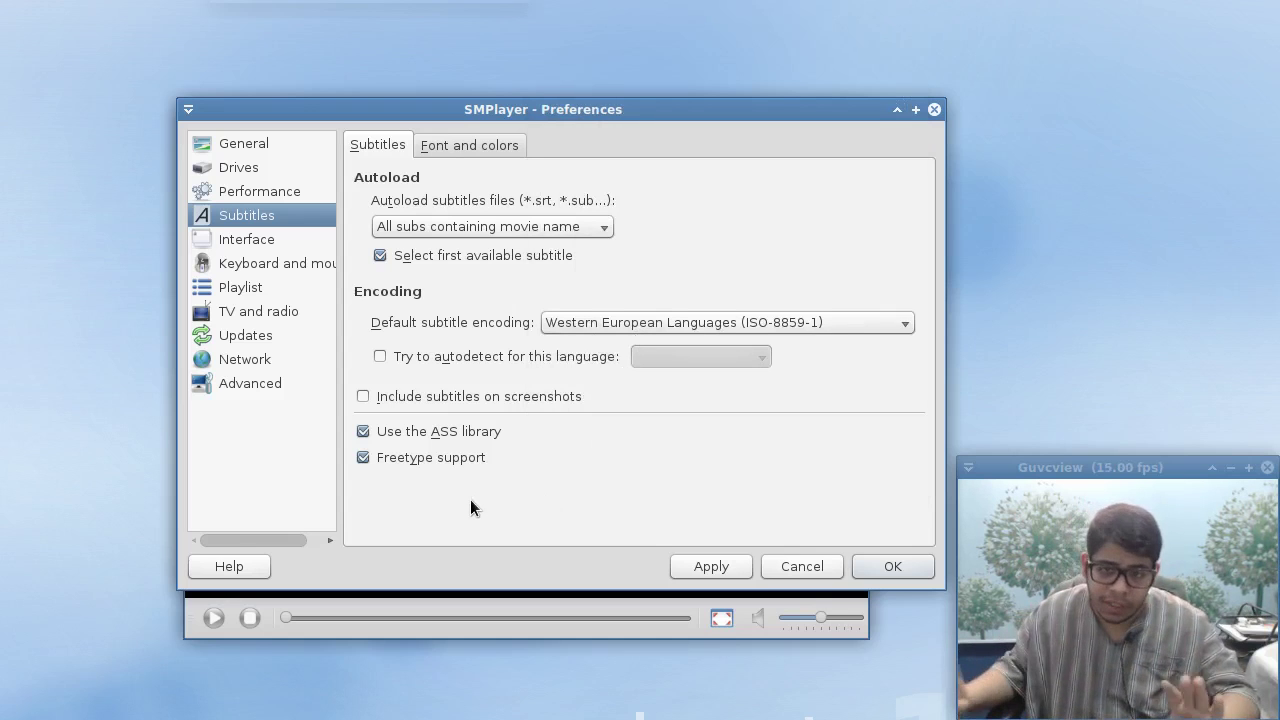
click(446, 146)
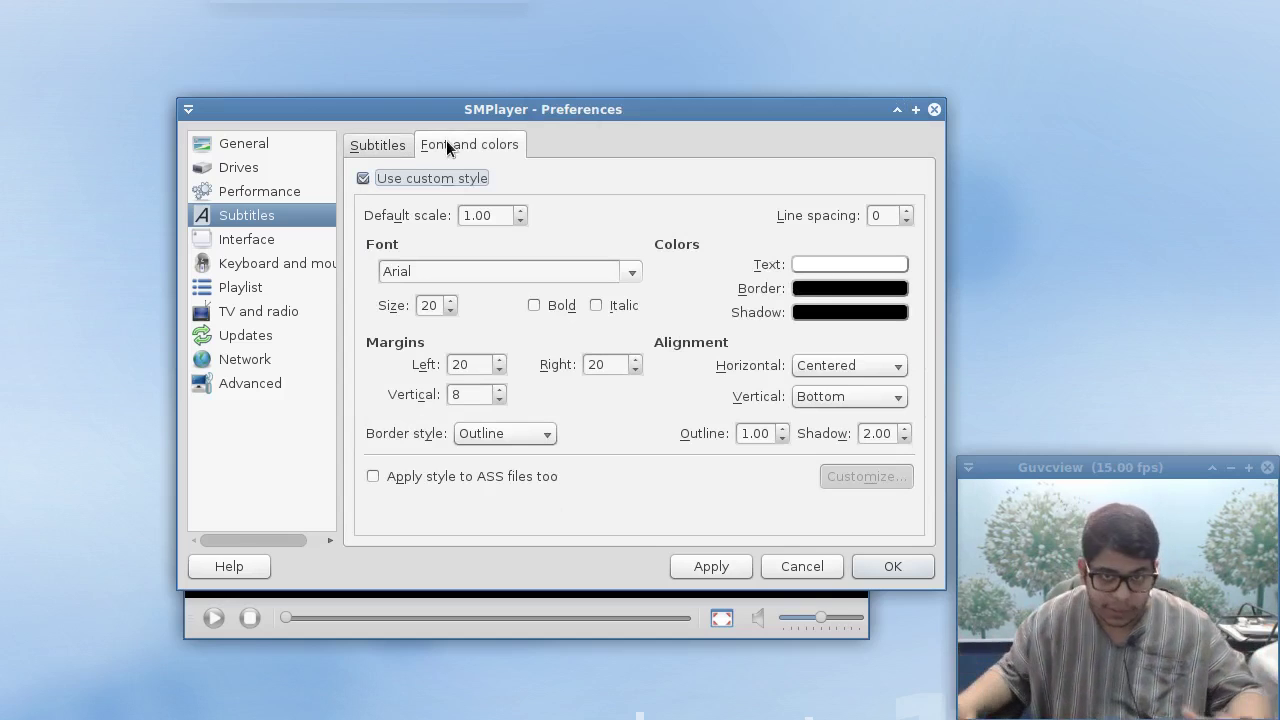
click(387, 152)
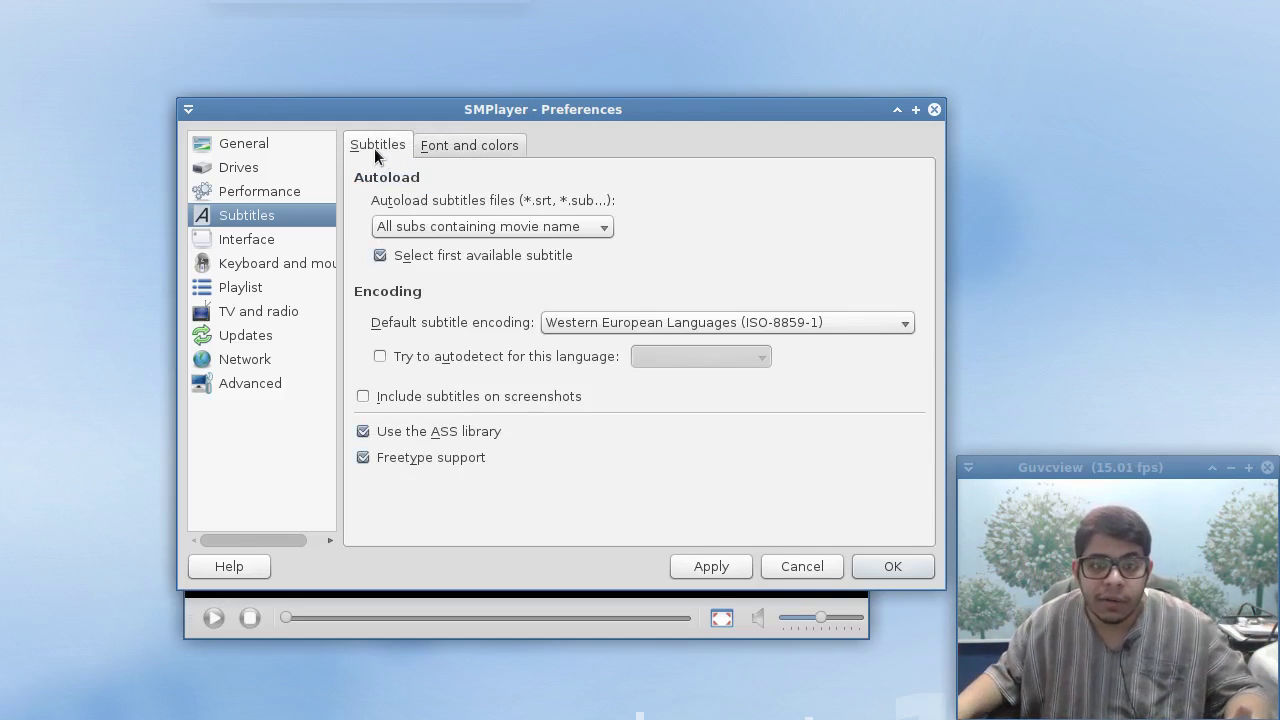
- Try the main window's autoresize option "Only after loading a new video" and return it to Never
click(273, 240)
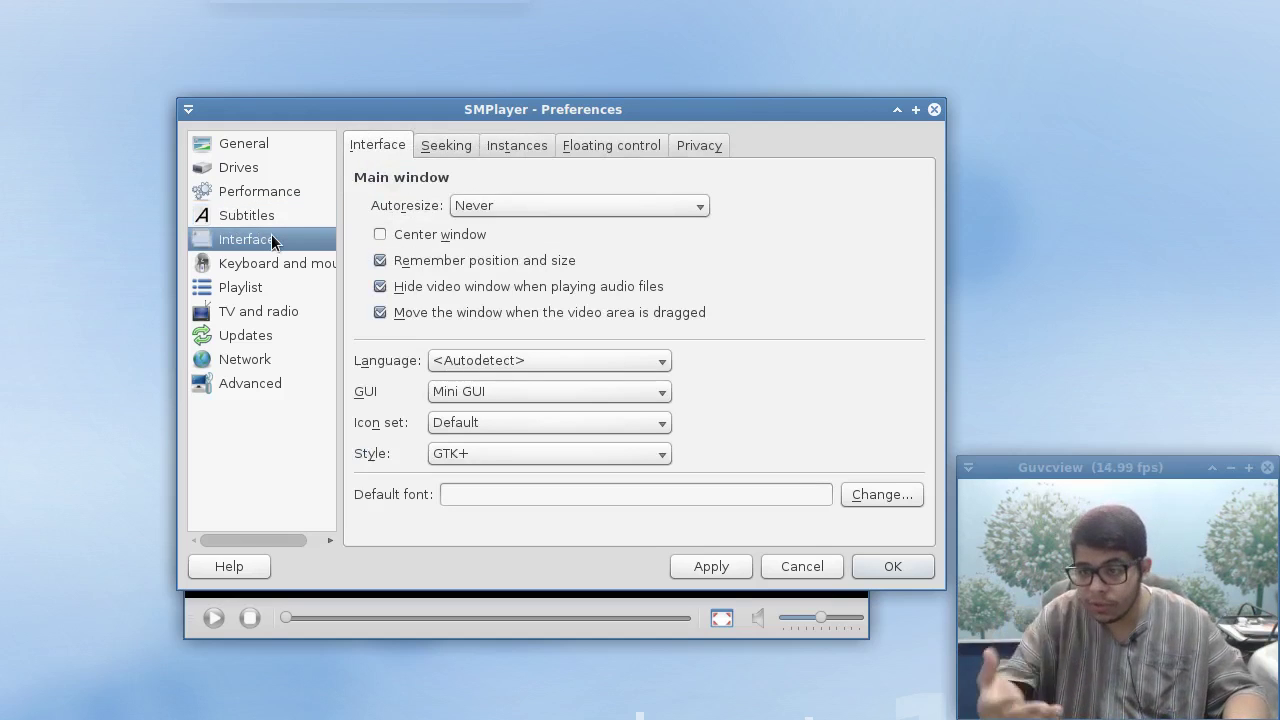
click(460, 212)
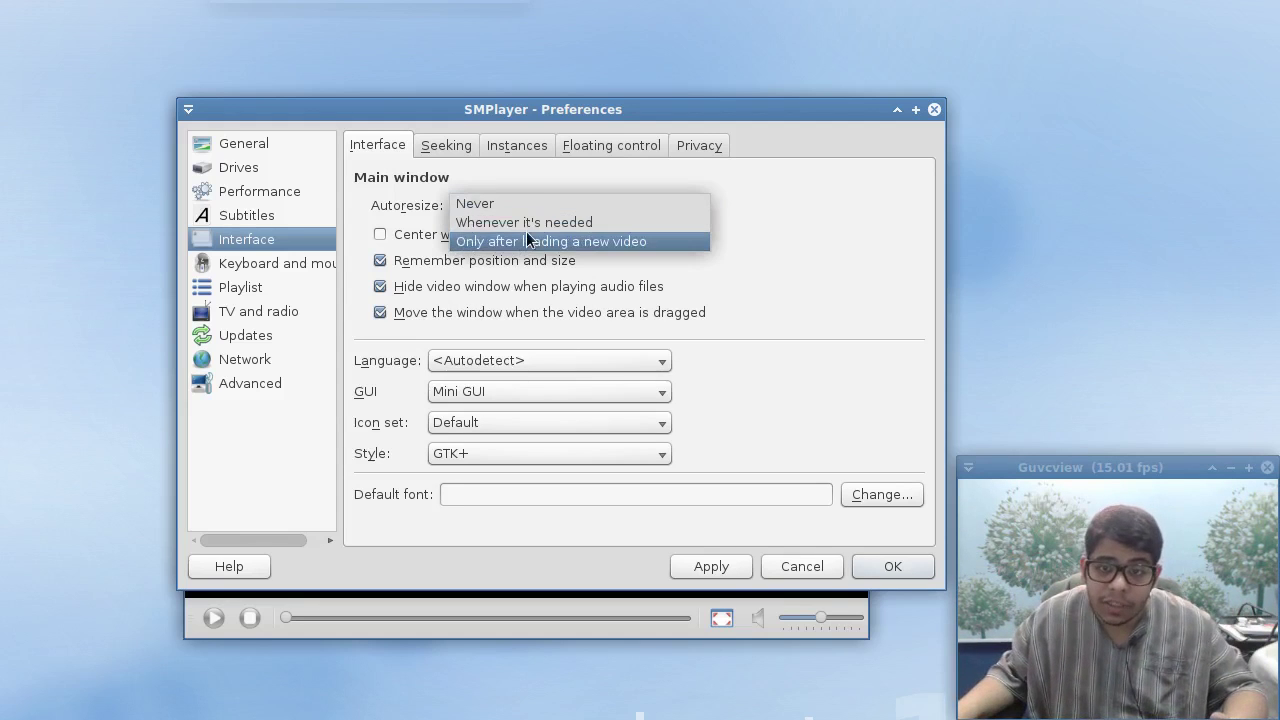
click(560, 241)
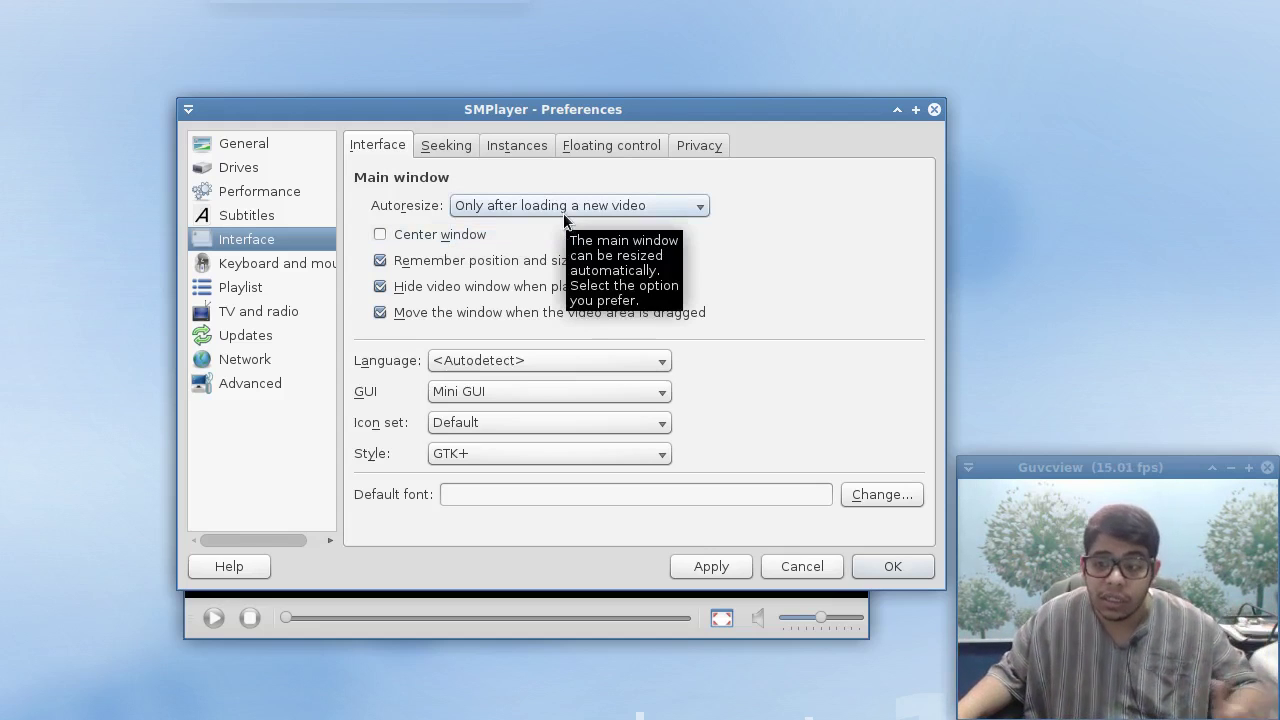
click(564, 216)
click(530, 167)
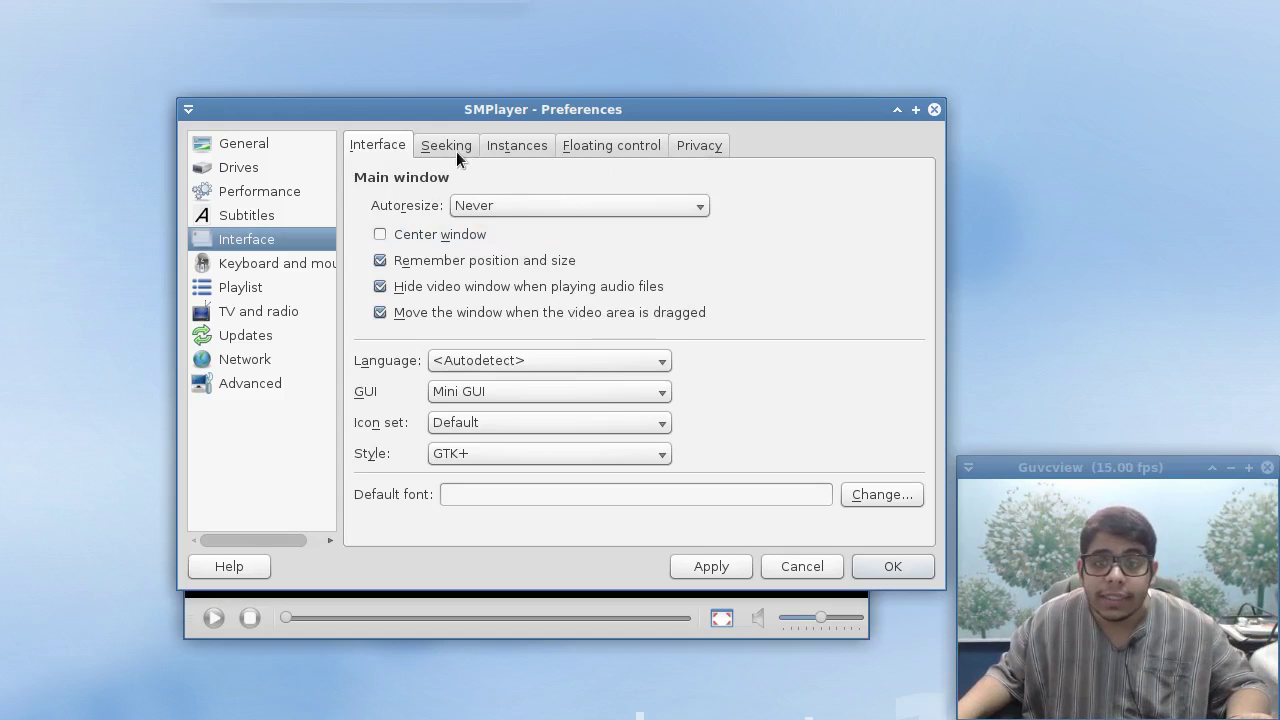
- Review the seeking jump settings, and try turning off "Use only one running instance of SMPlayer" before enabling it again
click(456, 151)
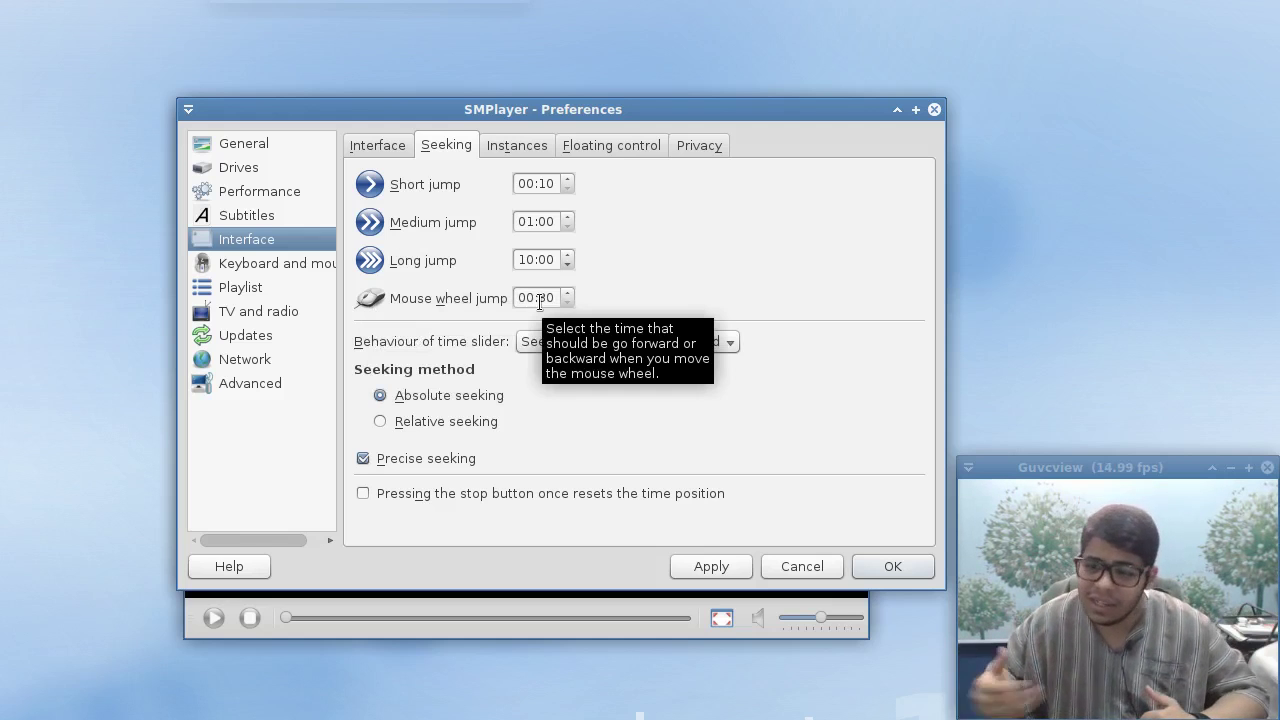
click(535, 150)
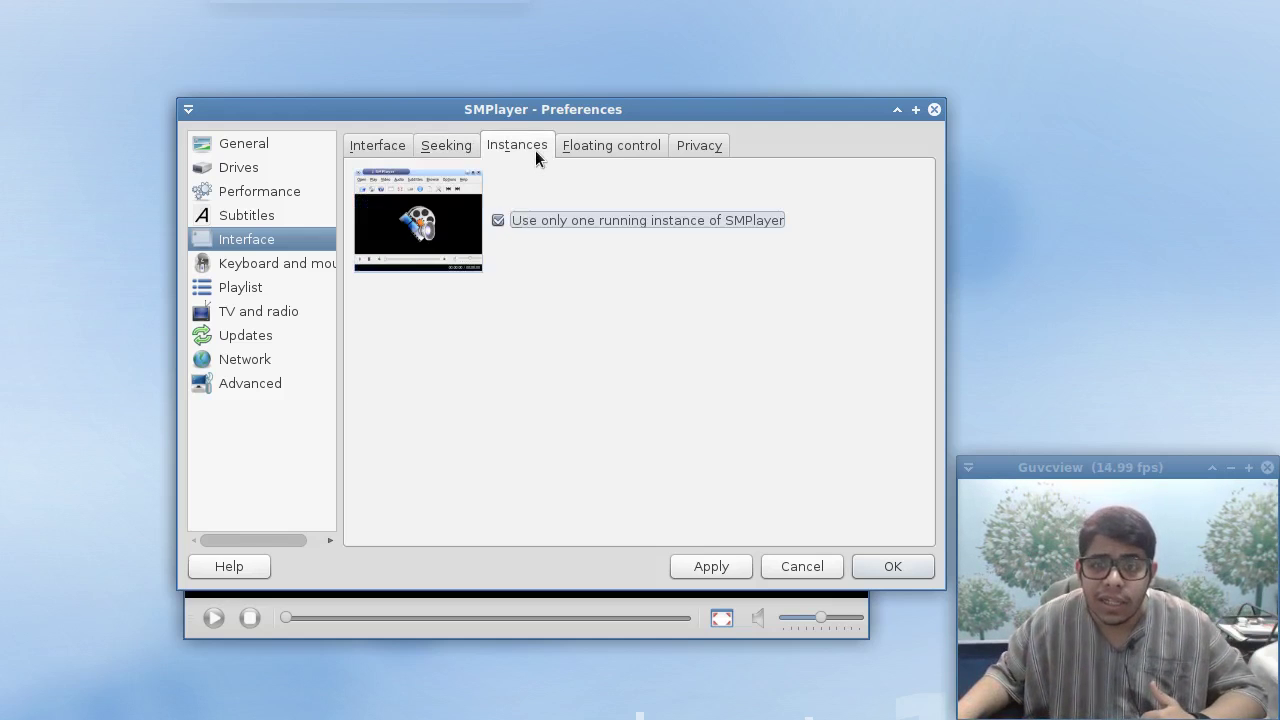
click(541, 224)
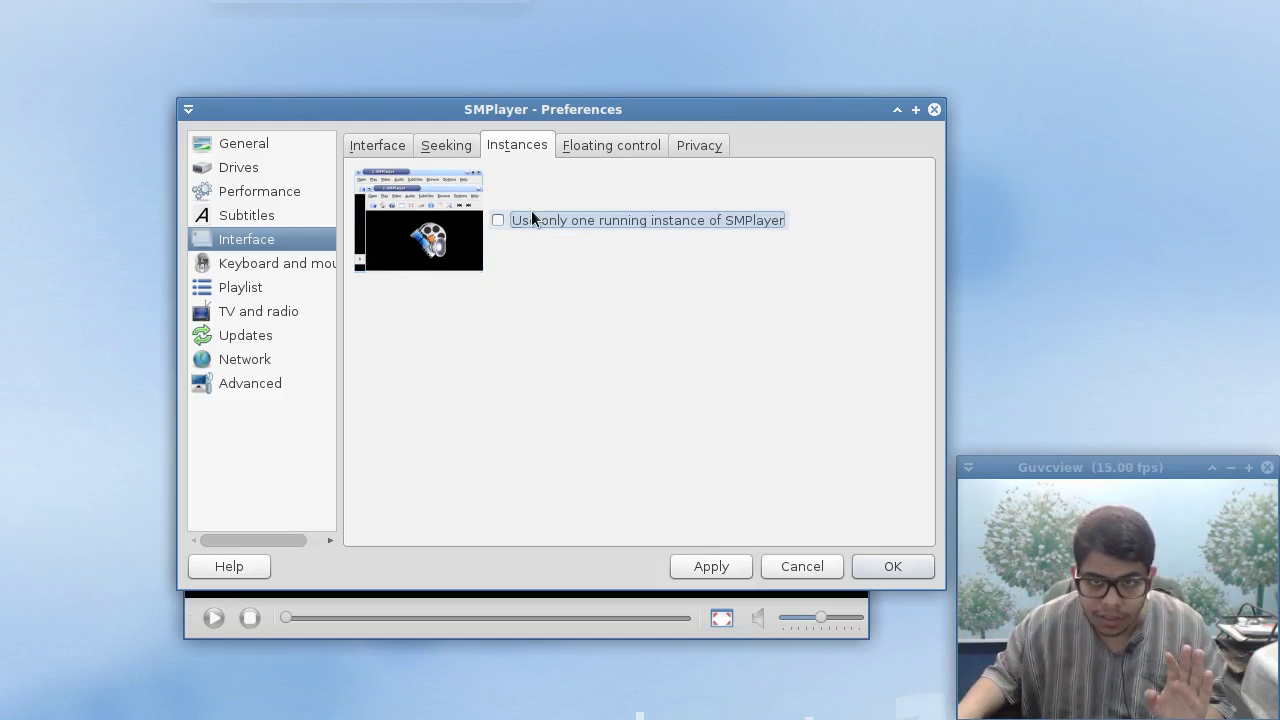
click(530, 216)
- Try a floating control width of 74 and return it to 70
click(592, 146)
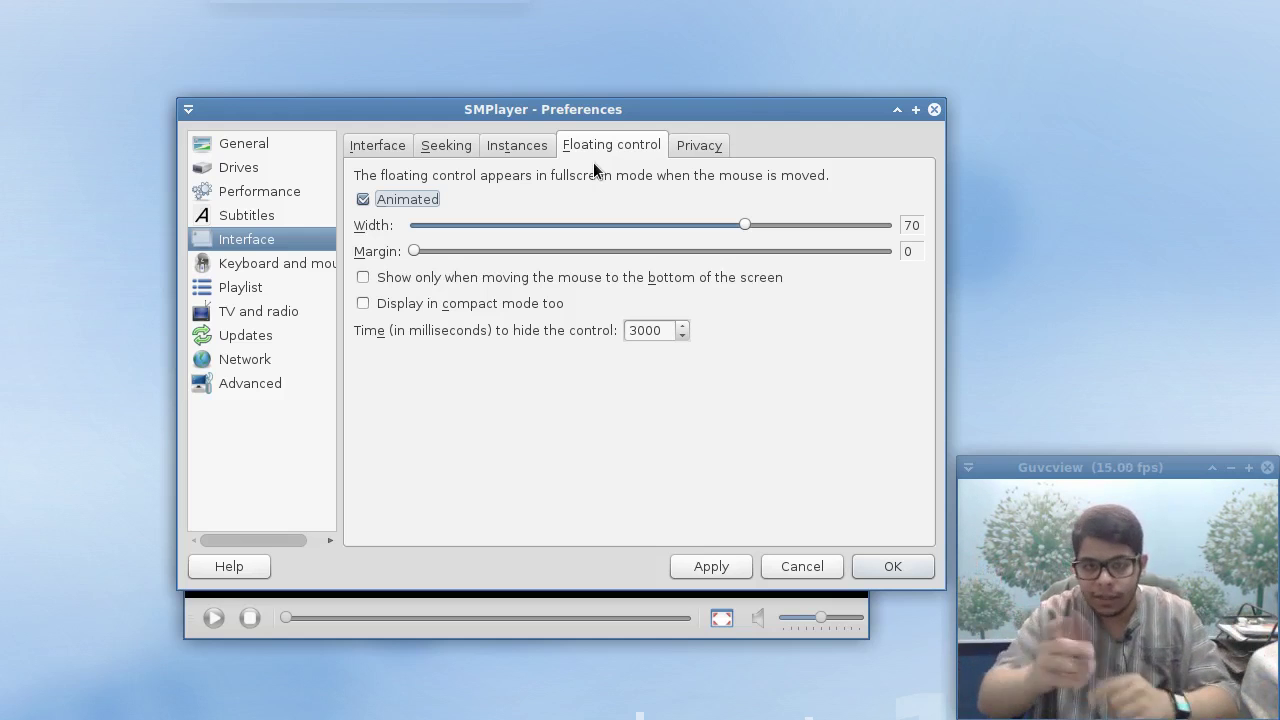
click(747, 222)
mouse_move(747, 222)
mouse_down()
mouse_move(900, 218)
mouse_move(767, 233)
mouse_up()
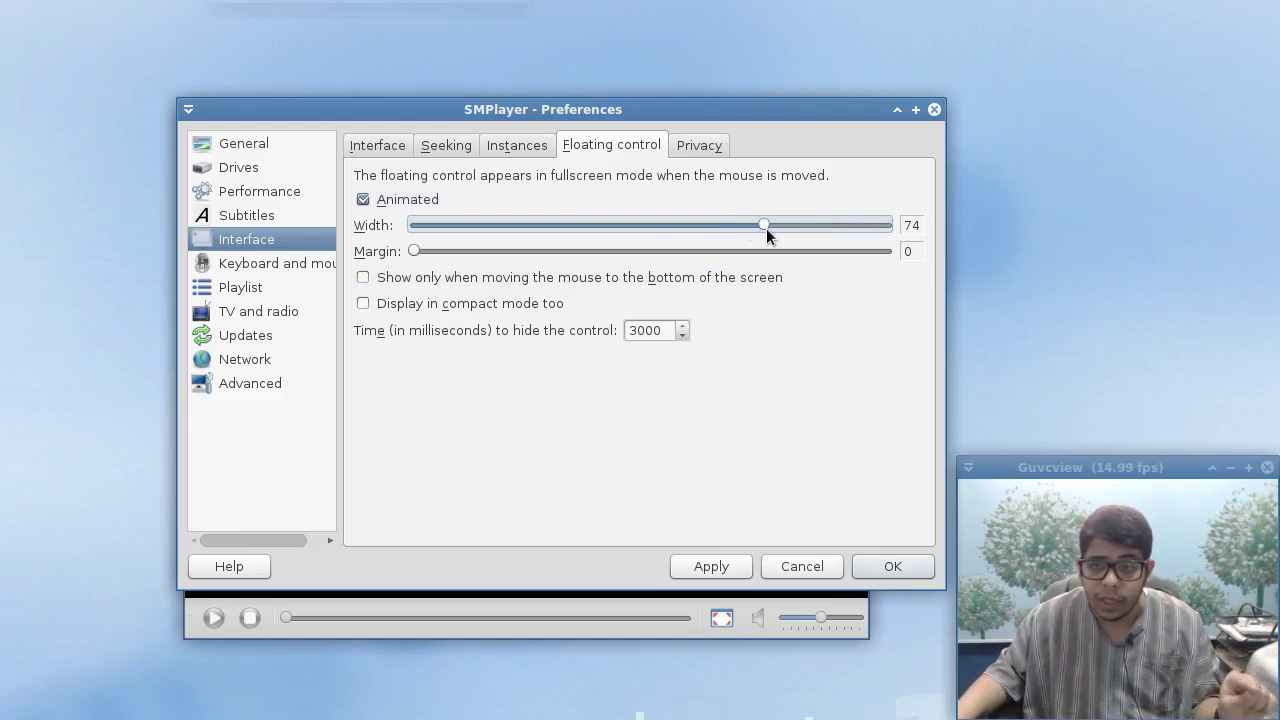
drag(408, 251, 381, 252)
drag(764, 228, 748, 230)
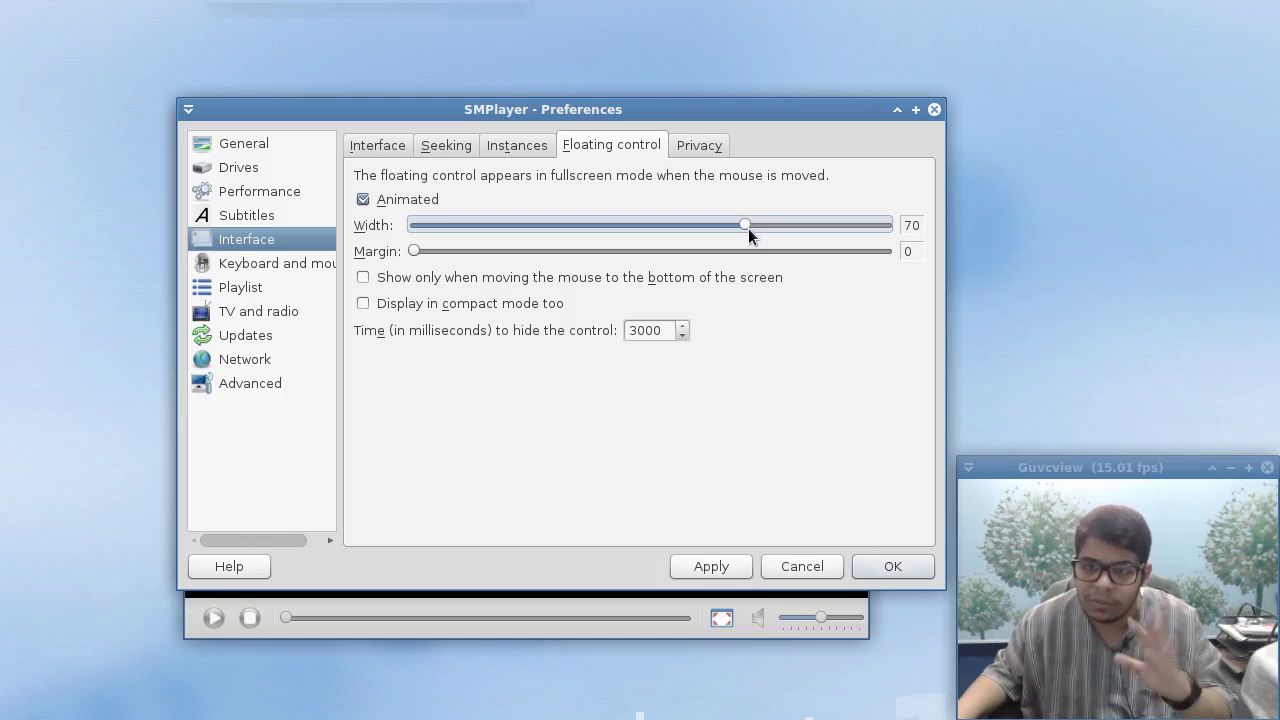
- Try 0 as the maximum number of recent files in the privacy preferences and restore it to 10
click(713, 147)
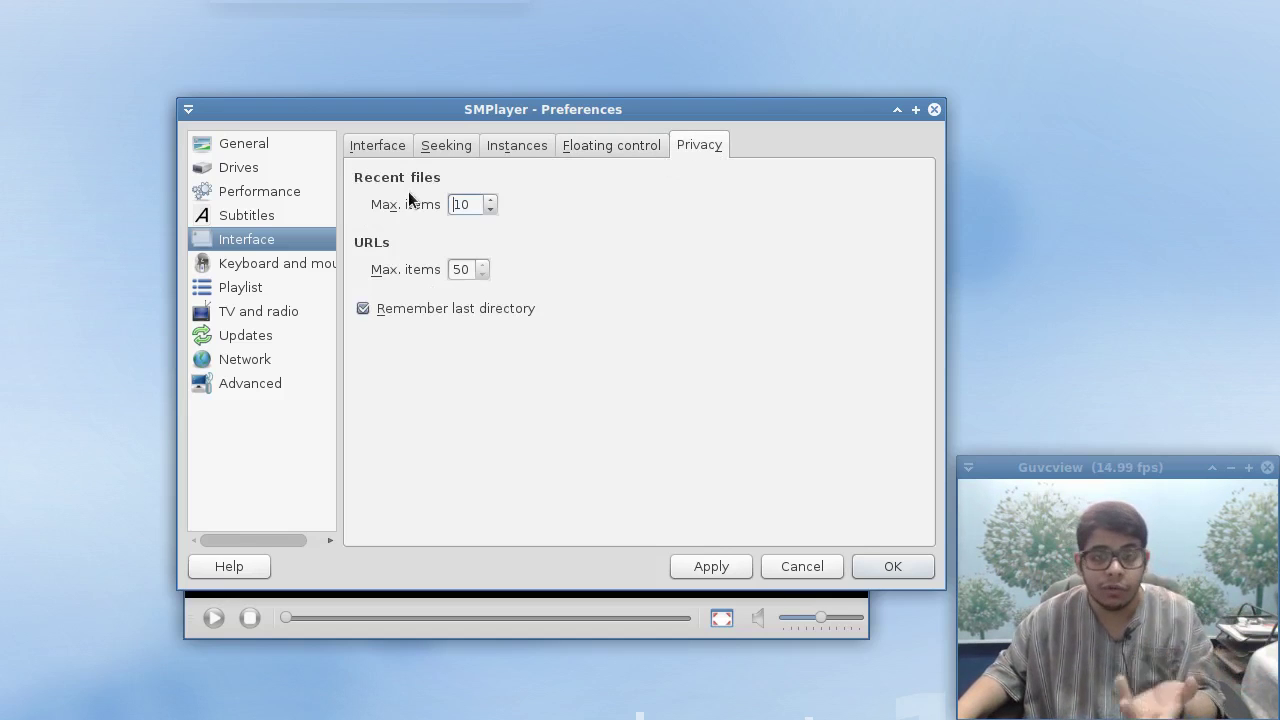
double_click(461, 204)
text(0)
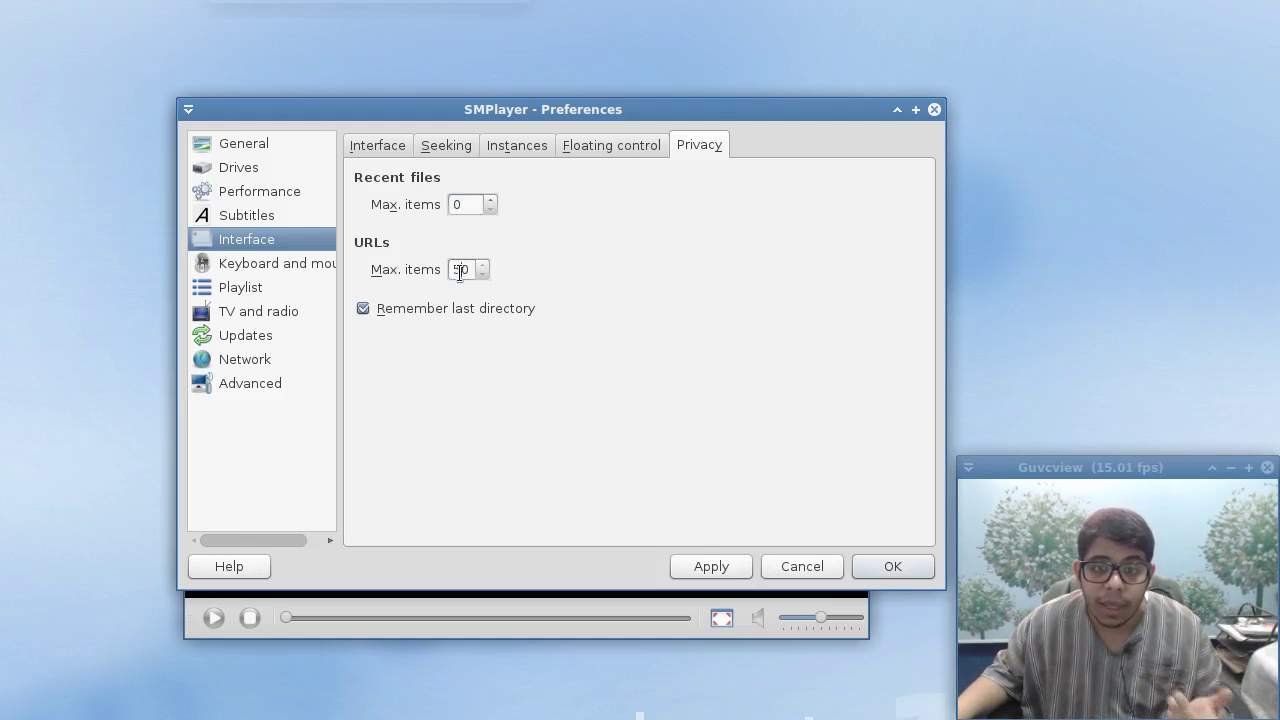
double_click(463, 205)
text(10)
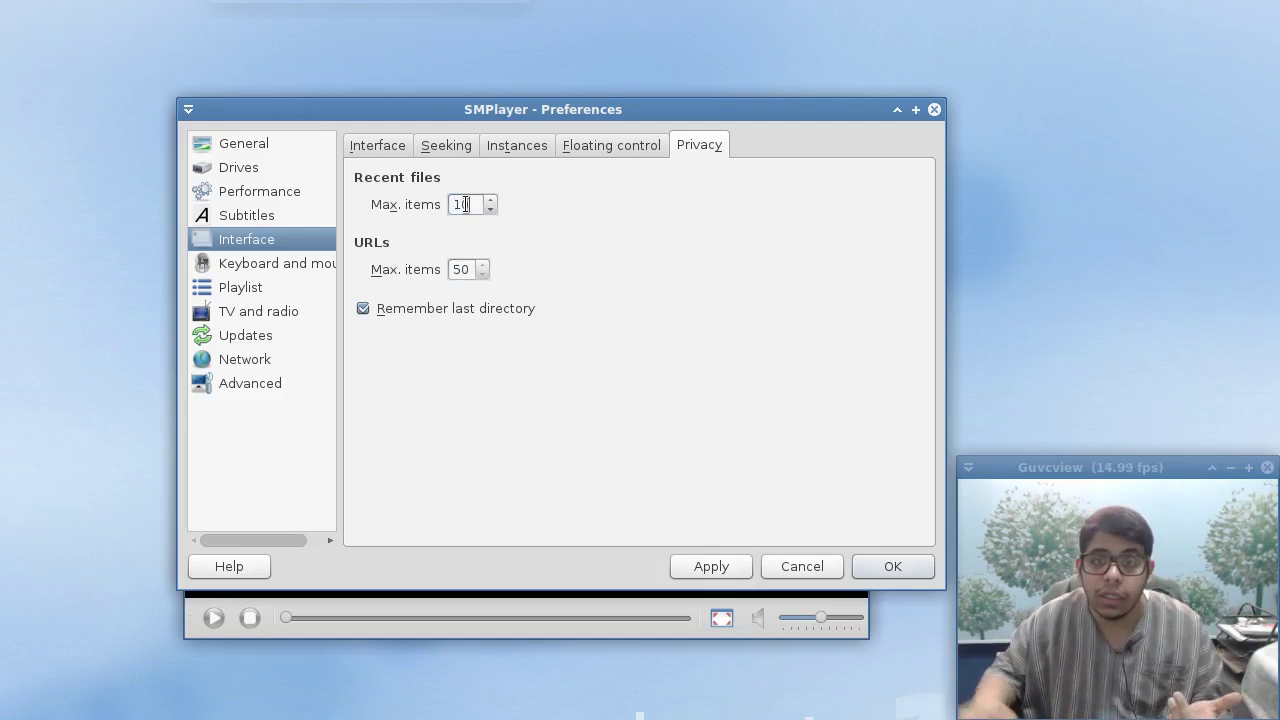
click(450, 270)
key(Right)
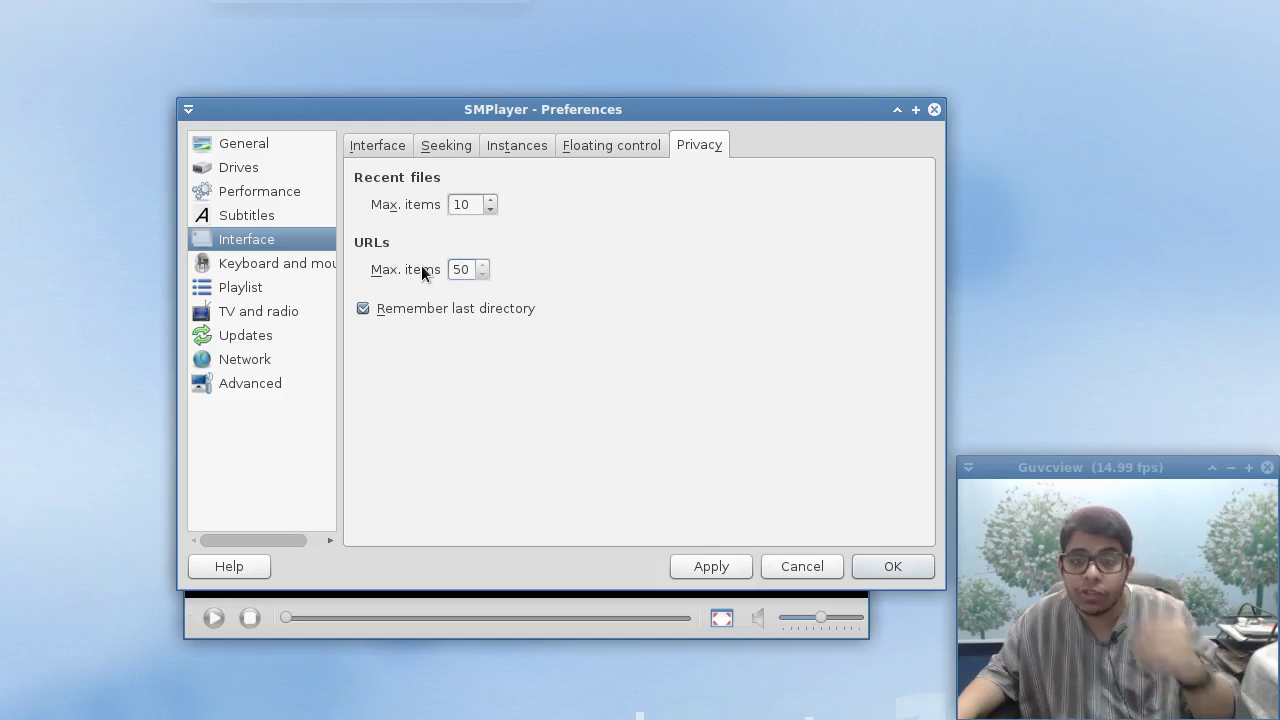
- Review the keyboard shortcuts, mouse button and wheel functions, and the playlist preferences with the choices for adding files from a folder
click(298, 265)
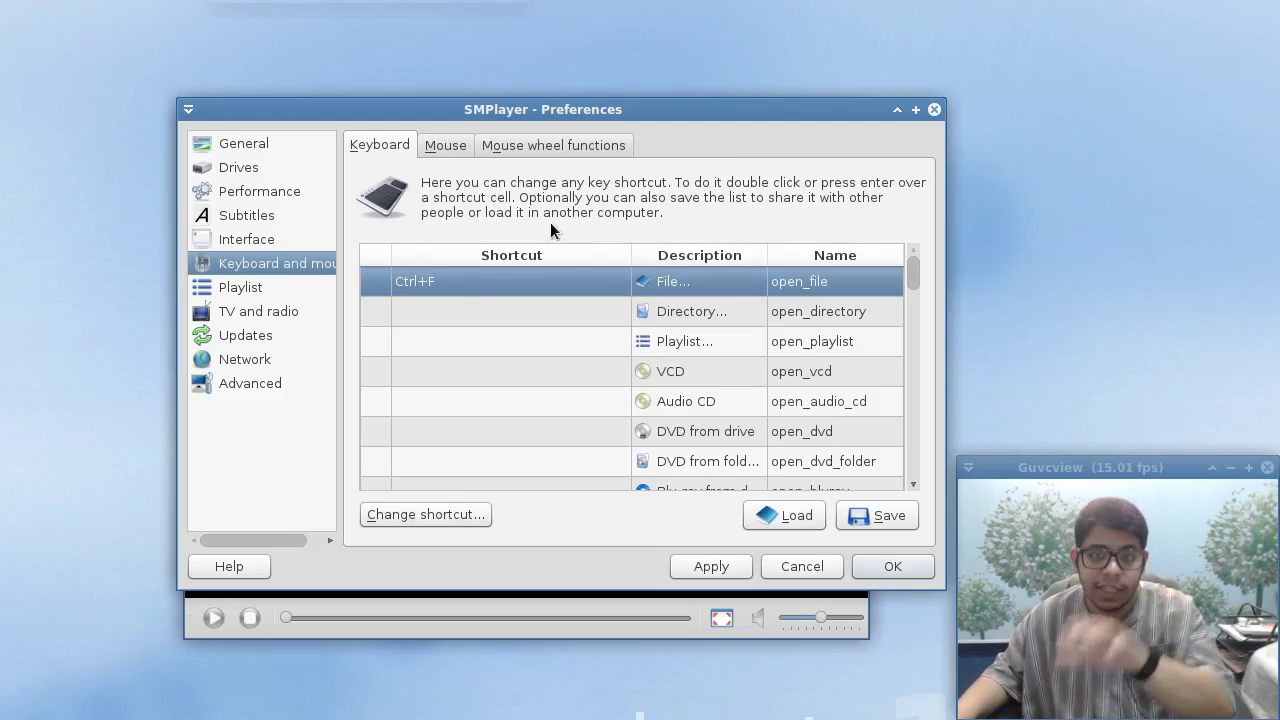
scroll(905, 275, down, 9)
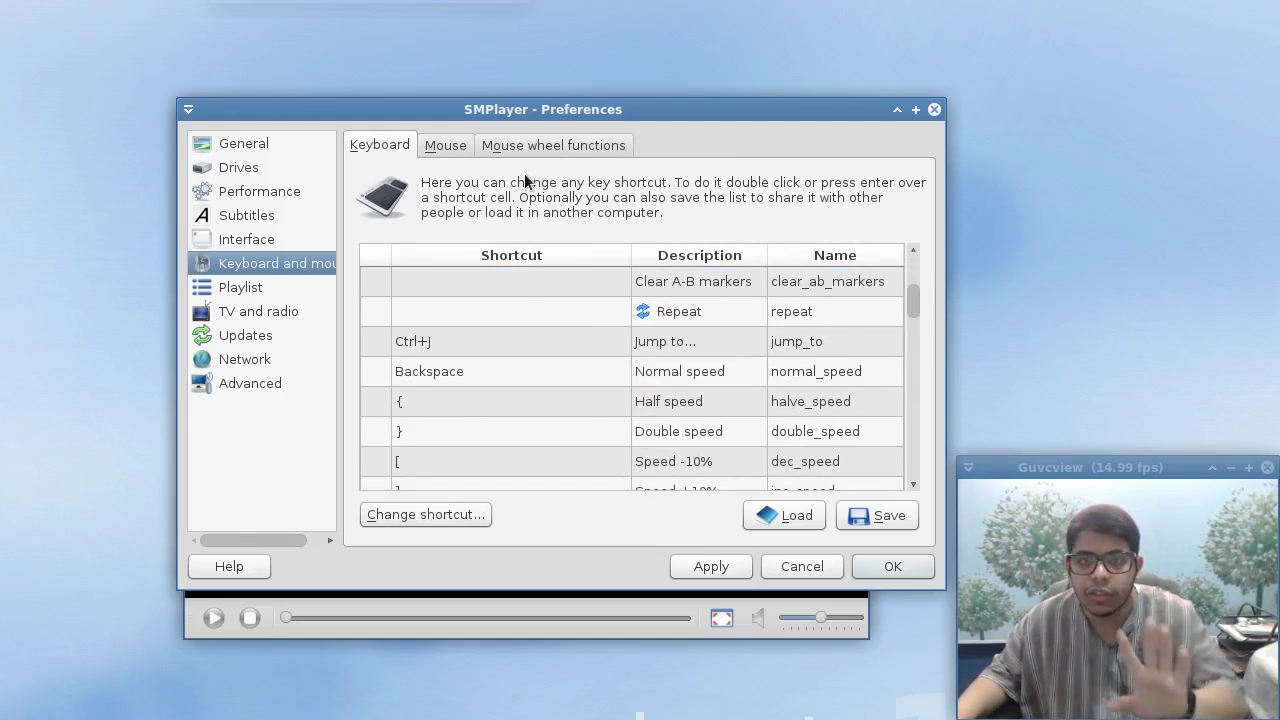
click(445, 146)
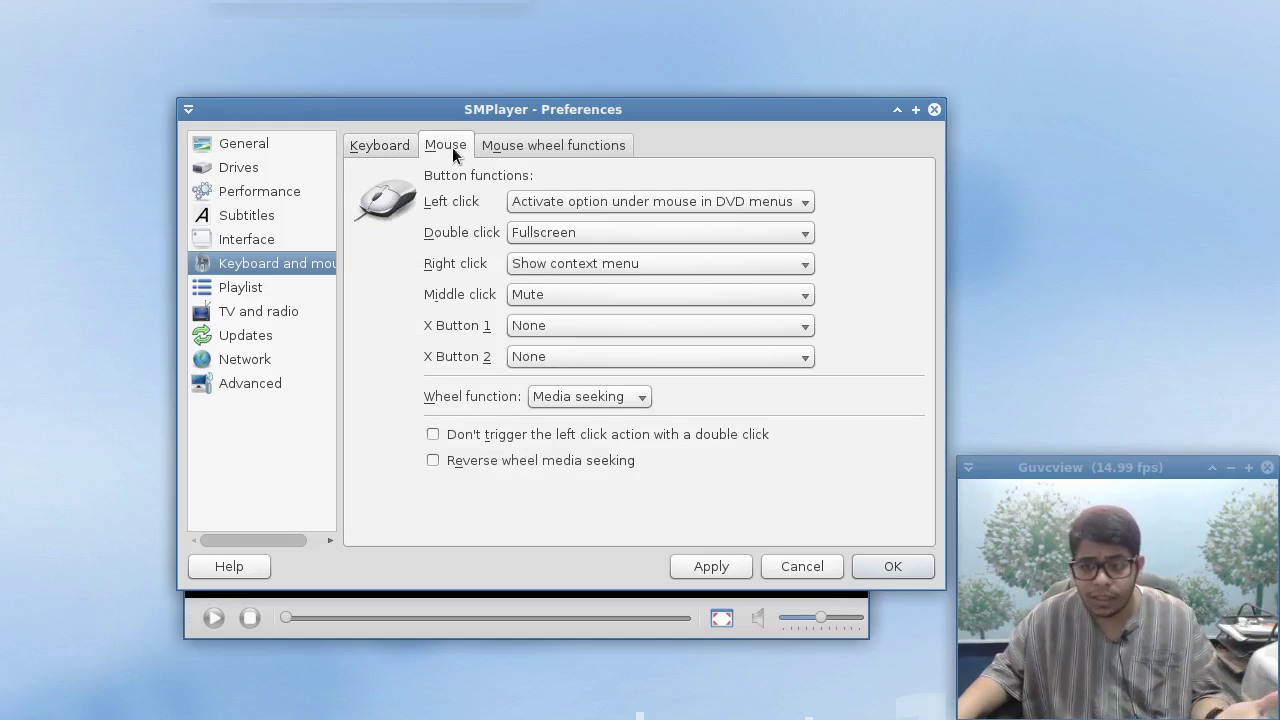
click(543, 148)
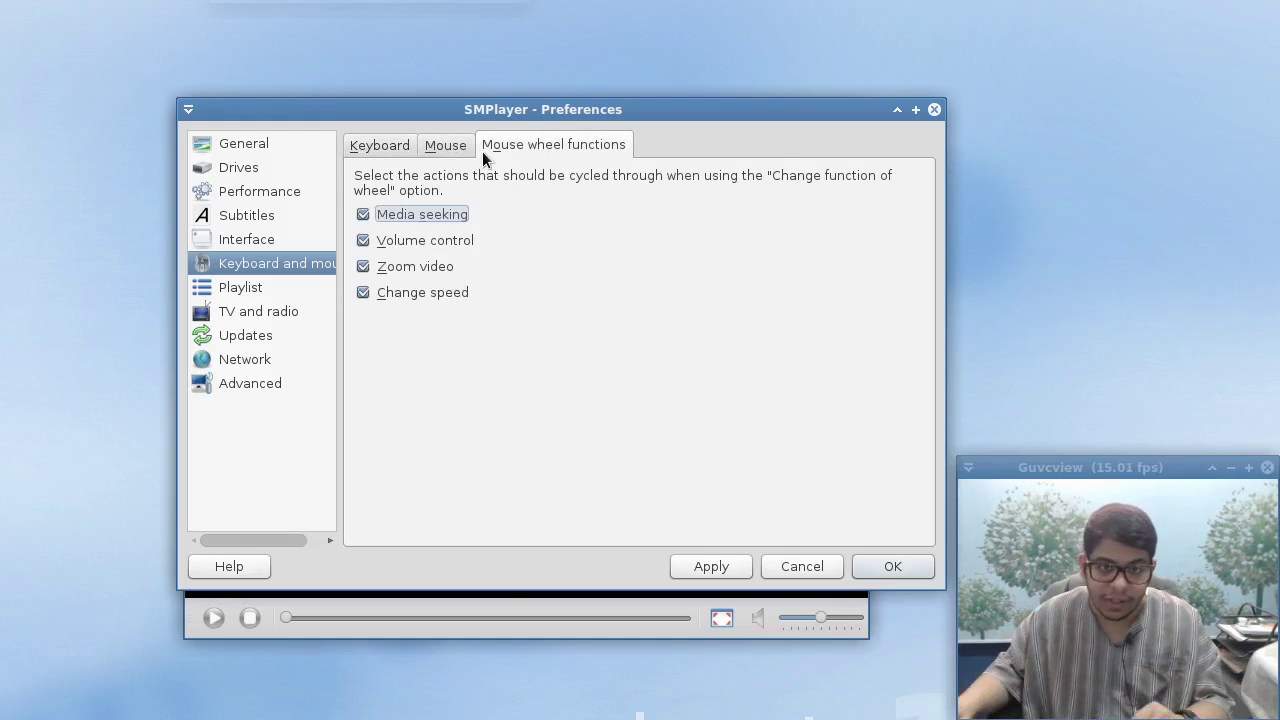
click(279, 292)
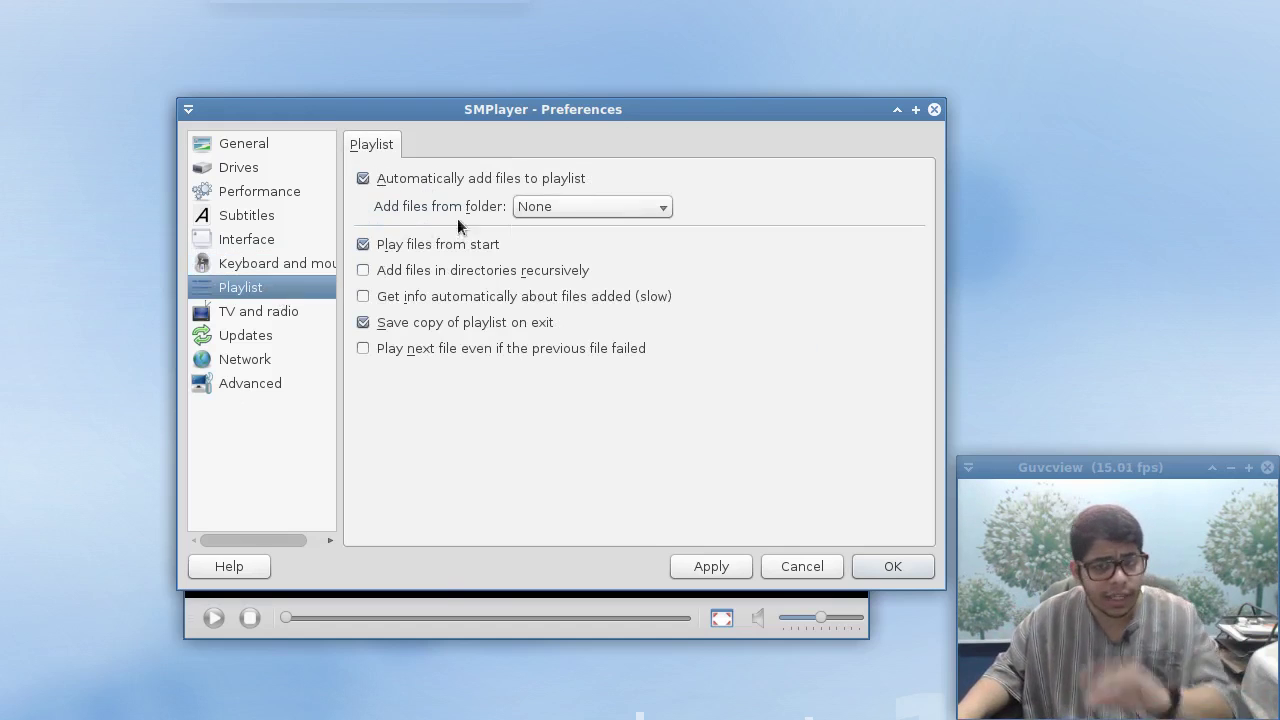
click(564, 212)
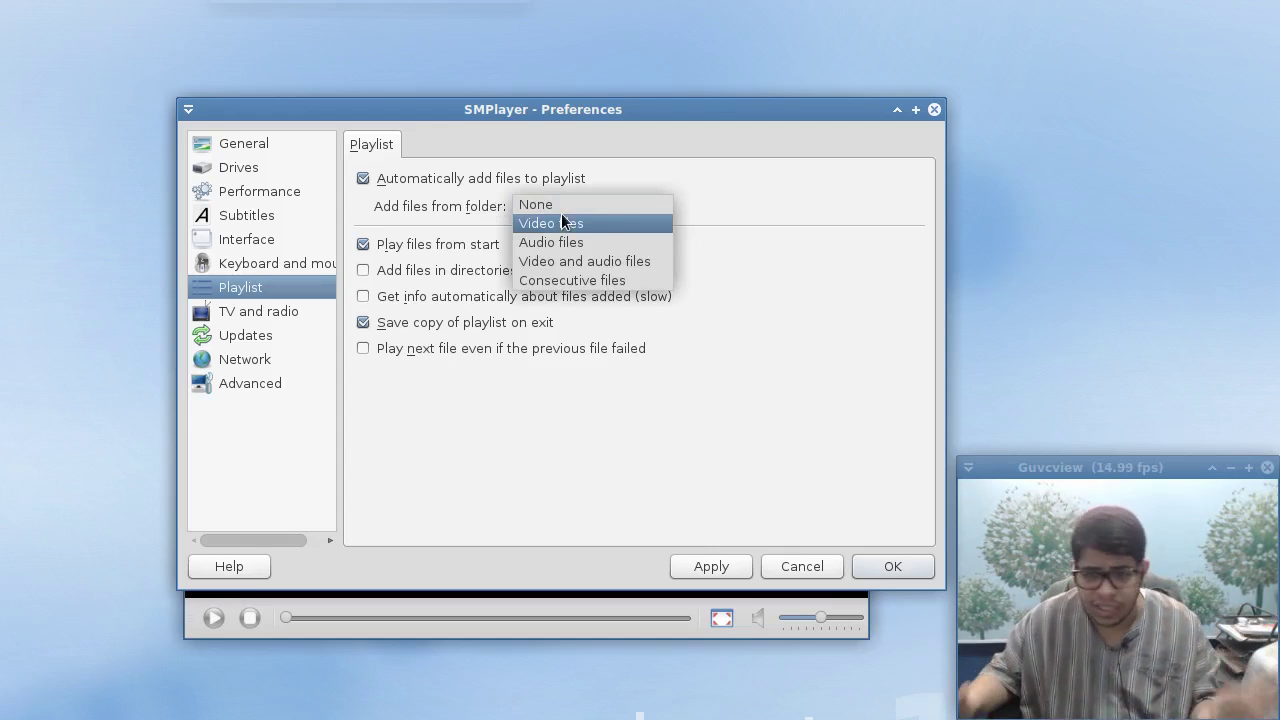
click(764, 197)
- Review the TV and radio, update and network preferences, including the YouTube playback quality choices and proxy settings
click(218, 313)
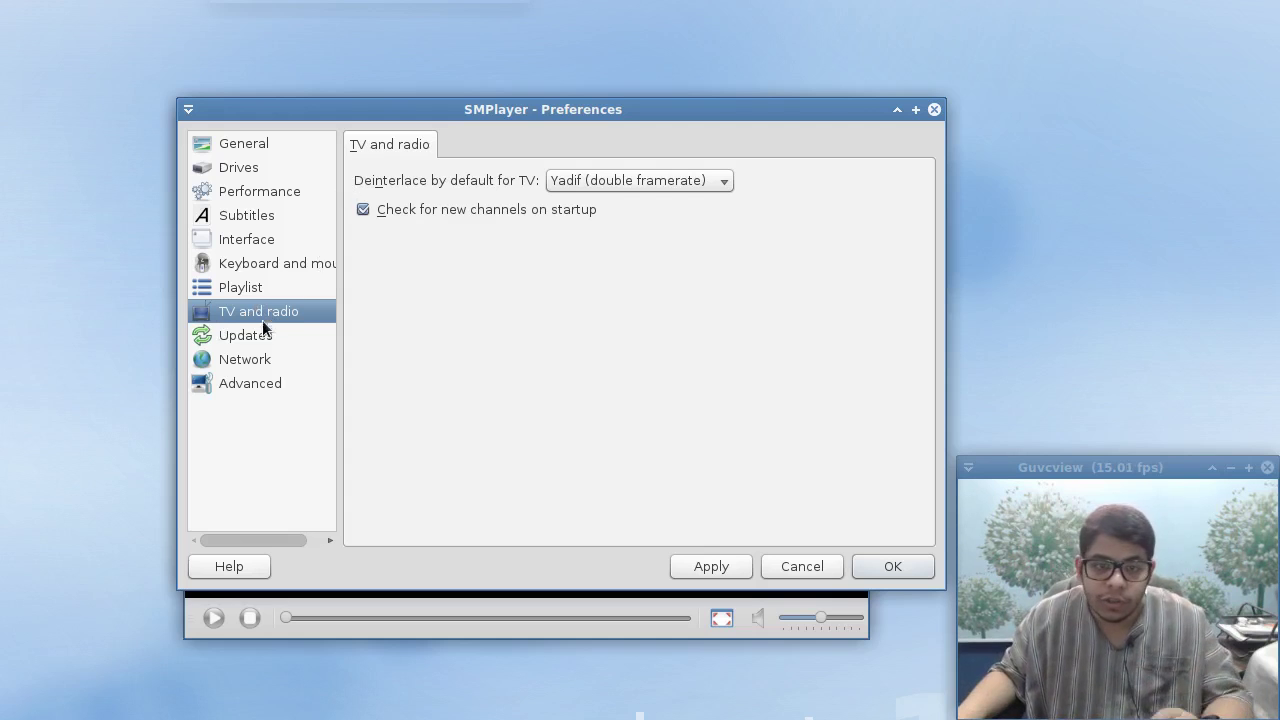
click(263, 336)
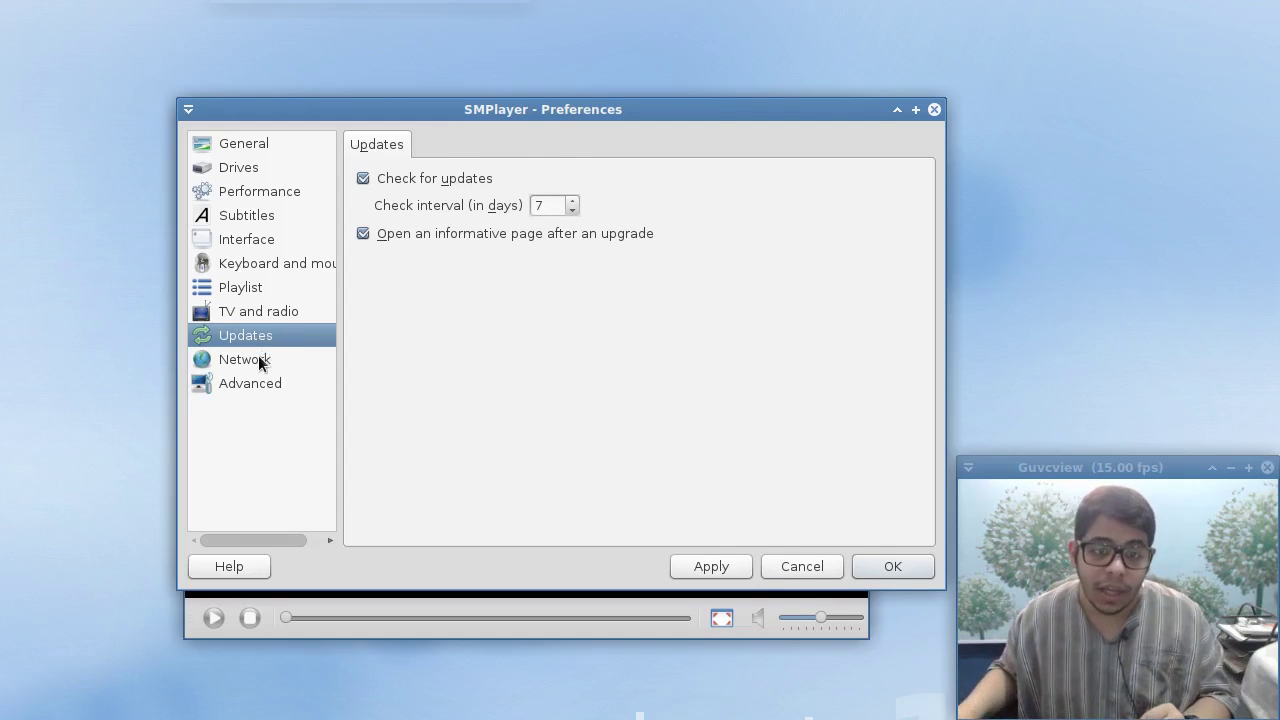
click(259, 360)
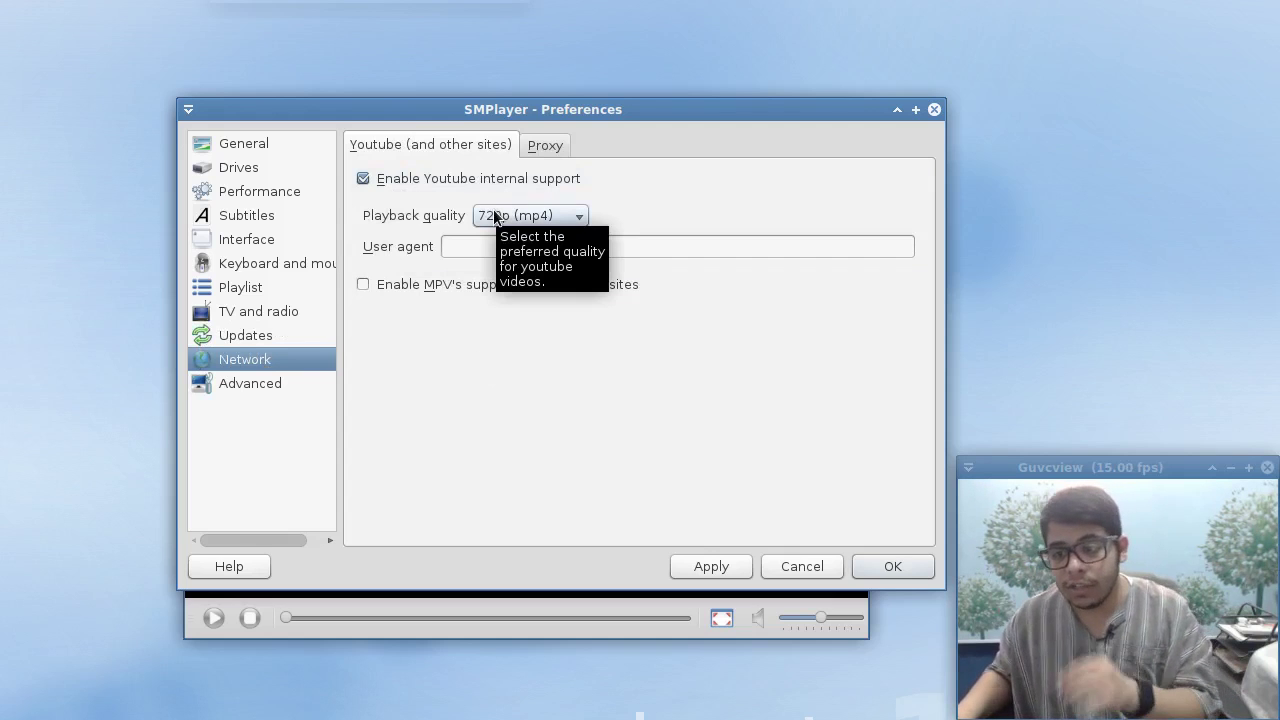
click(495, 217)
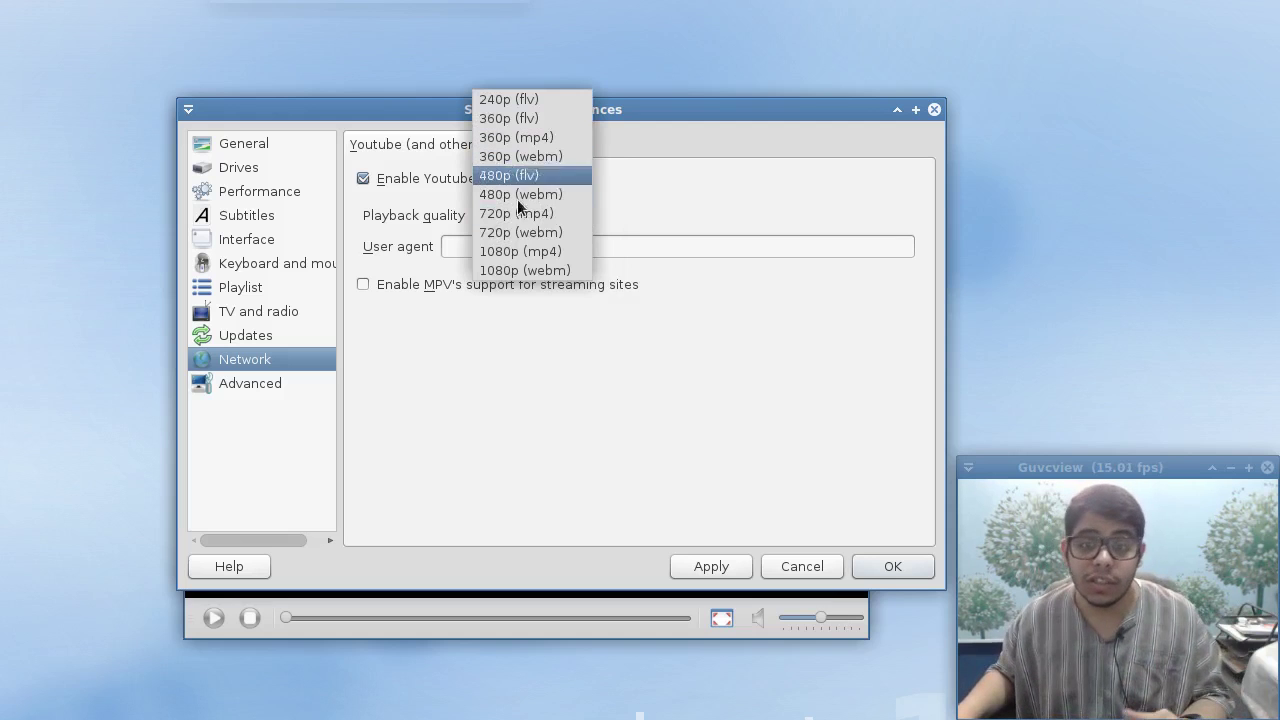
click(588, 369)
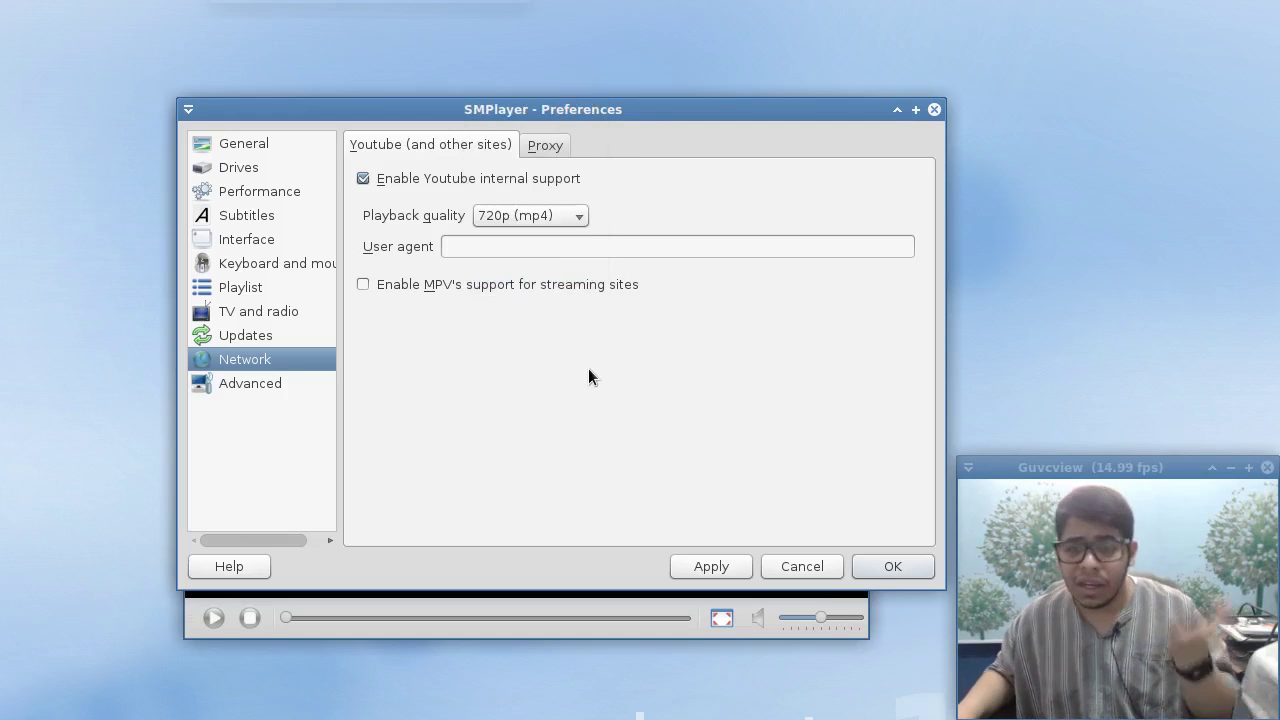
click(532, 147)
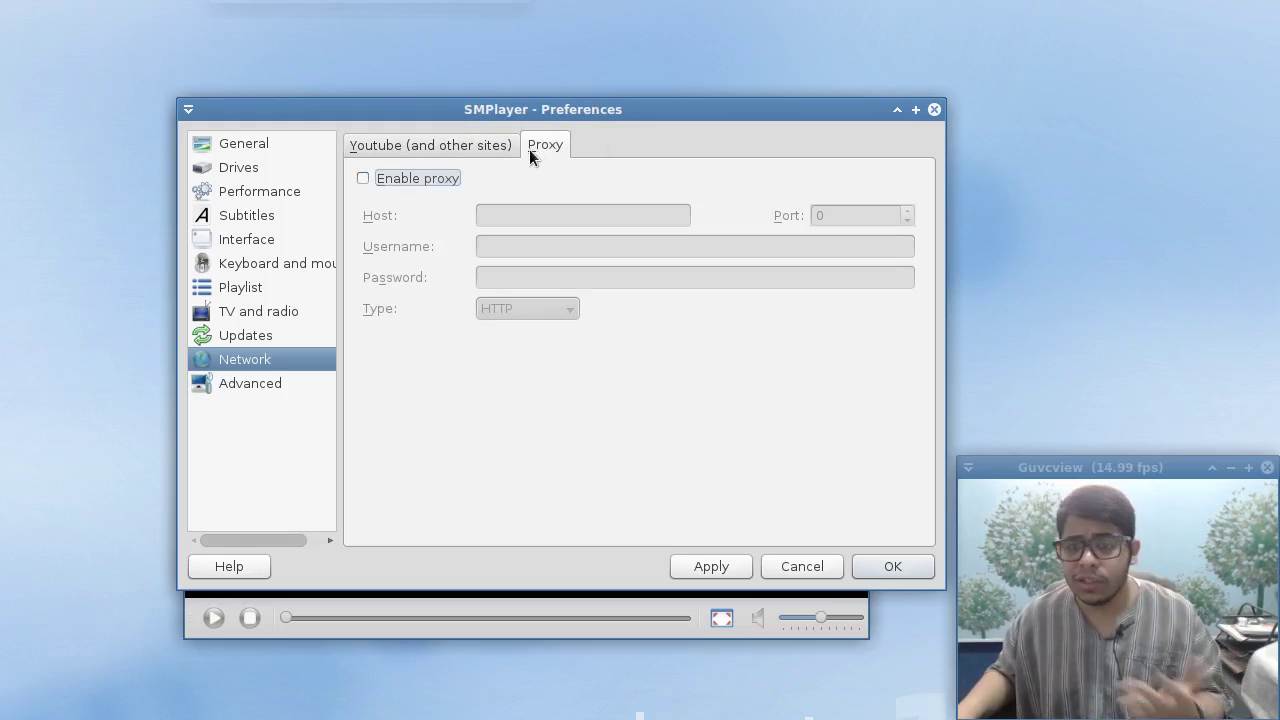
- Review the advanced preferences and the extra option and filter fields for MPlayer/mpv, and accept the preferences
click(237, 380)
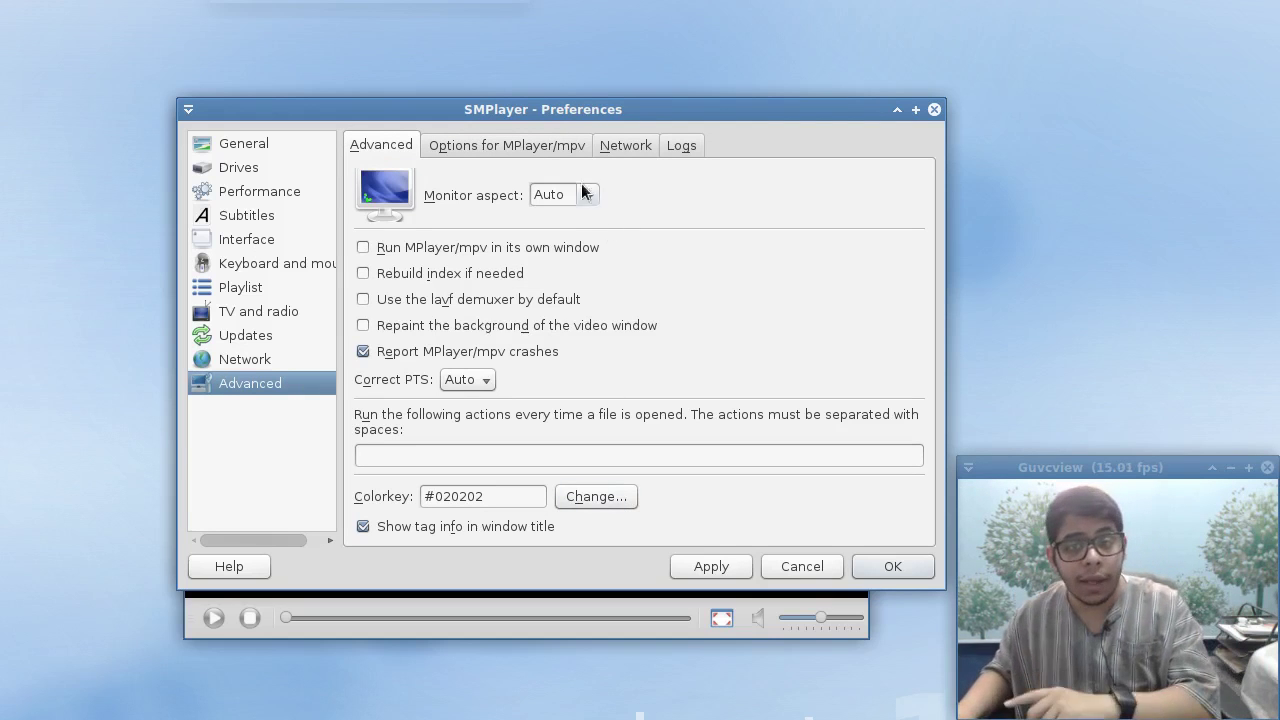
click(558, 145)
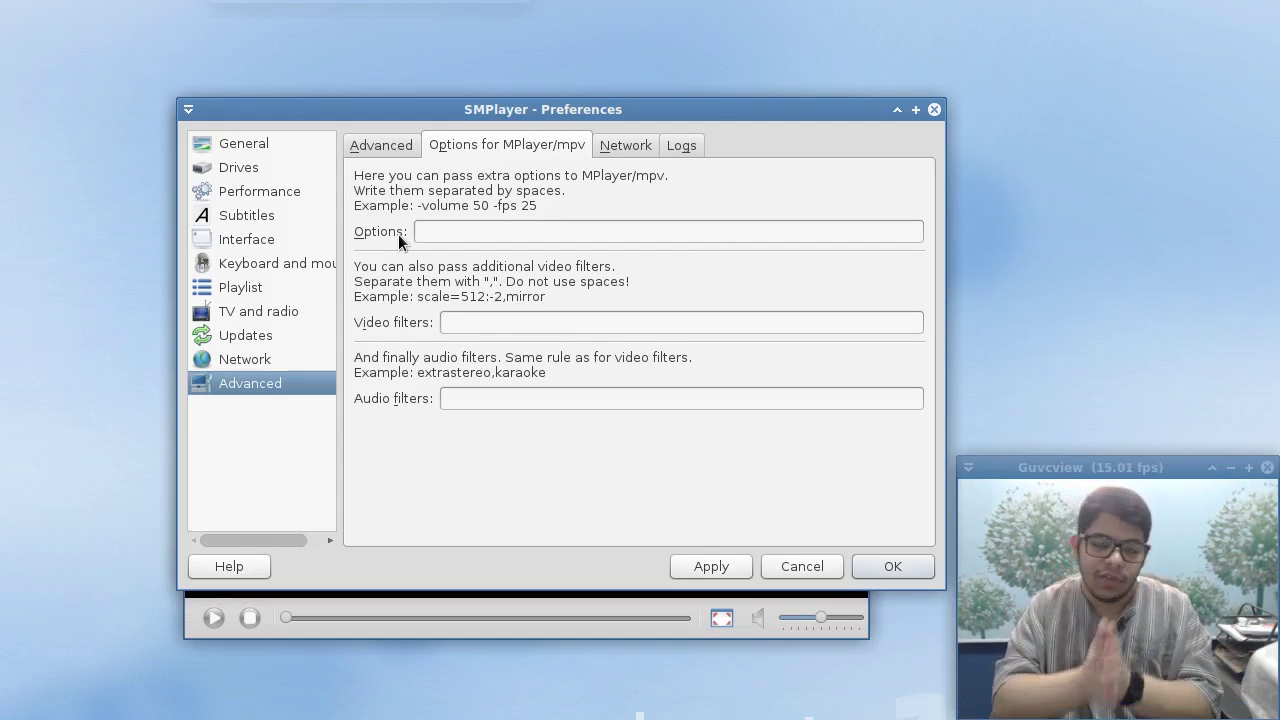
click(476, 236)
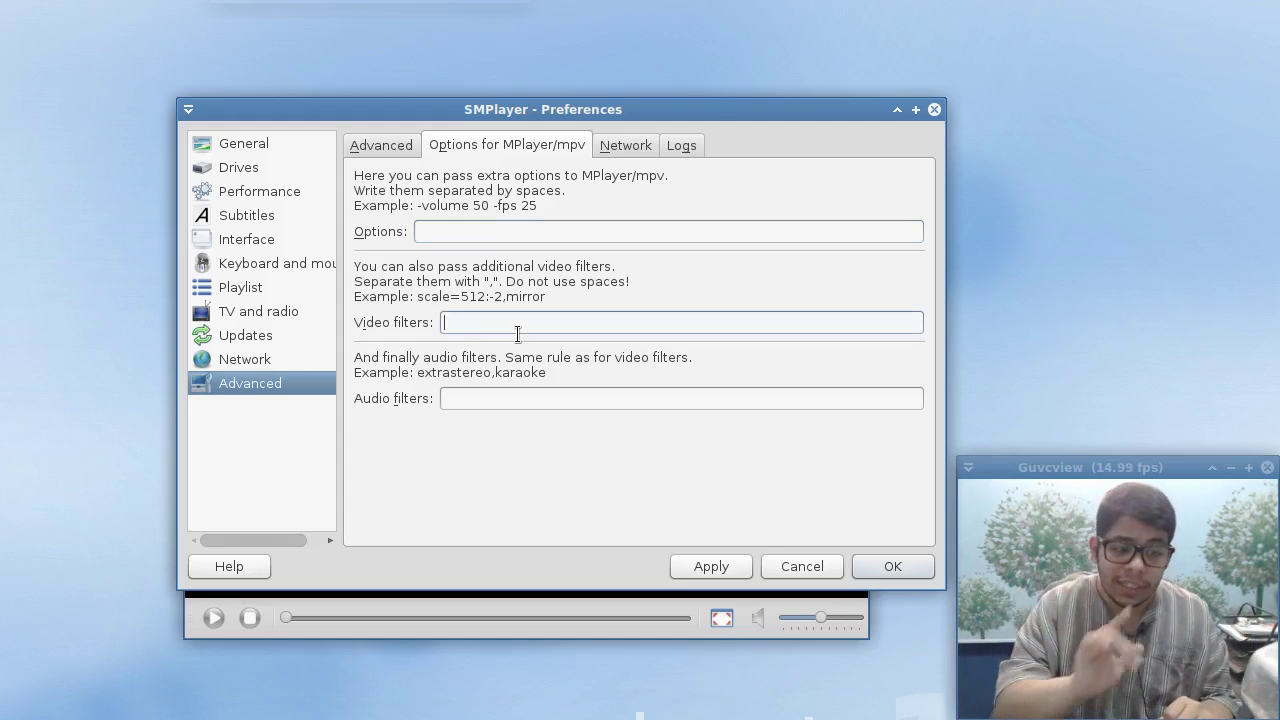
click(517, 327)
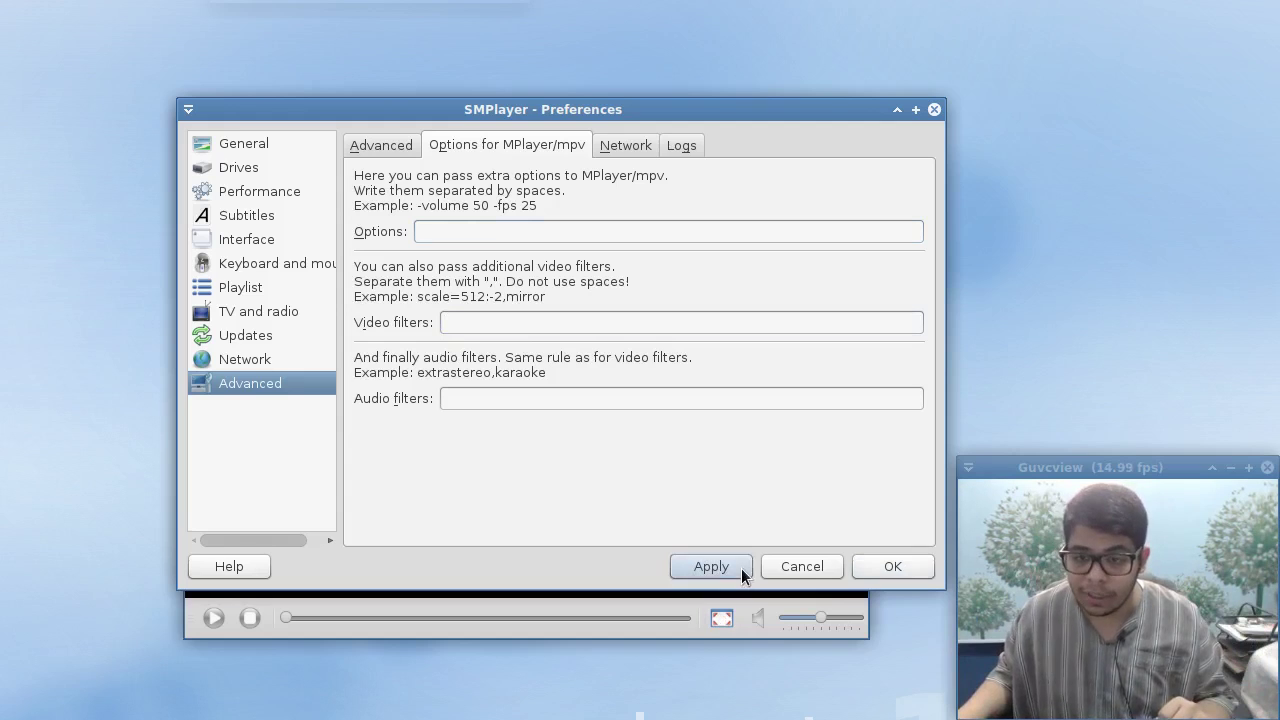
click(866, 564)
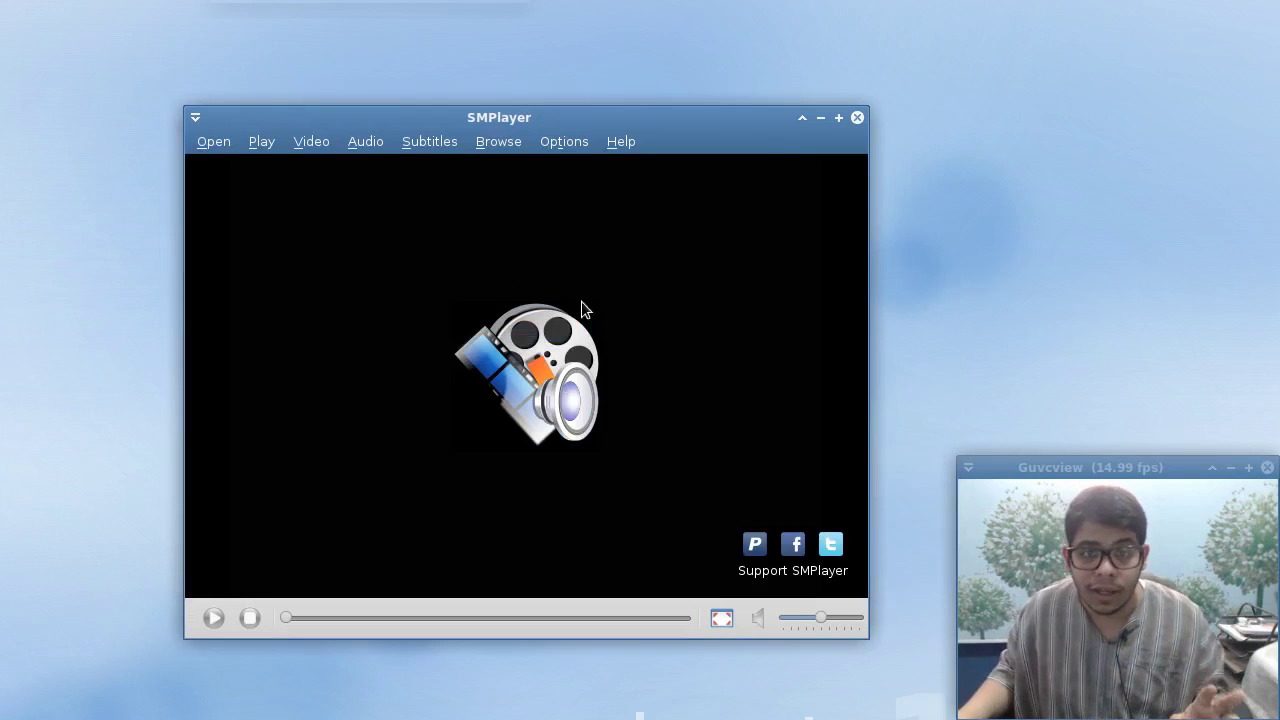
click(221, 141)
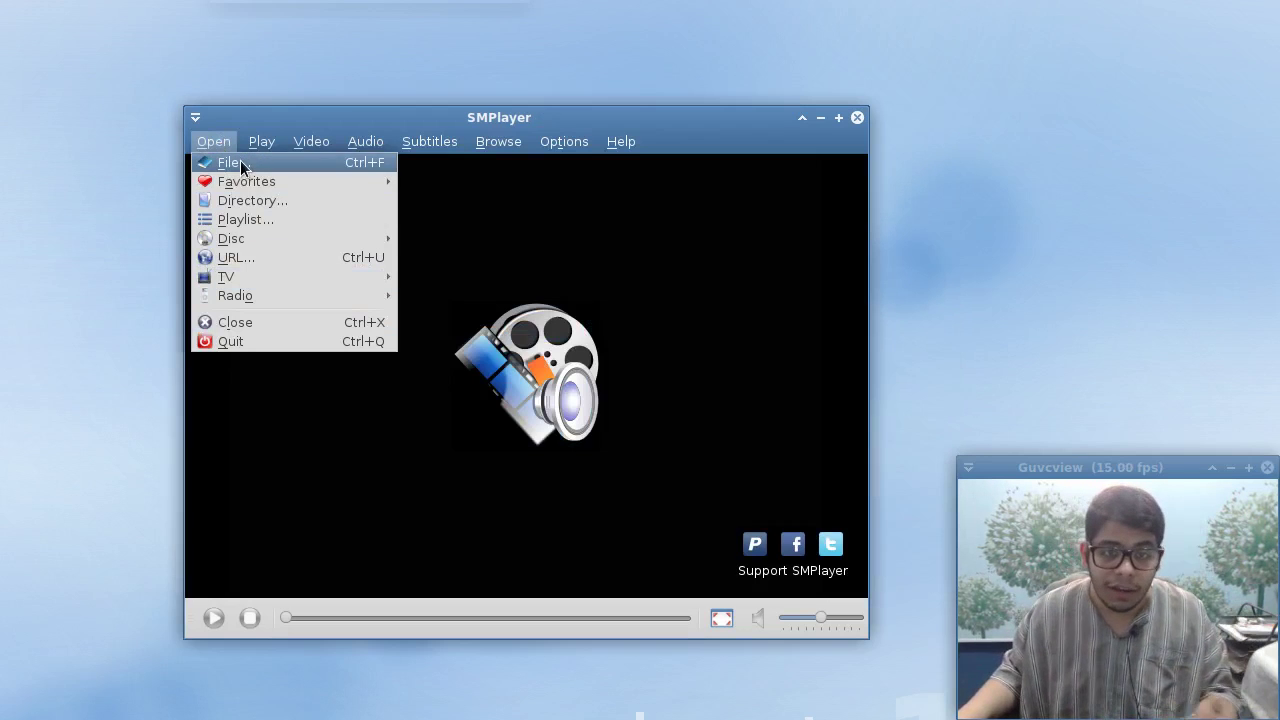
click(257, 220)
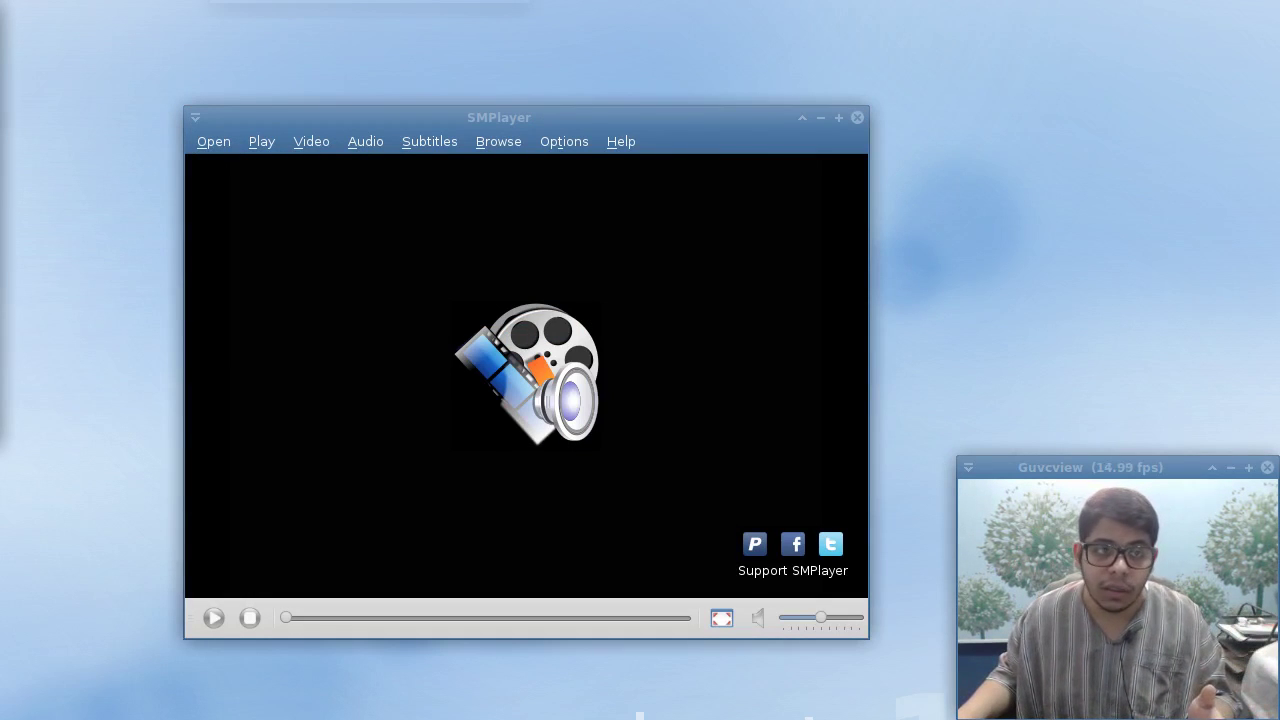
click(377, 271)
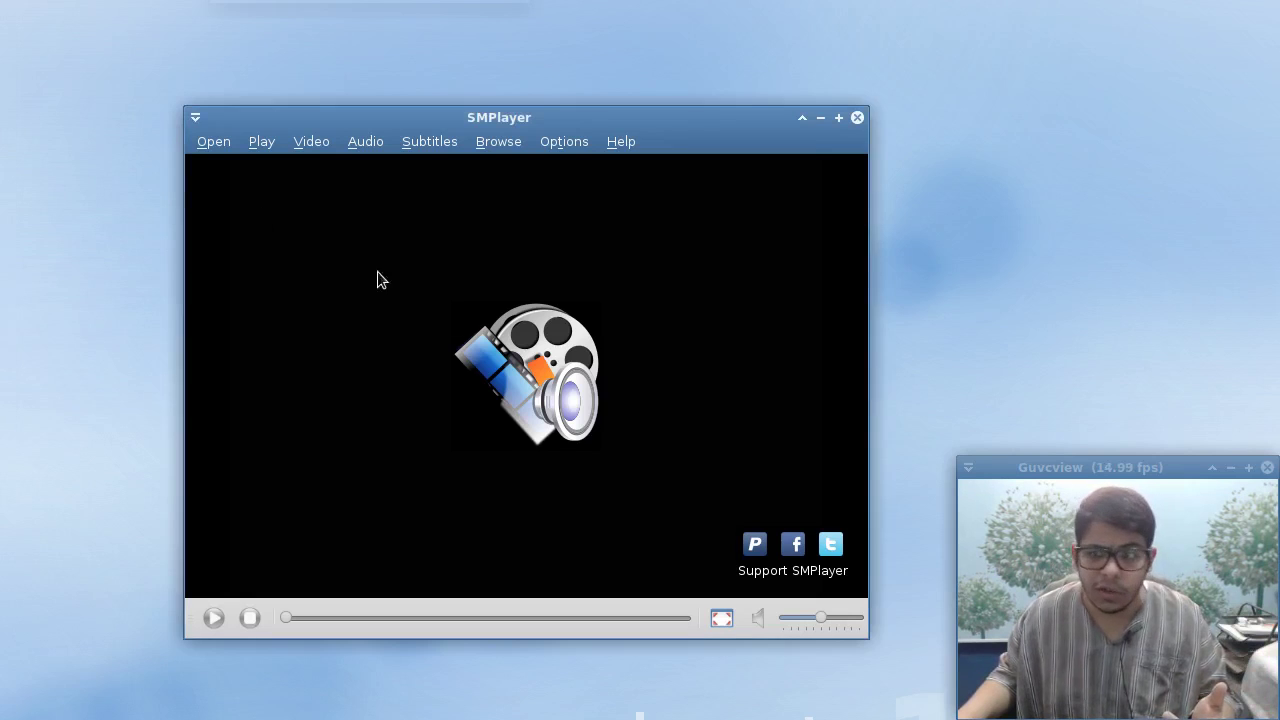
- Look over the sources for opening media, including discs, and open the radio list for editing
click(233, 145)
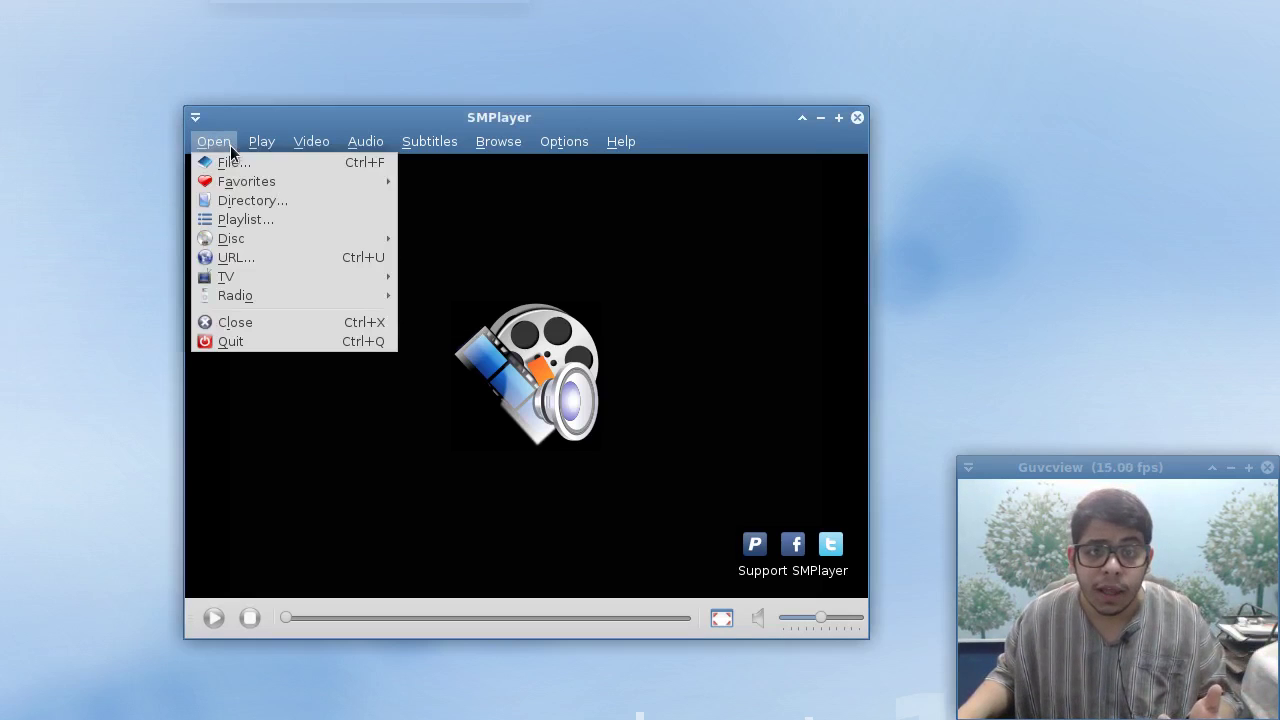
mouse_move(282, 239)
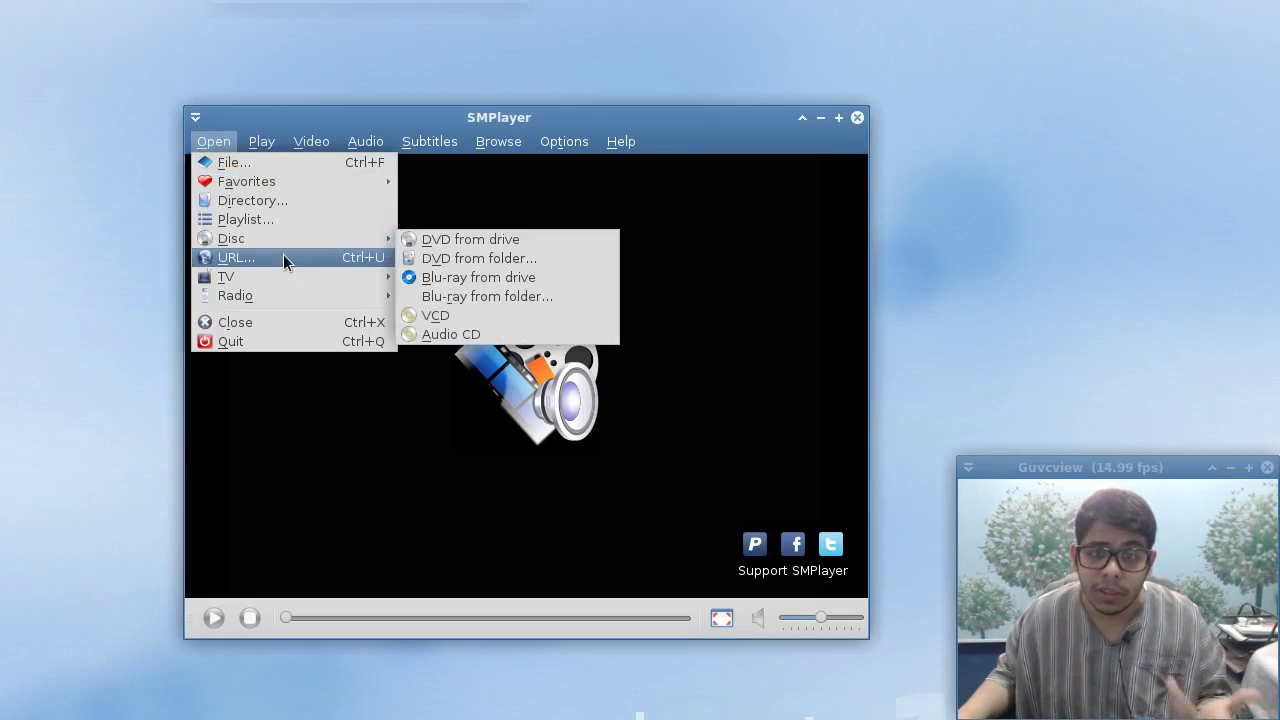
mouse_move(277, 296)
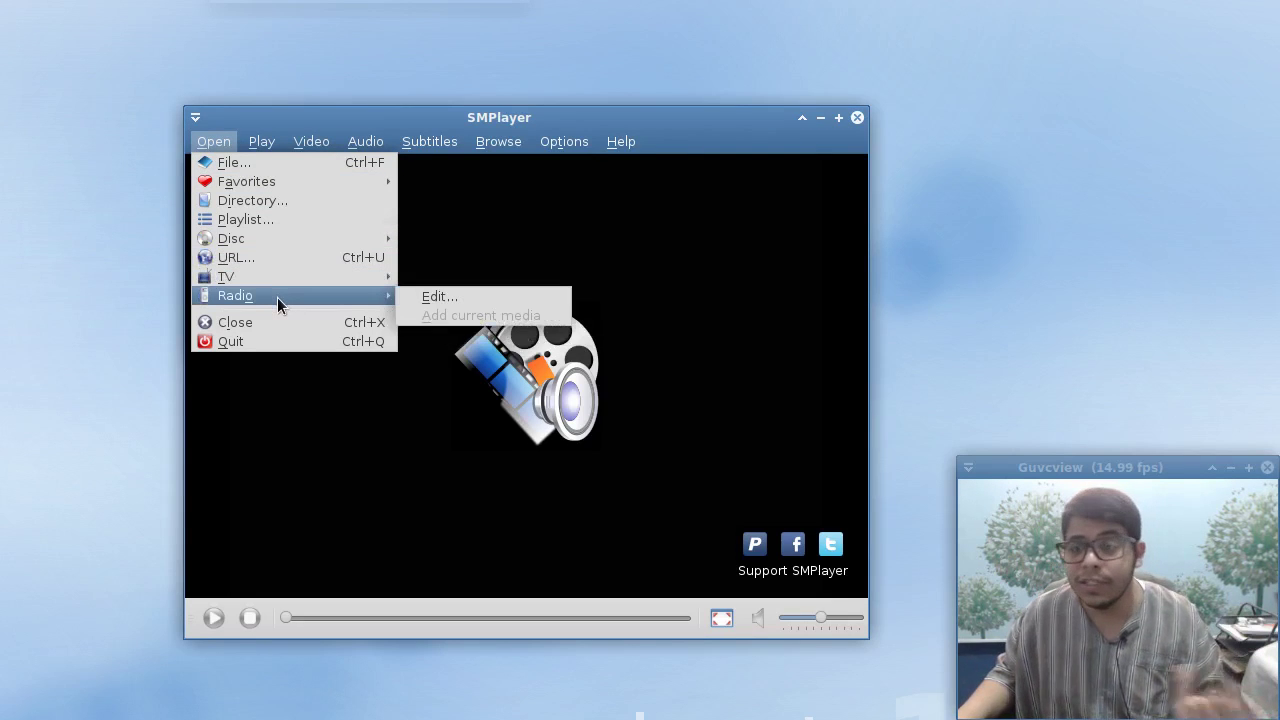
click(430, 297)
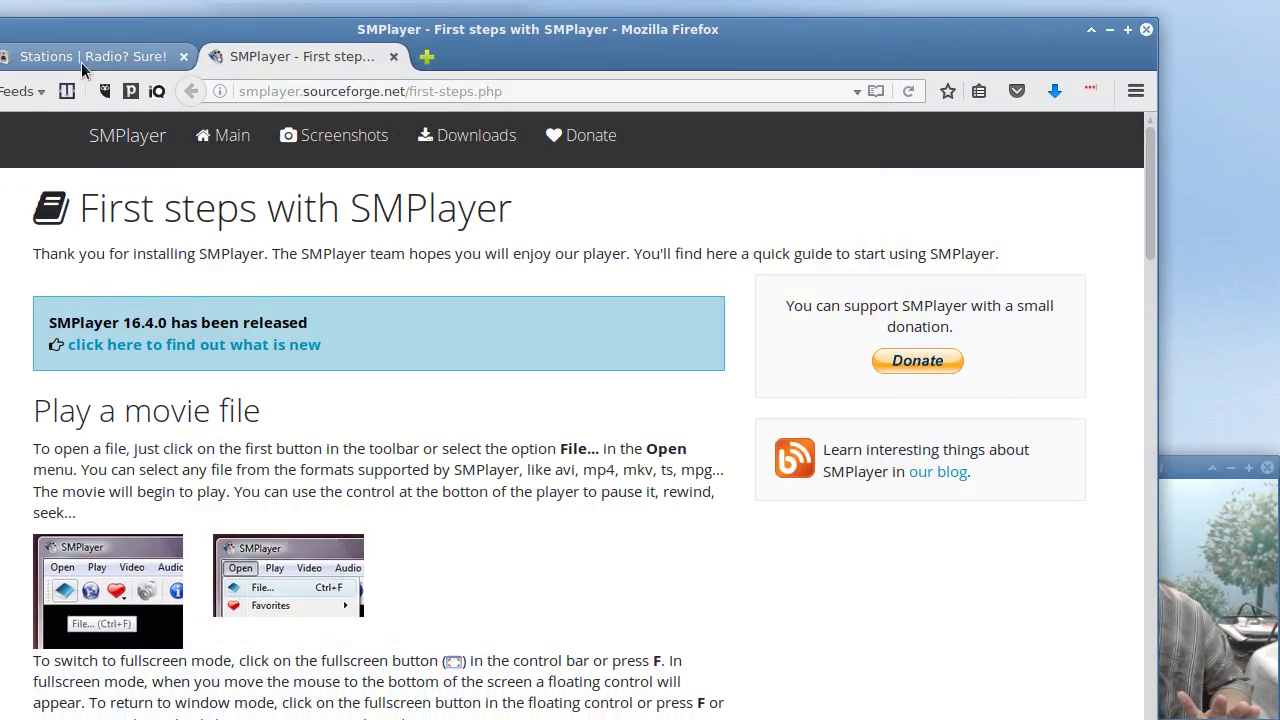
- Bring up the Radio? Sure! station details in Firefox and keep the Guvcview window always on top
click(81, 60)
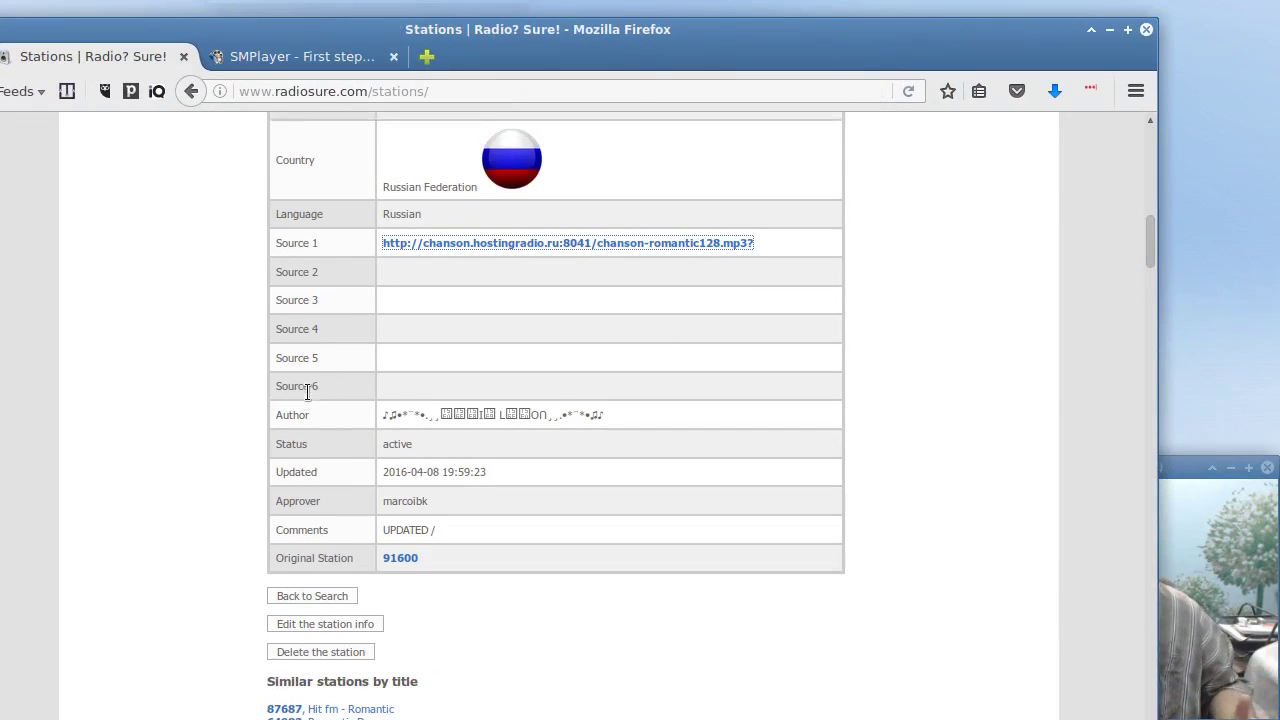
scroll(350, 370, up, 2)
click(1195, 468)
right_click(1184, 470)
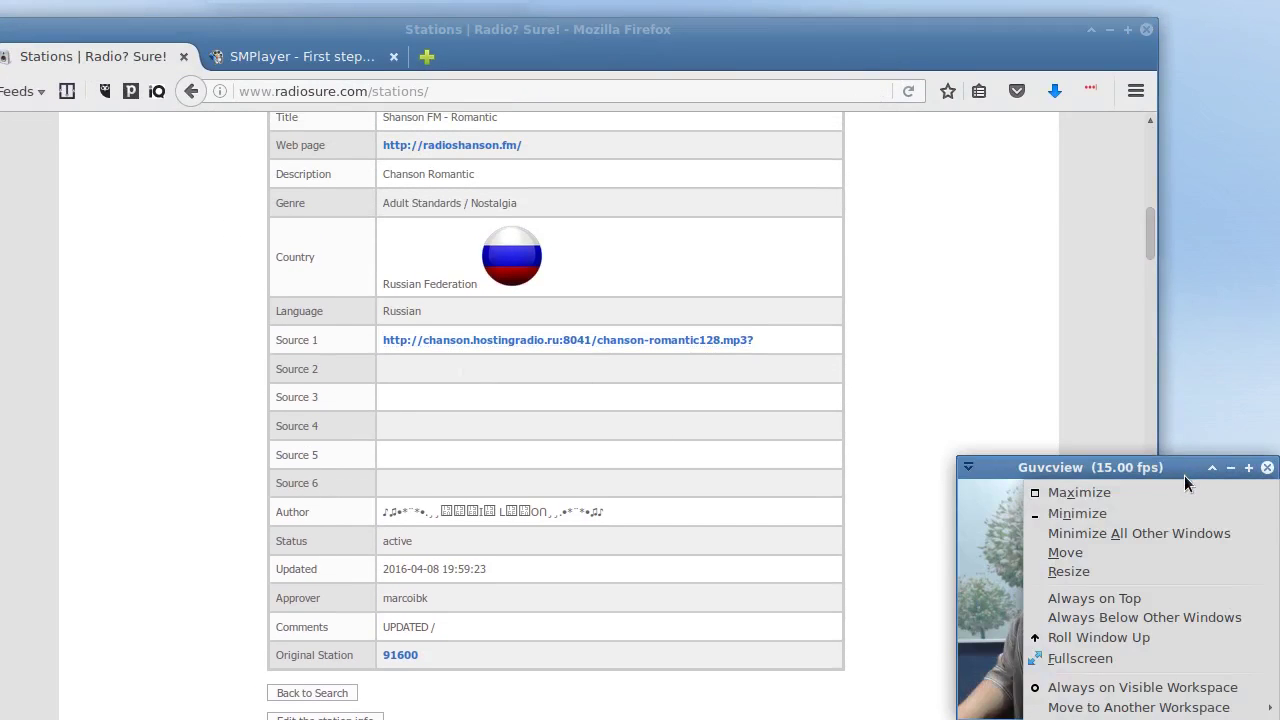
click(1135, 592)
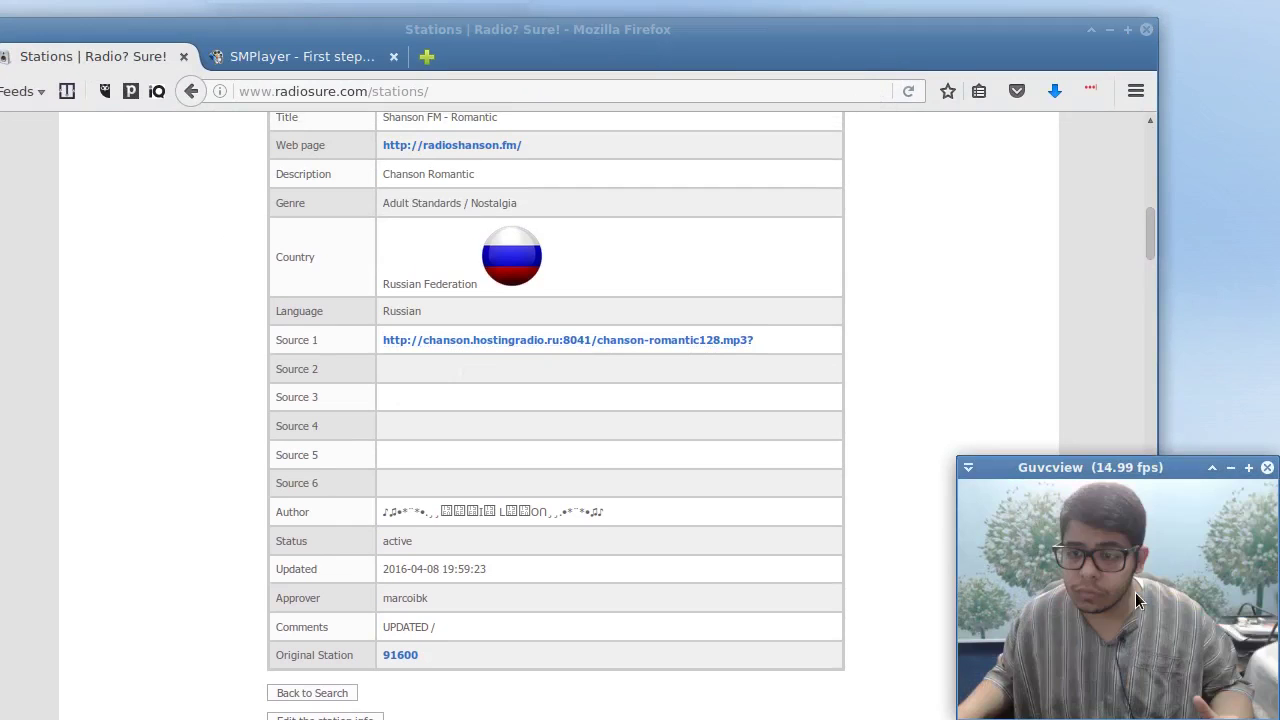
right_click(1061, 467)
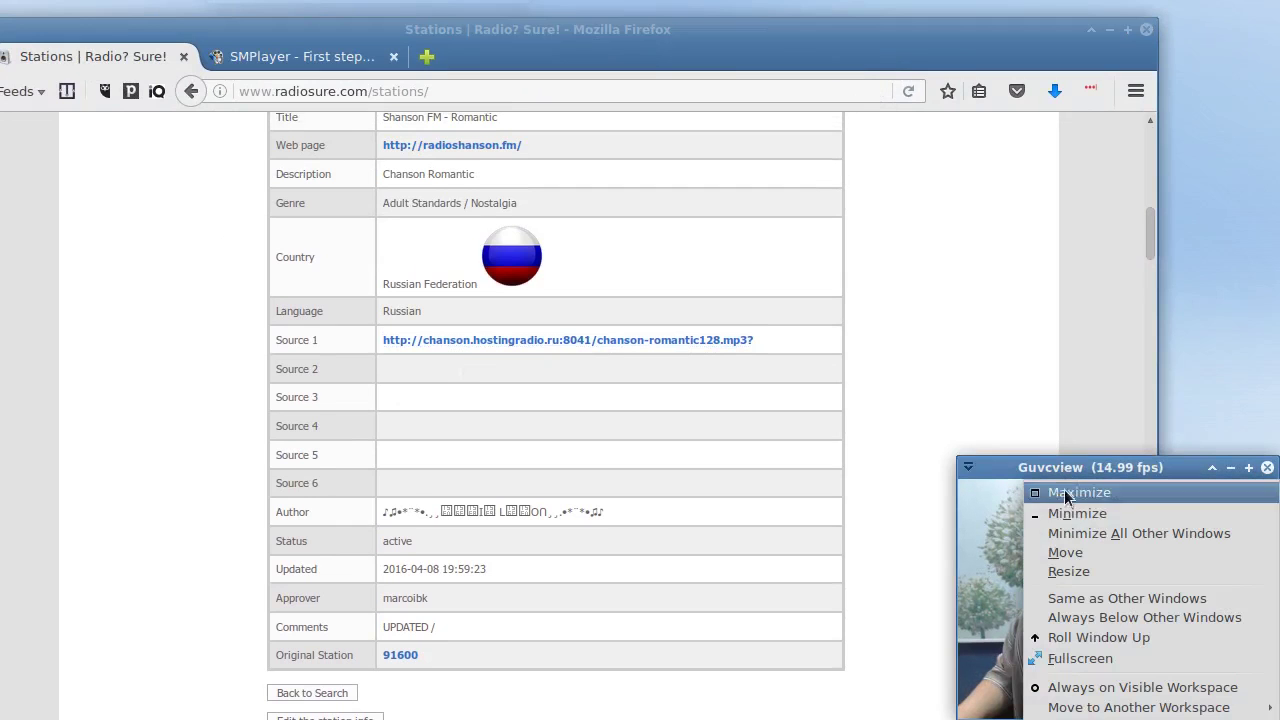
click(917, 436)
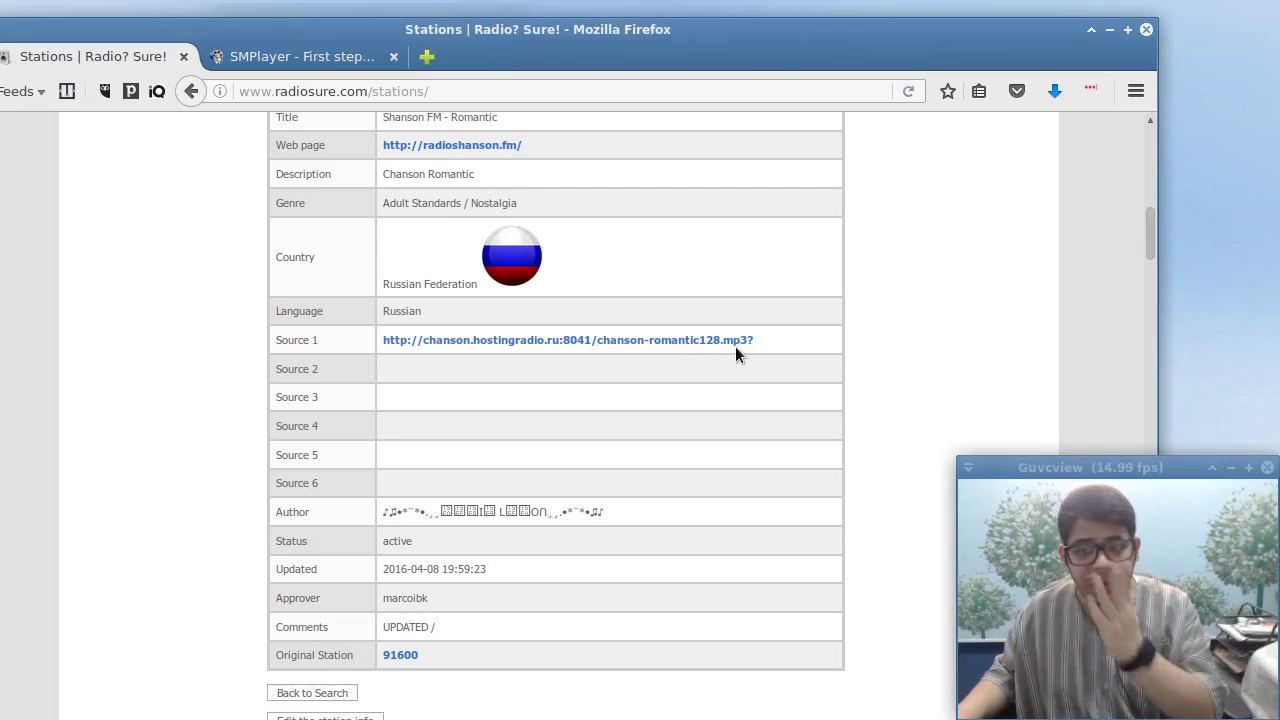
- Copy the station's Source 1 stream URL and paste it as the media of a new item in SMPlayer's channel editor
drag(758, 342, 387, 343)
key(ctrl+c)
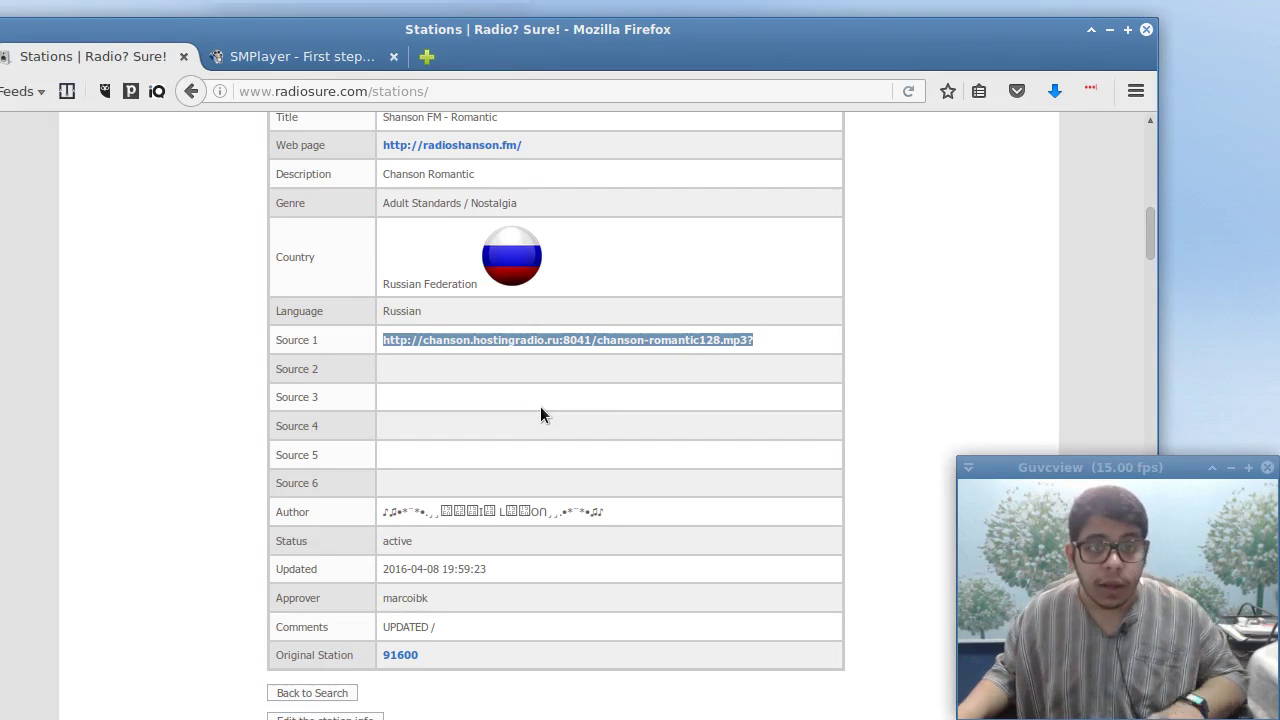
key(alt+Tab)
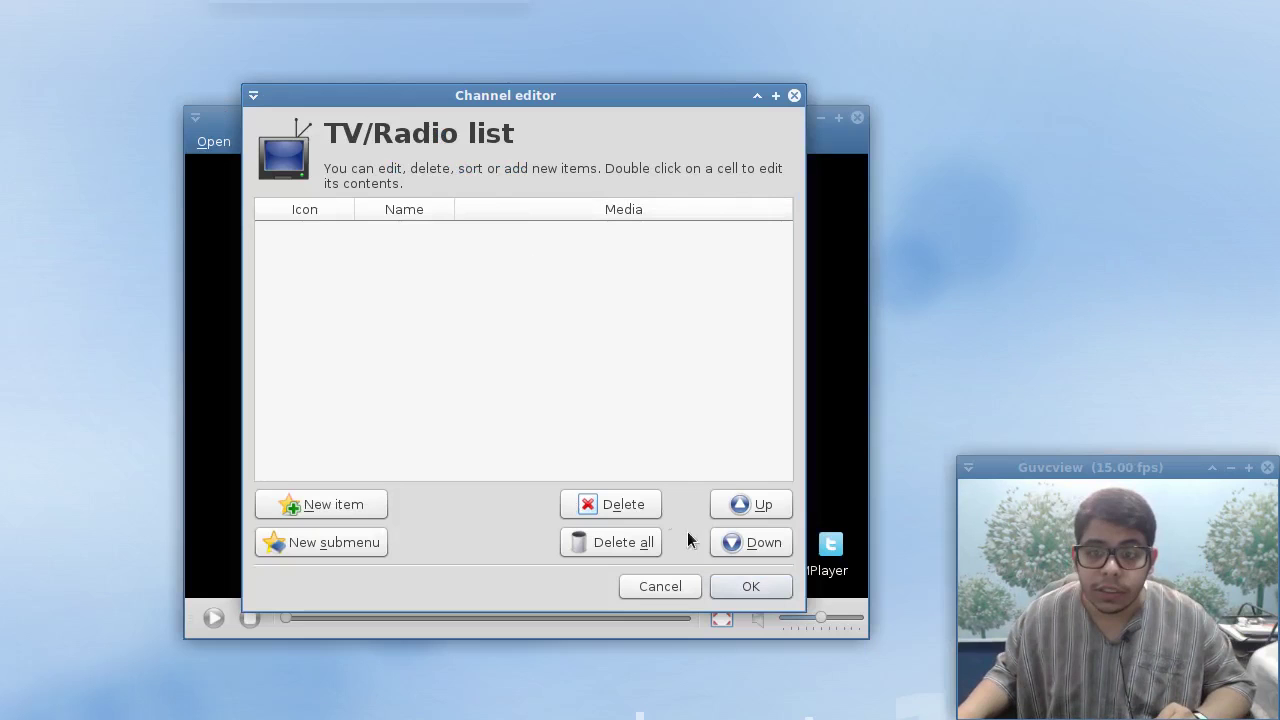
double_click(343, 506)
click(560, 236)
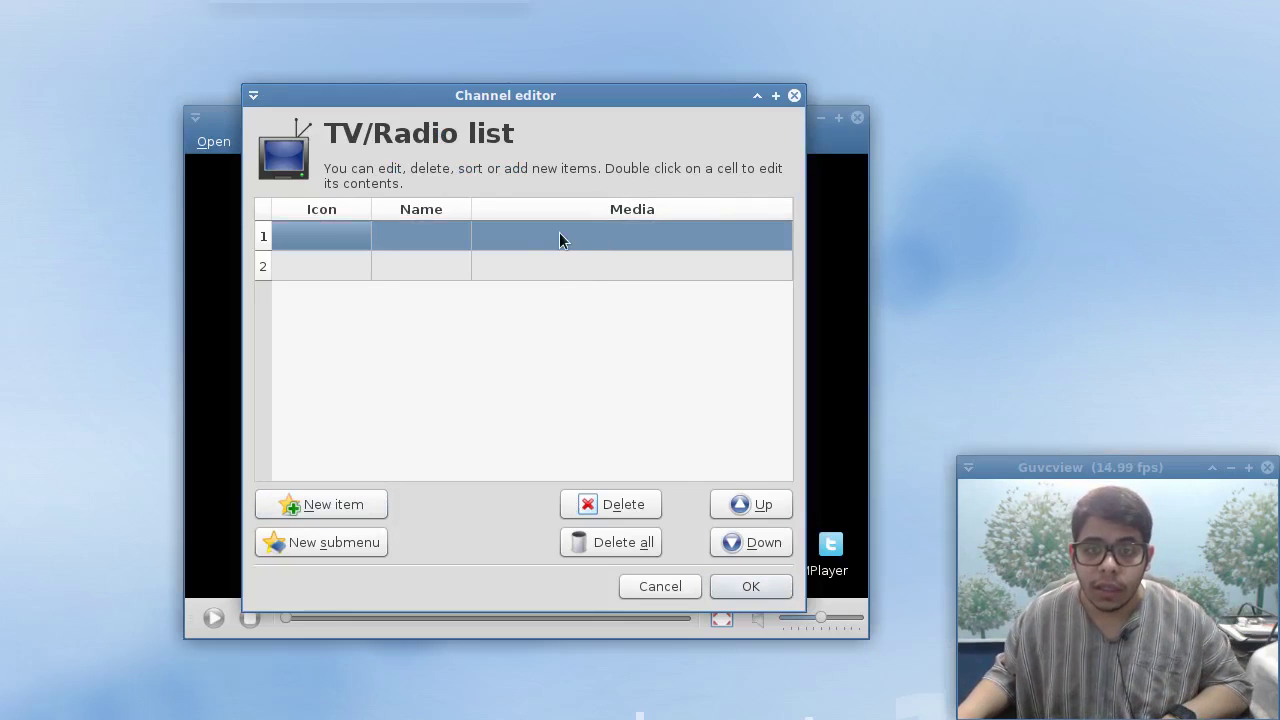
double_click(581, 236)
key(ctrl+v)
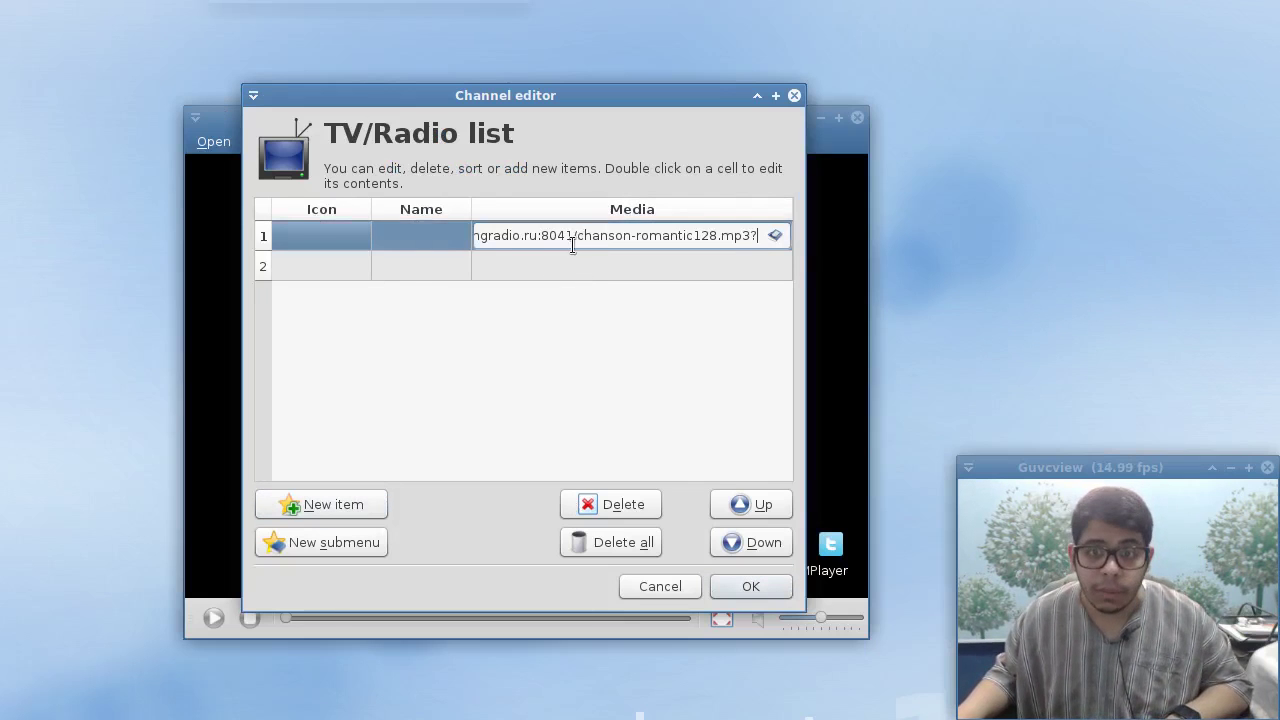
- Copy the title "Shanson FM - Romantic" from the station page in Firefox and paste it as the first item's name in SMPlayer's channel editor
double_click(408, 236)
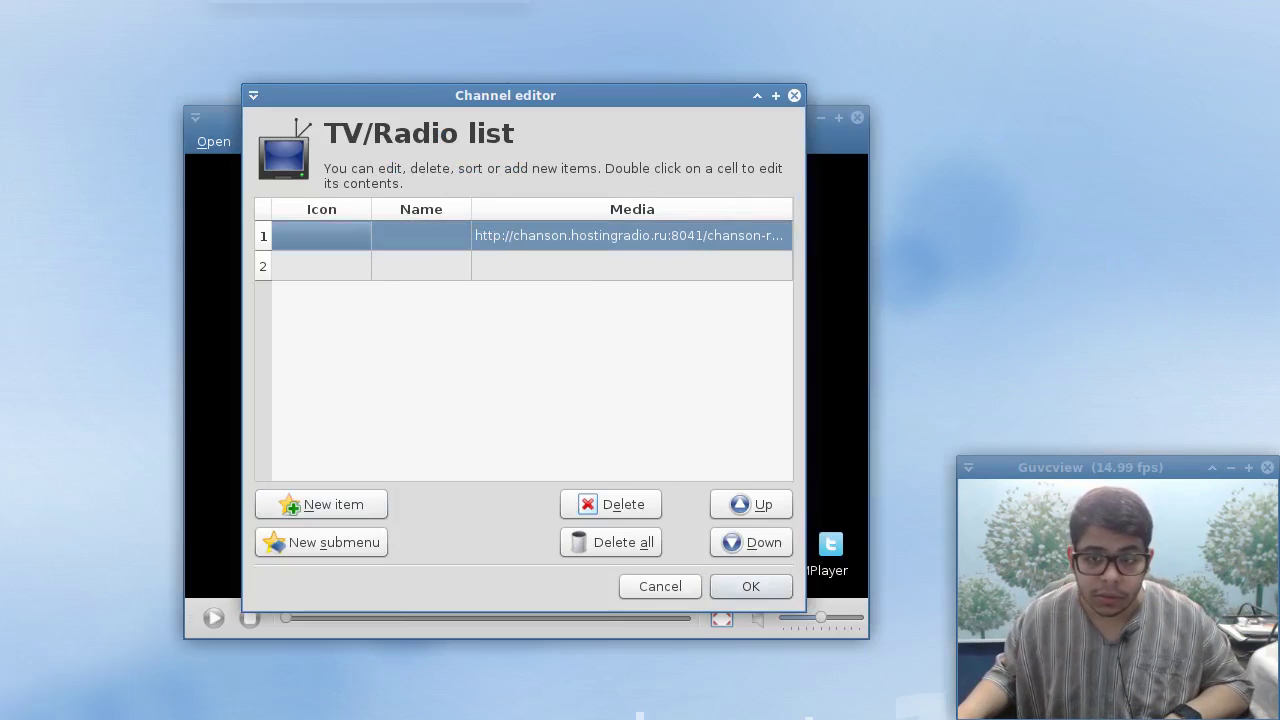
key(alt+Tab)
scroll(345, 398, up, 2)
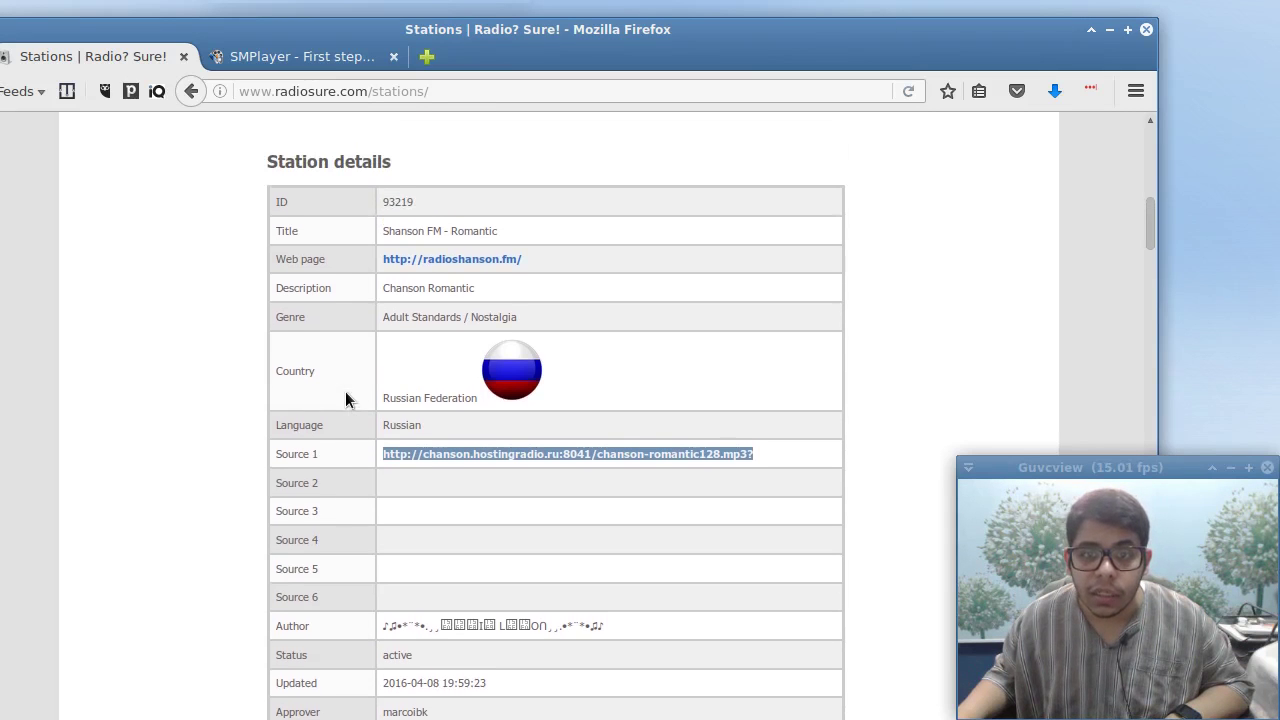
click(505, 235)
drag(505, 235, 381, 236)
key(ctrl+c)
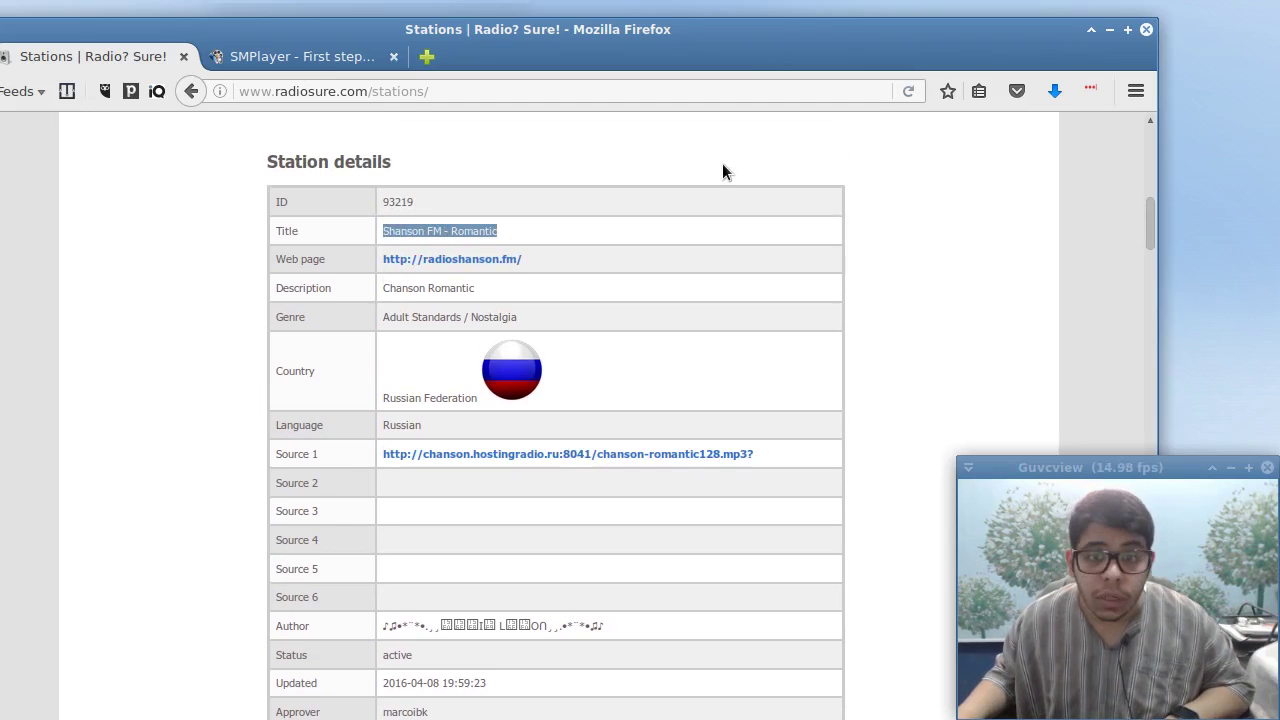
click(1111, 31)
double_click(408, 235)
key(ctrl+v)
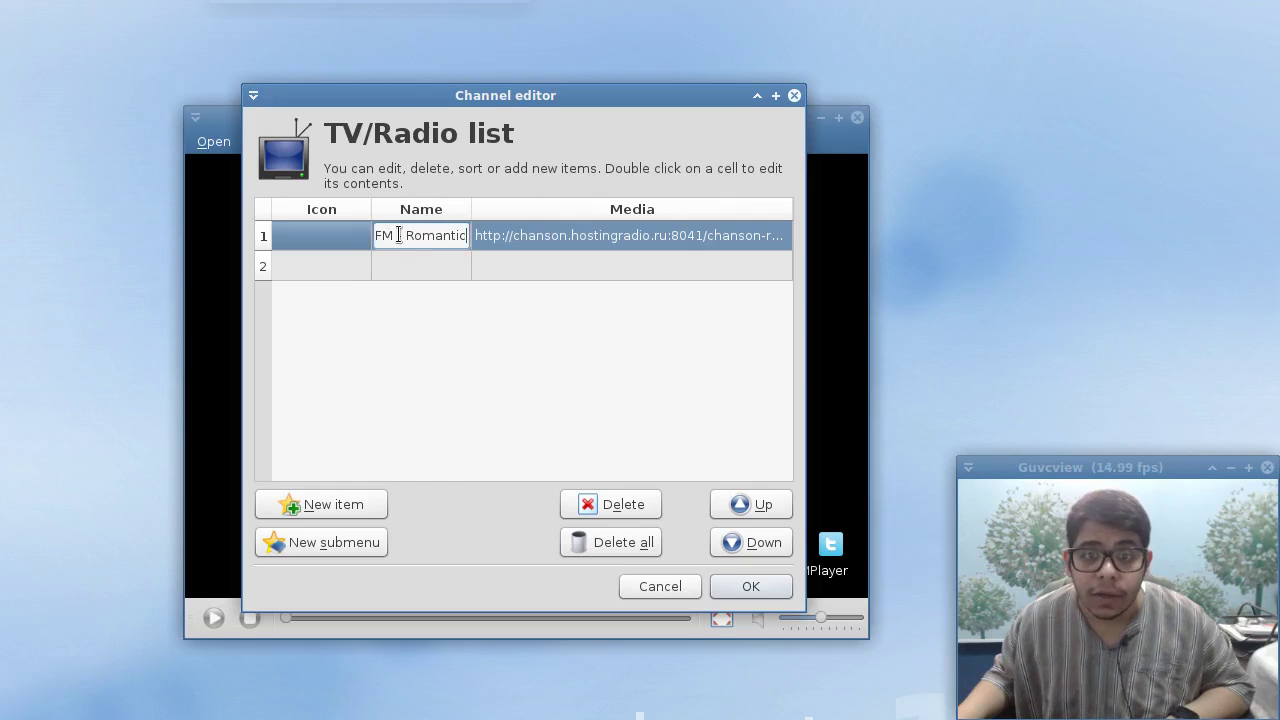
- View the icon file chooser for the station without selecting a file, and accept the radio list
double_click(355, 240)
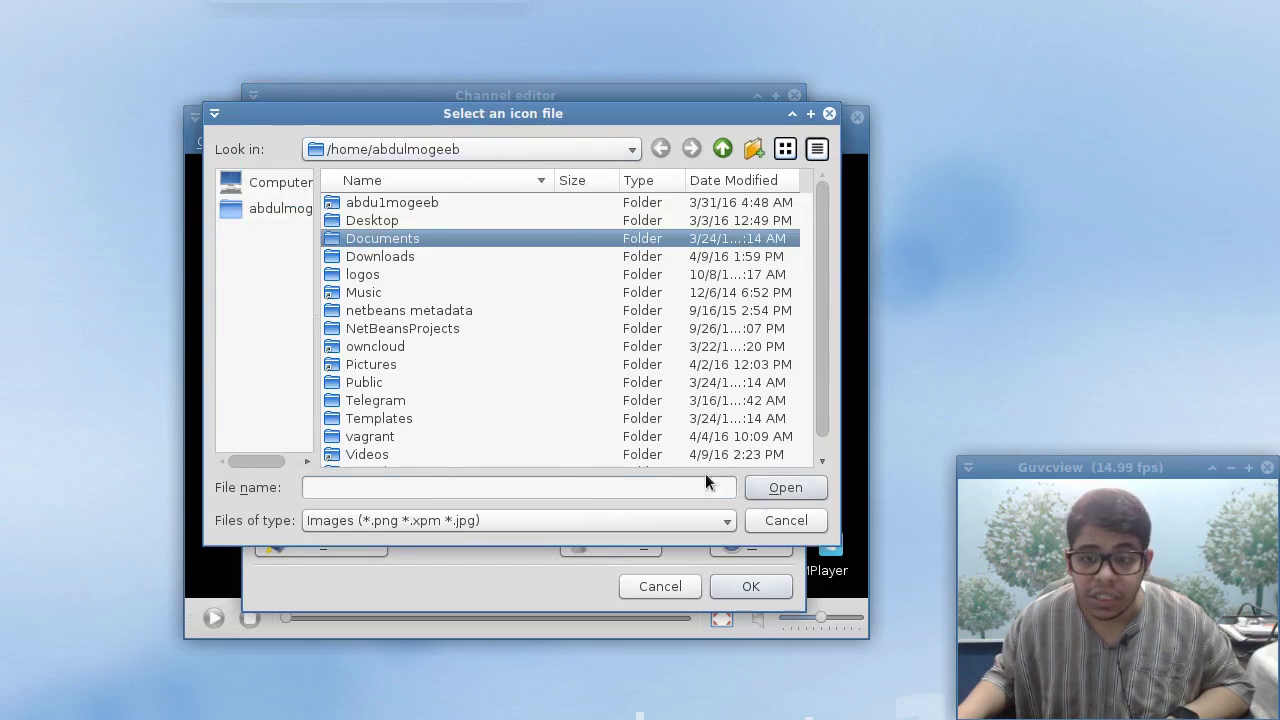
click(786, 520)
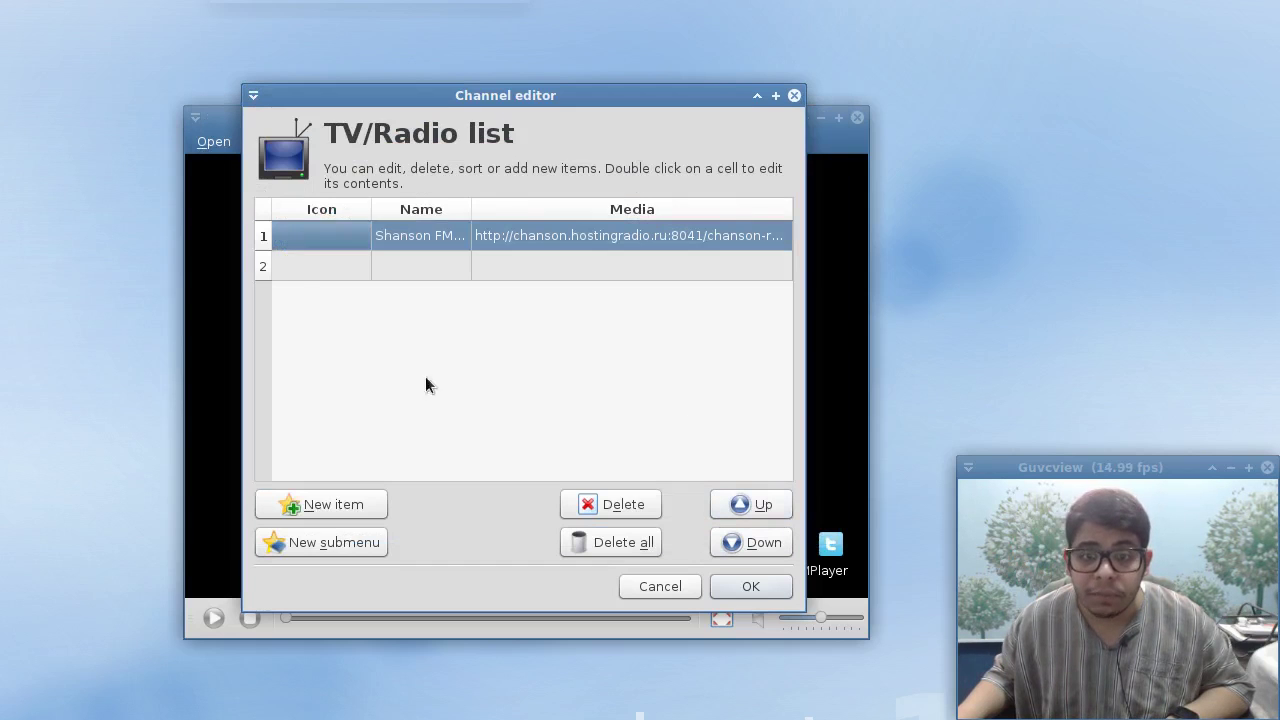
click(734, 588)
- Play the saved Shanson FM - Romantic radio station at a raised system volume, and pause it
click(212, 141)
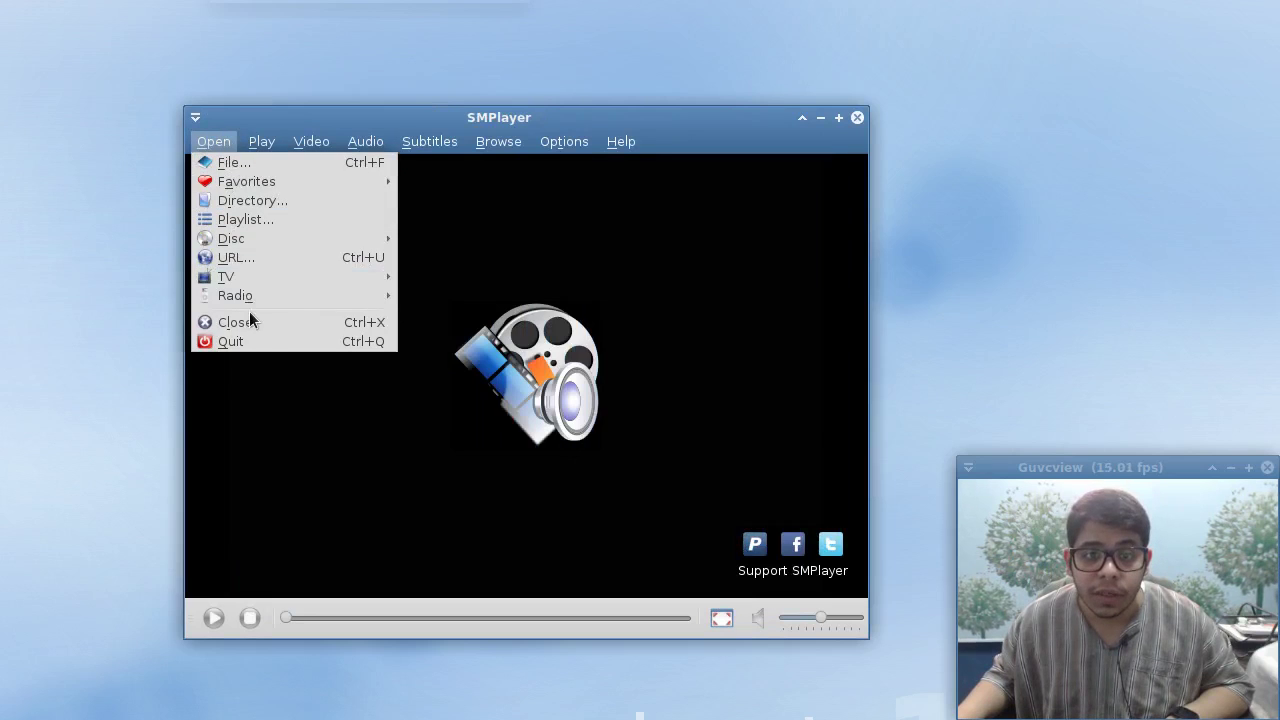
mouse_move(250, 298)
click(491, 343)
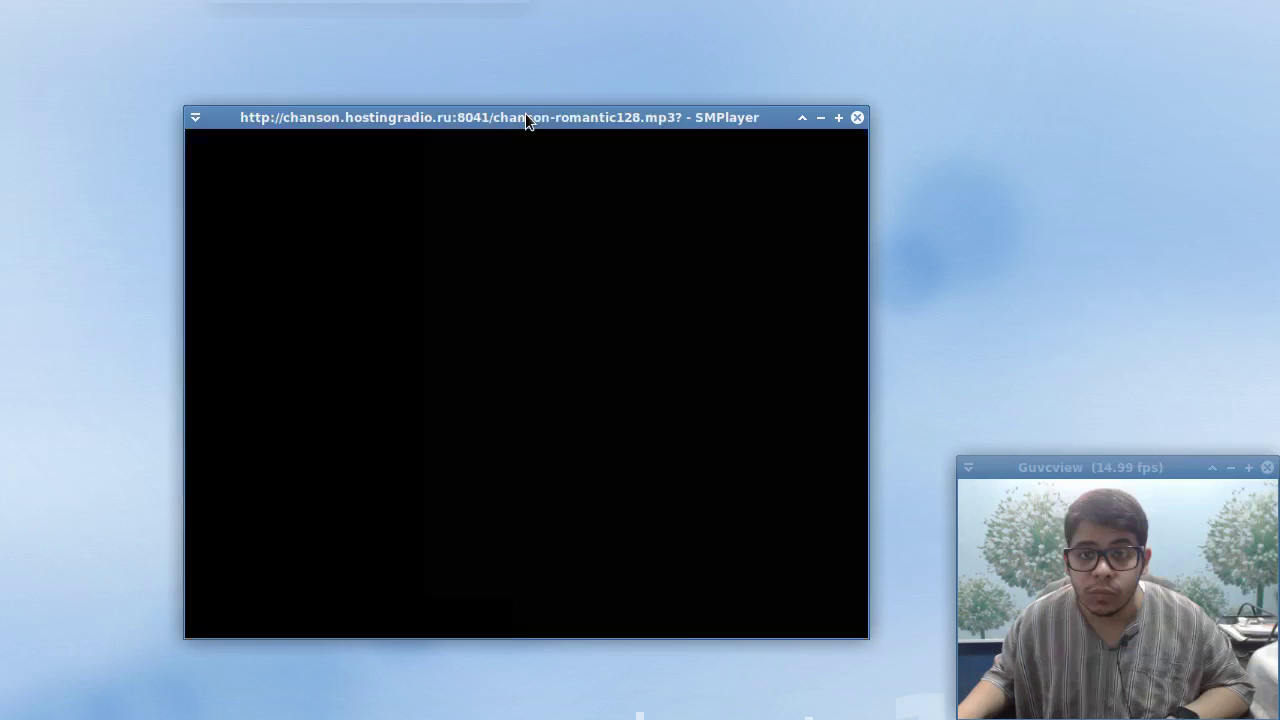
key(XF86AudioRaiseVolume)
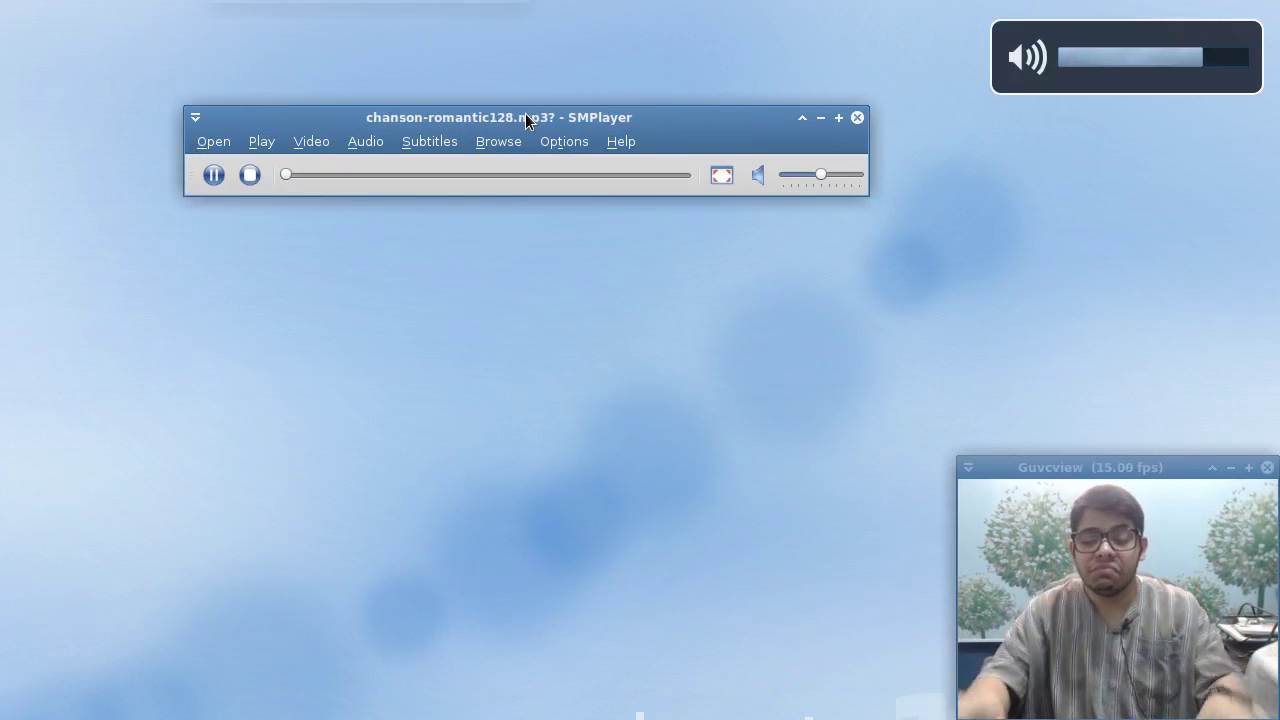
key(XF86AudioRaiseVolume)
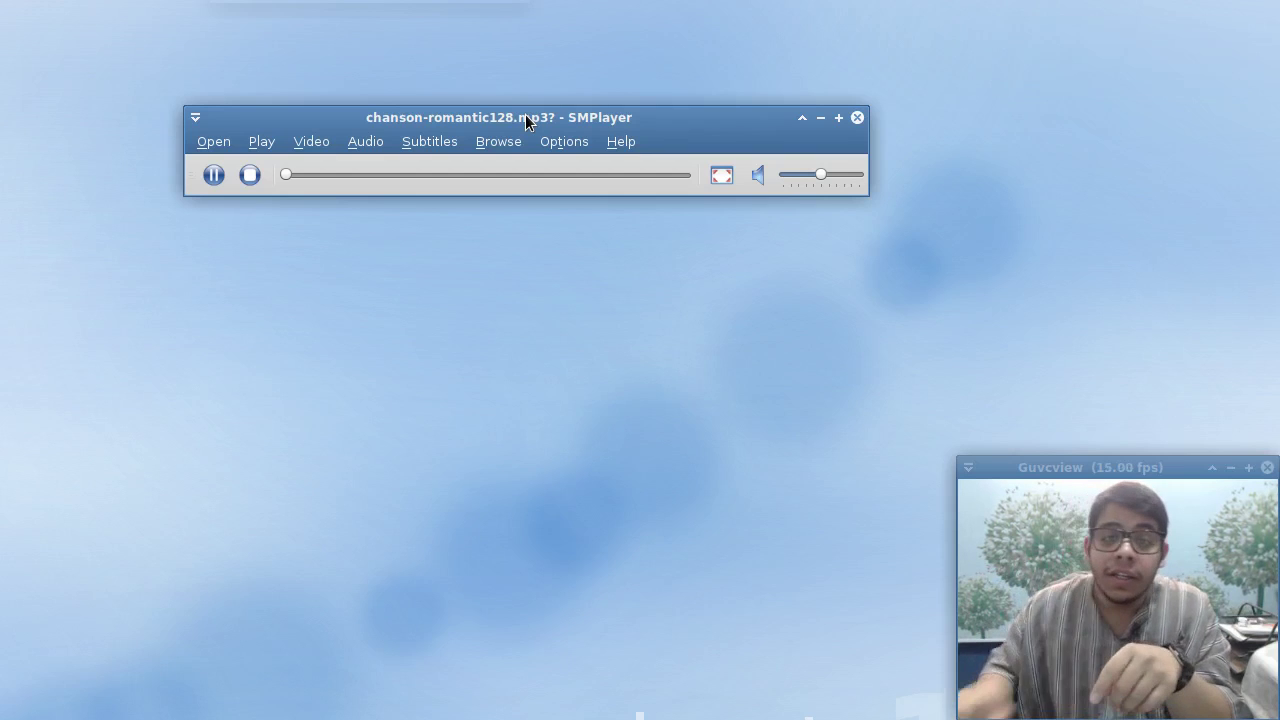
click(214, 176)
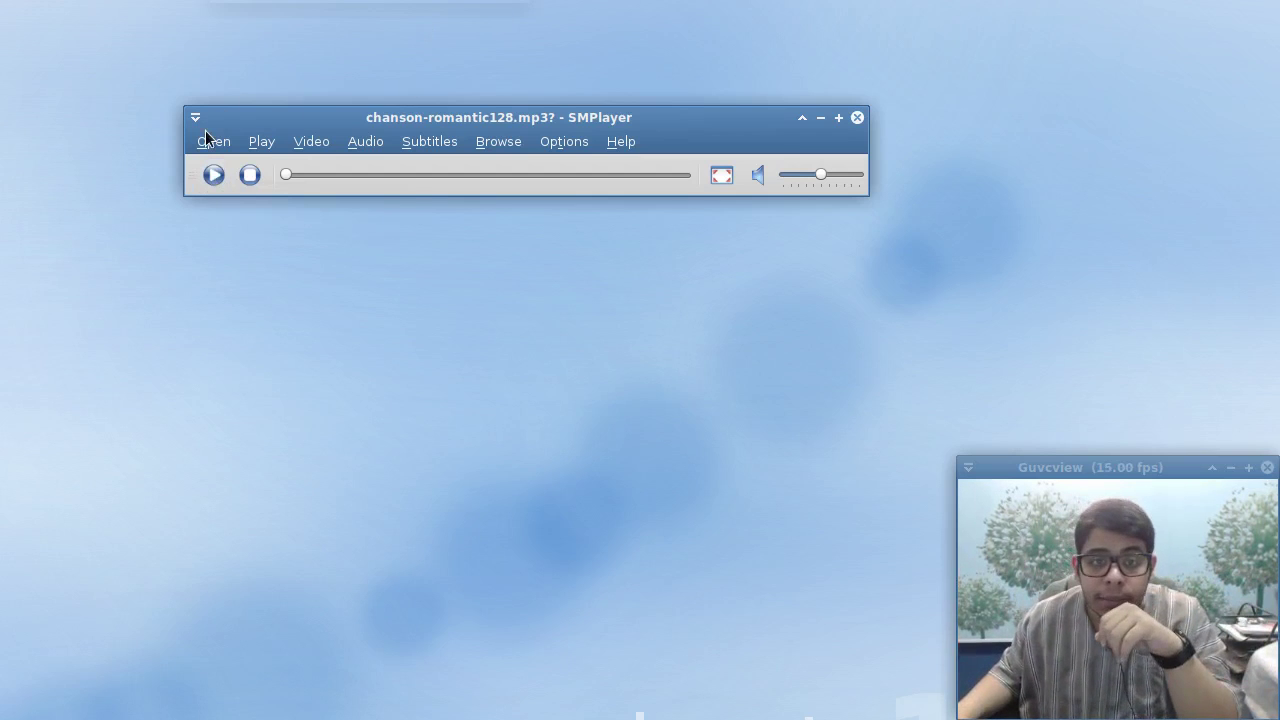
- Review the available playback, video, audio, subtitle, disc browsing and option commands
click(207, 140)
mouse_move(273, 144)
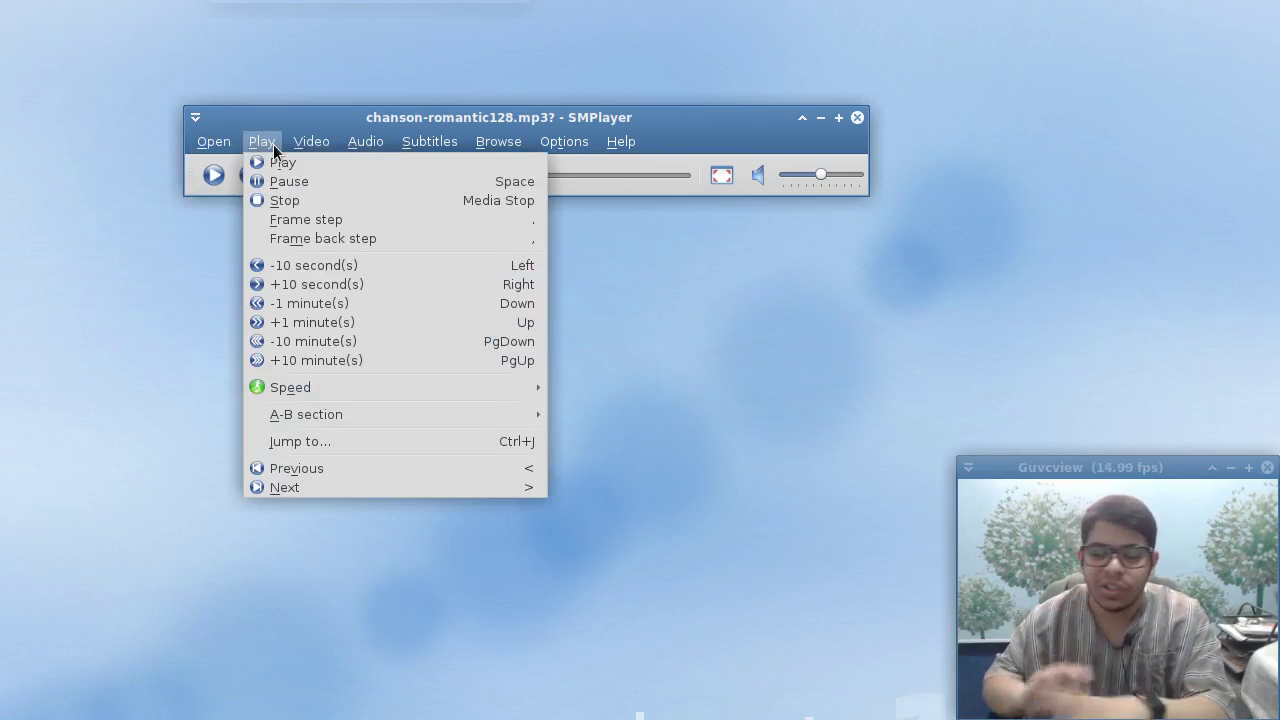
mouse_move(313, 149)
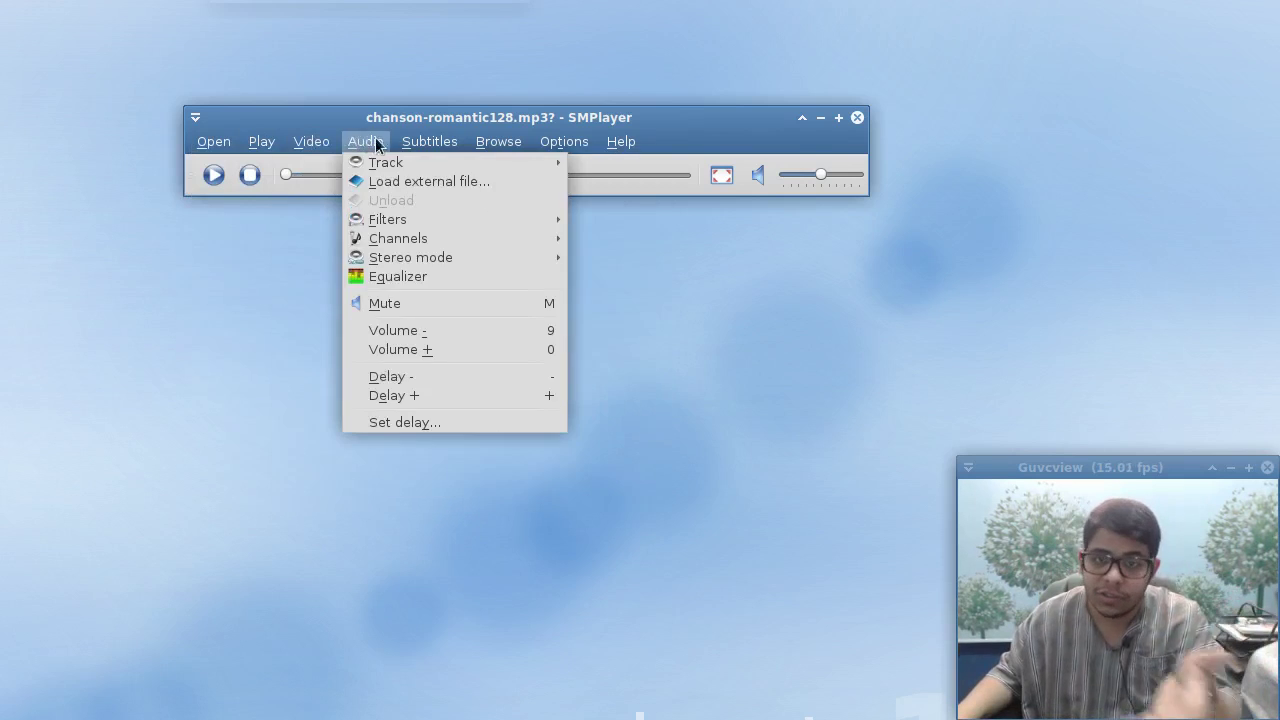
mouse_move(418, 146)
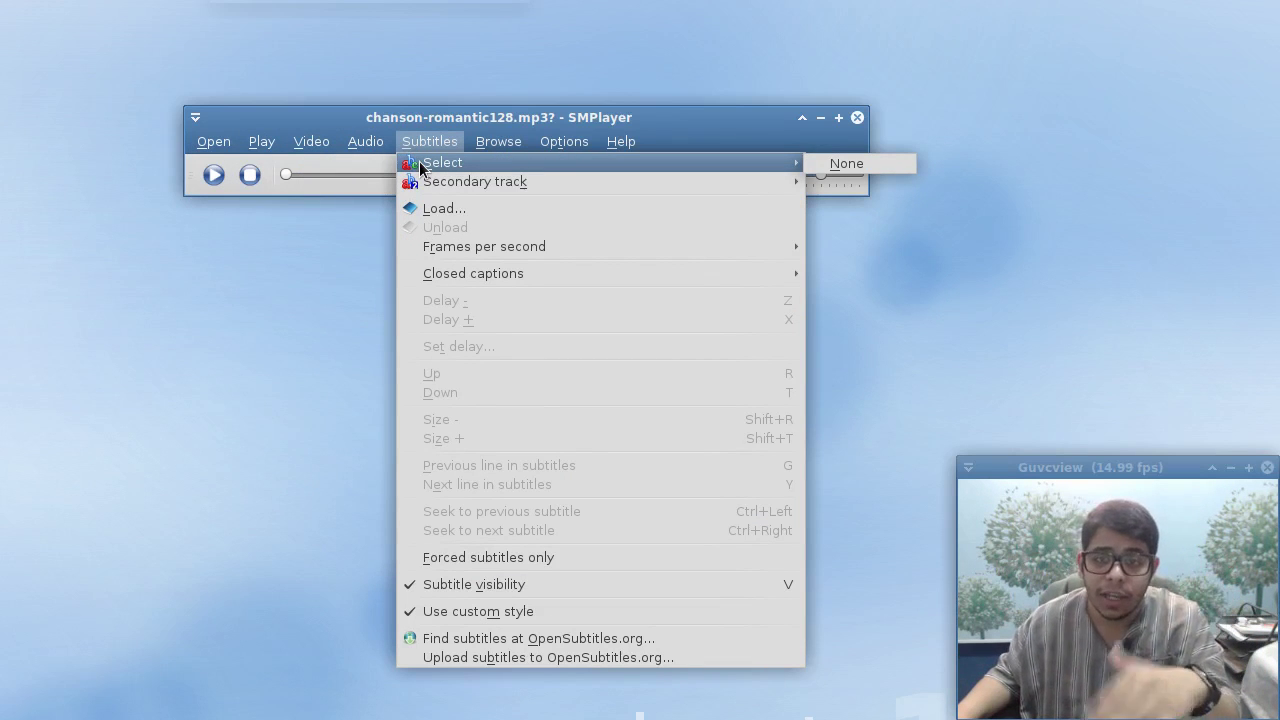
mouse_move(477, 148)
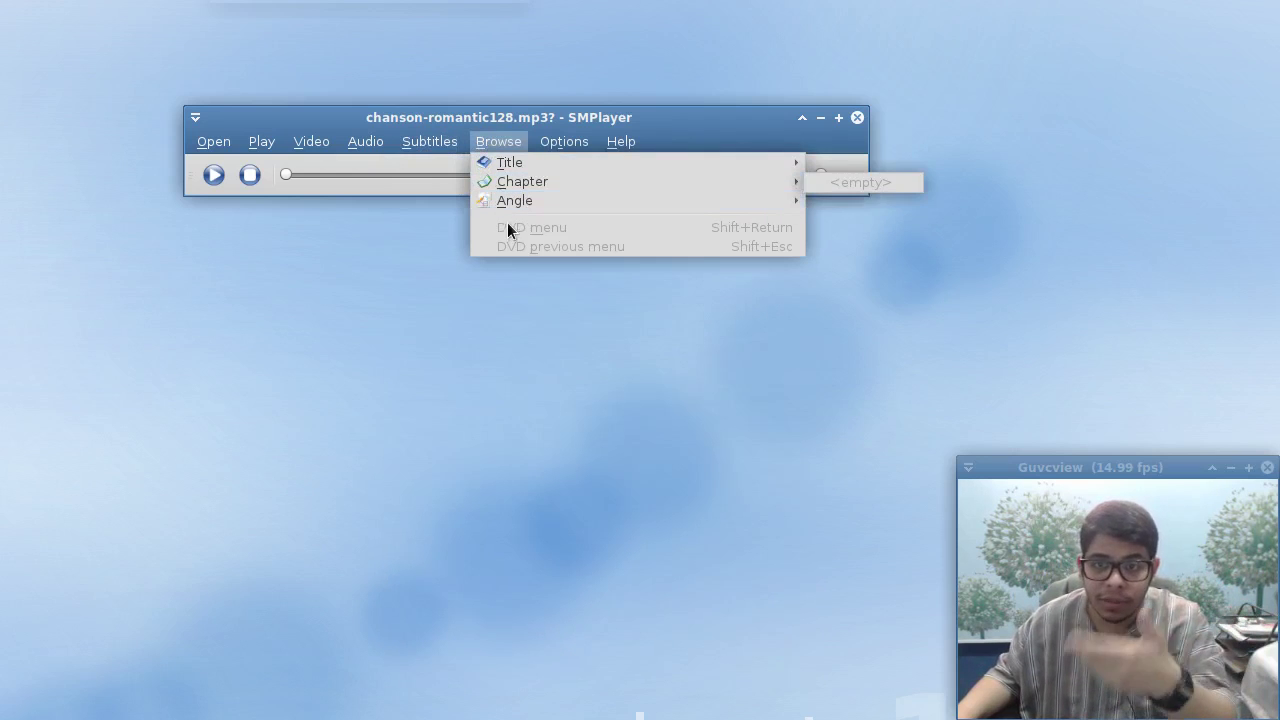
mouse_move(507, 189)
mouse_move(572, 145)
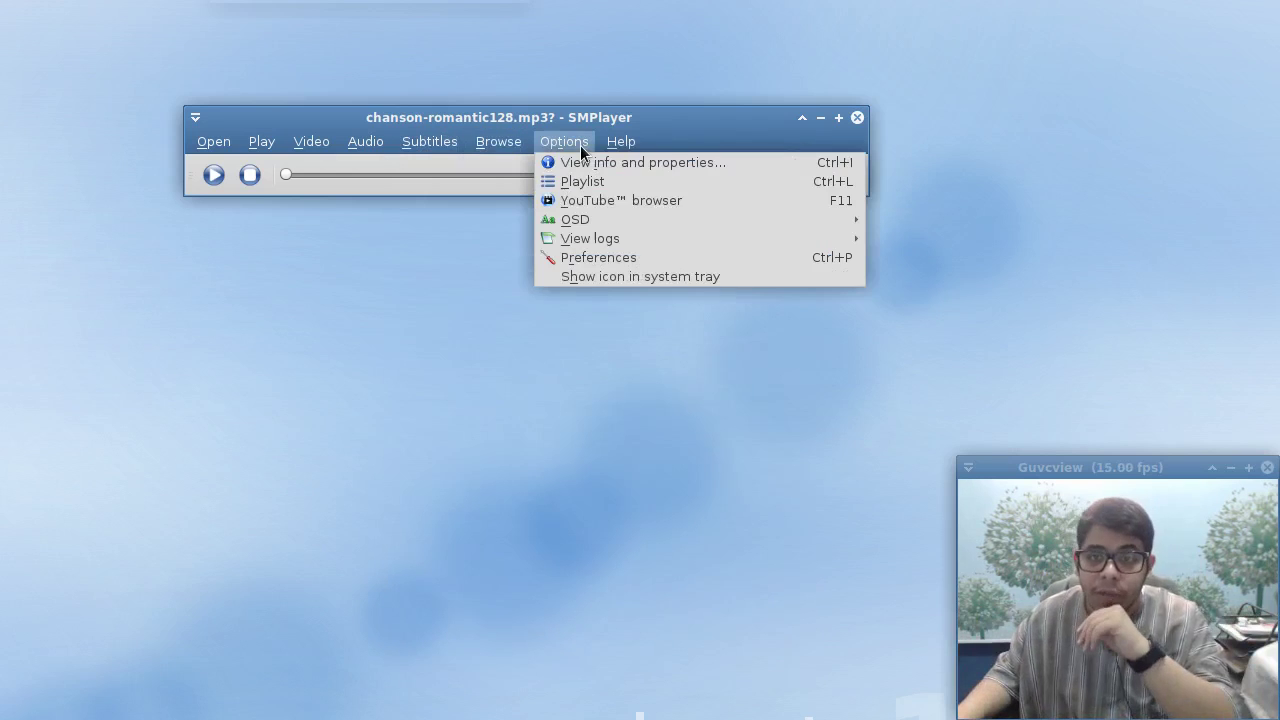
- Open the YouTube browser and accept its release notice
click(584, 208)
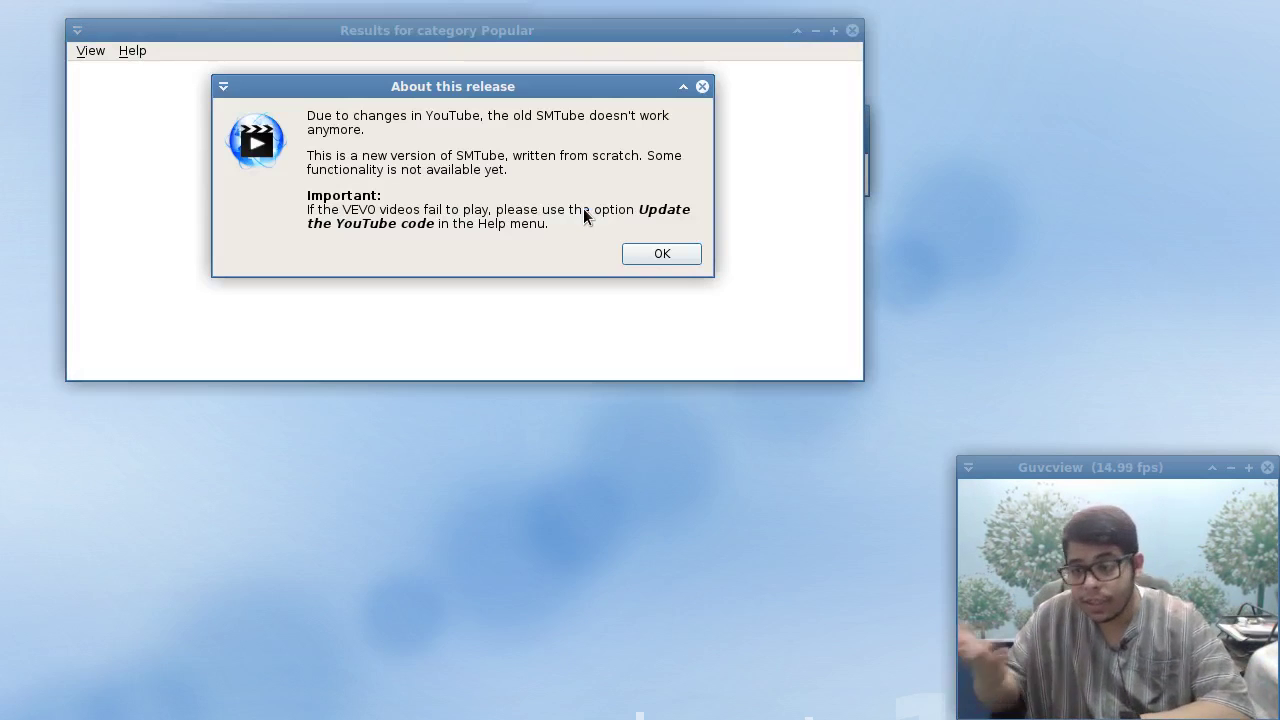
click(630, 255)
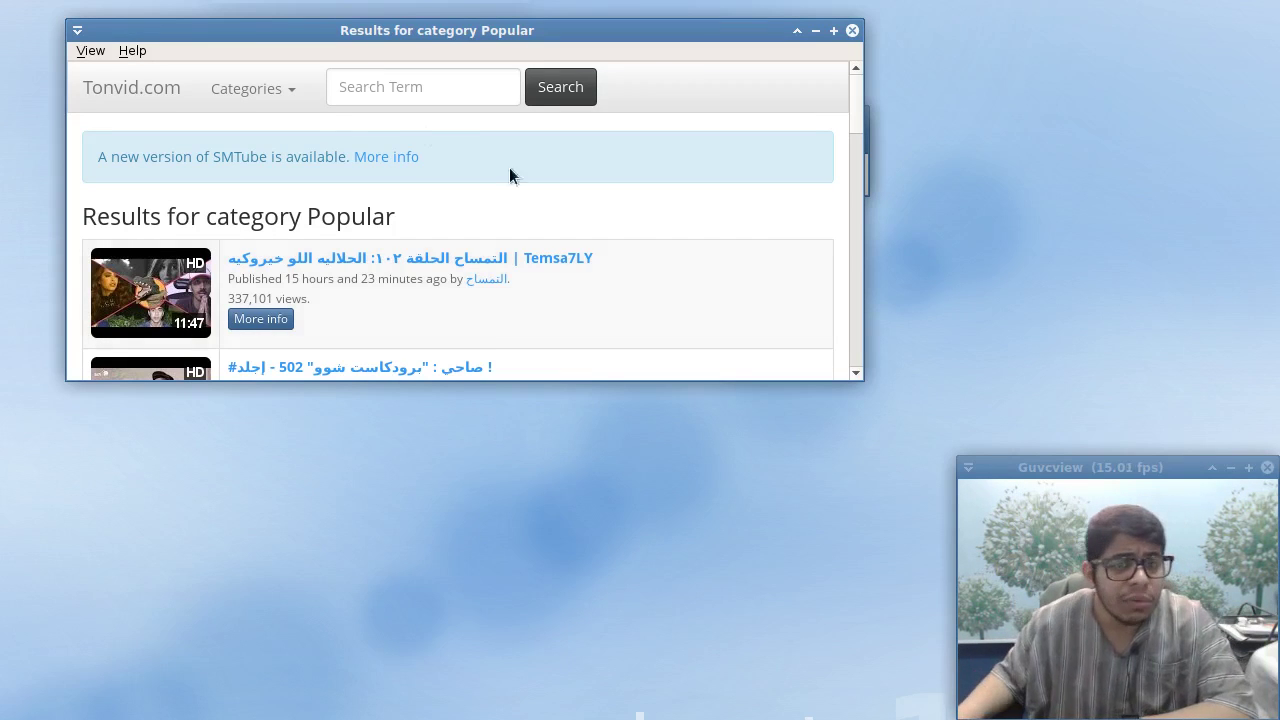
- Show and hide the YouTube browser's toolbar, and turn on its status bar
click(90, 50)
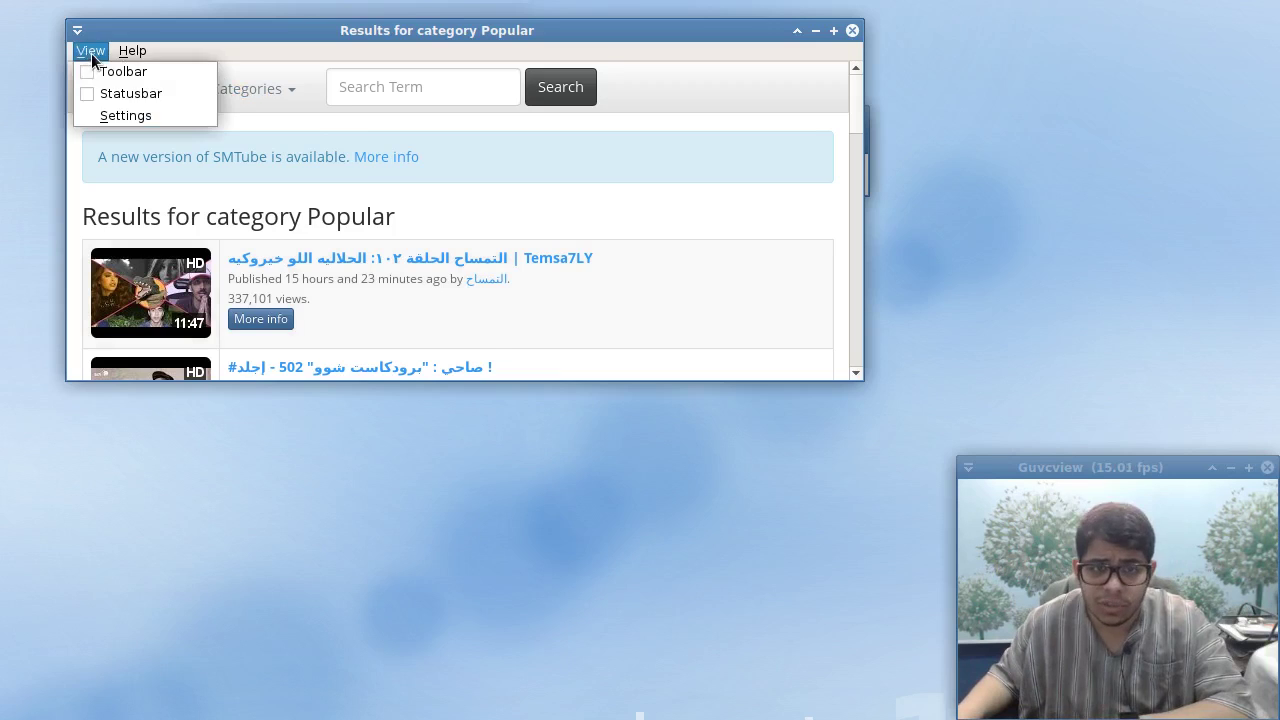
click(115, 68)
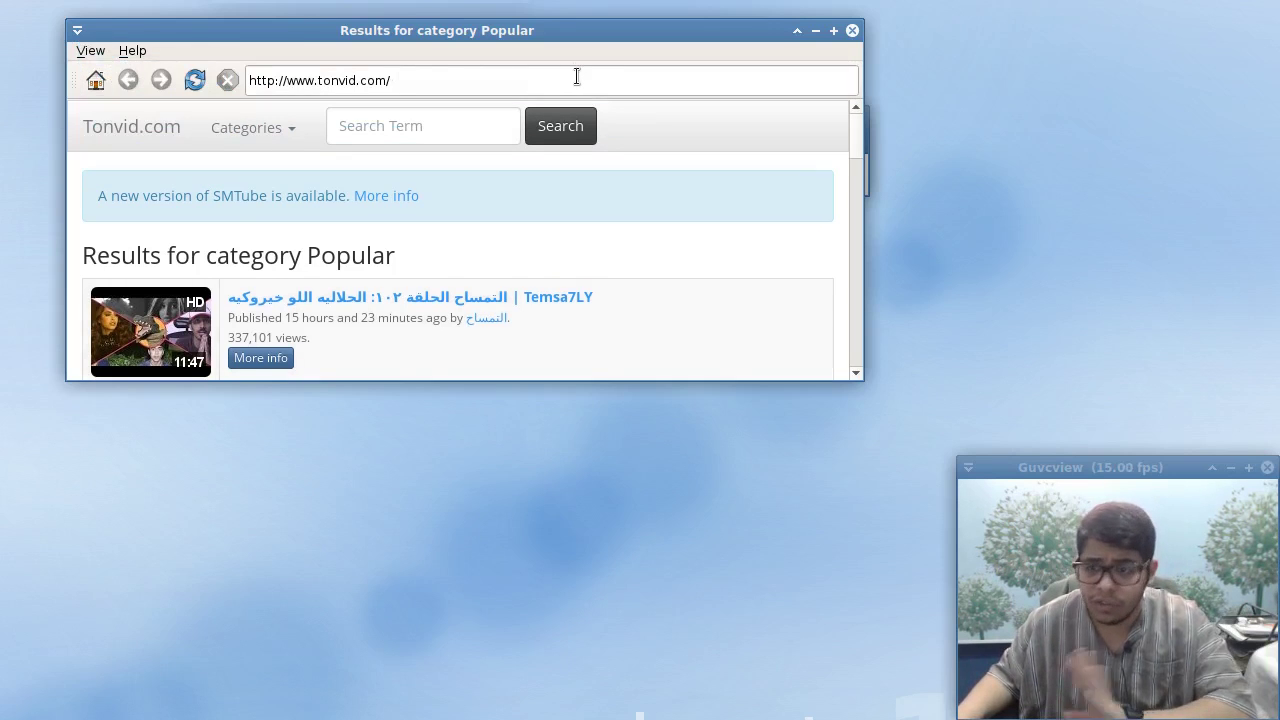
click(90, 50)
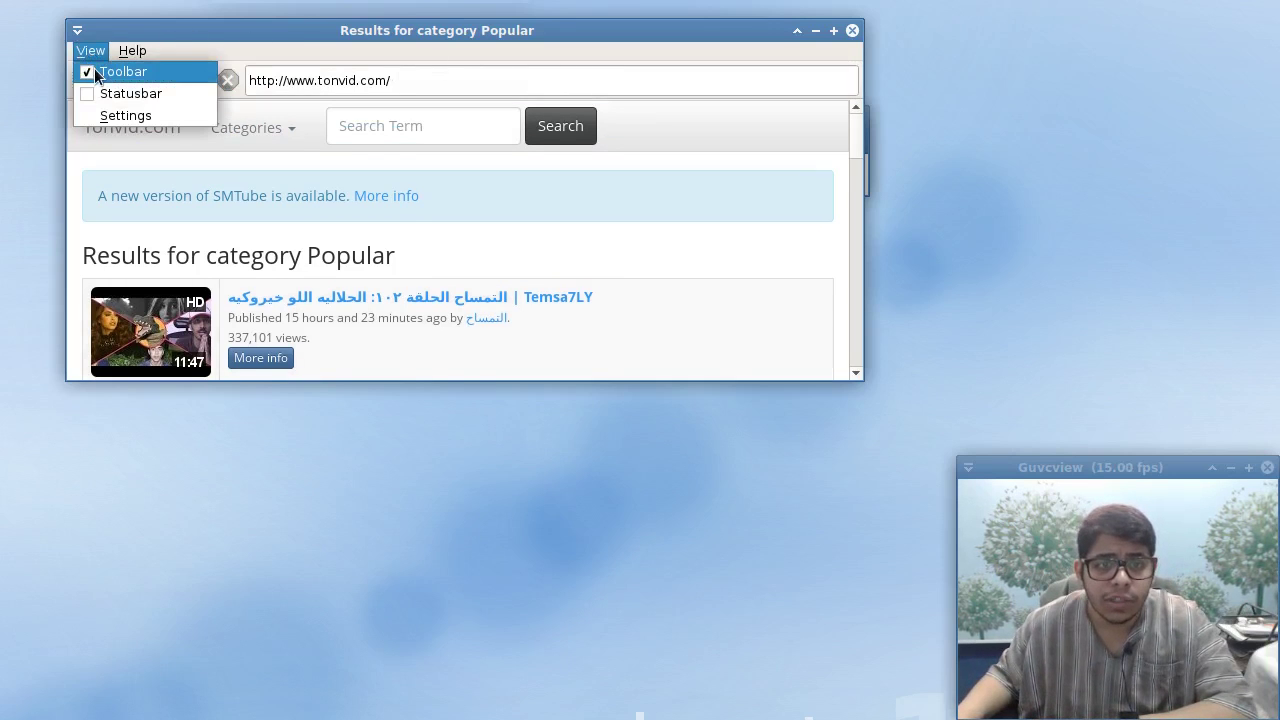
click(110, 70)
click(88, 50)
click(91, 88)
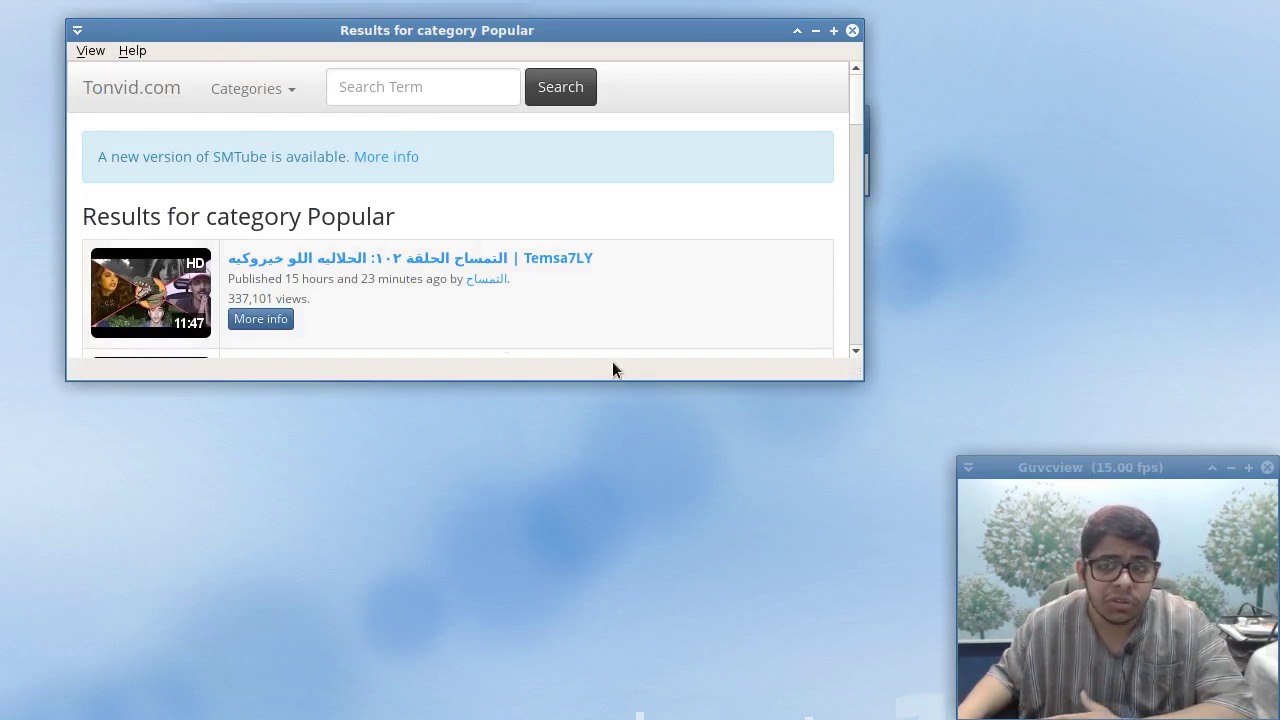
- Turn off the YouTube browser's status bar and search it for "كتاب الحب"
click(106, 51)
click(110, 90)
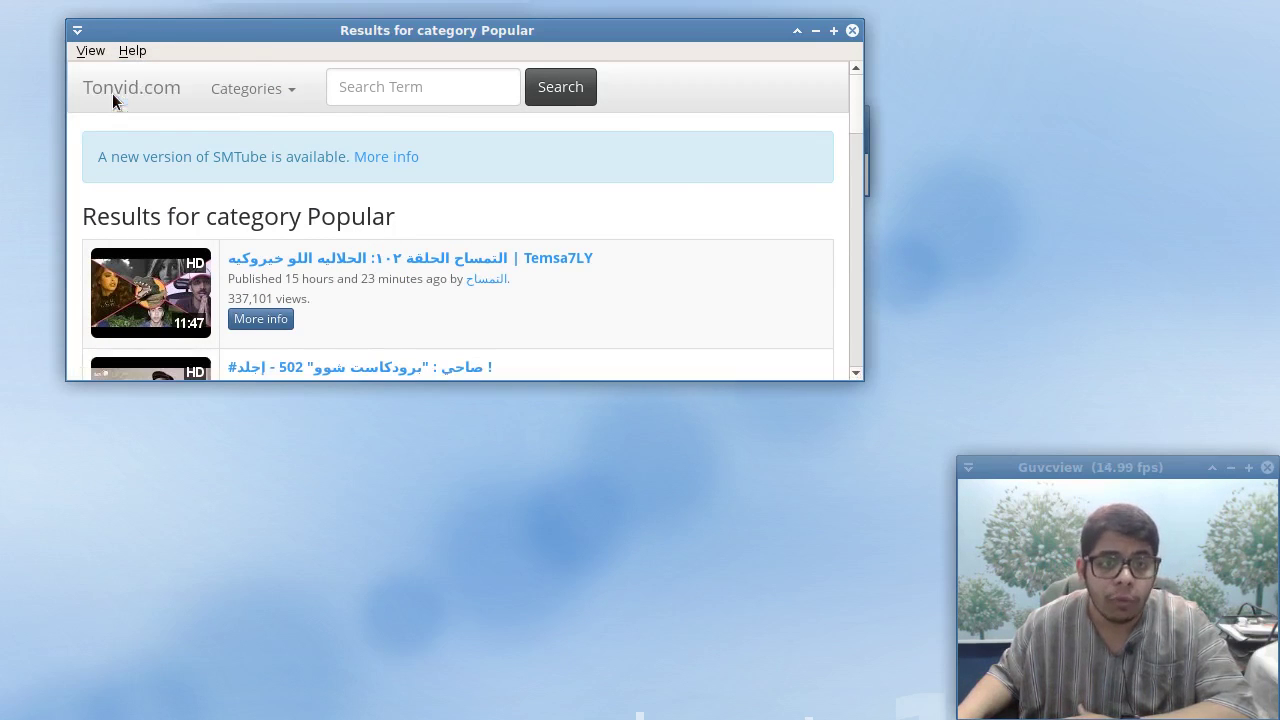
click(391, 86)
text(d)
key(BackSpace)
text(ك)
key(BackSpace)
text(كتاب الحب)
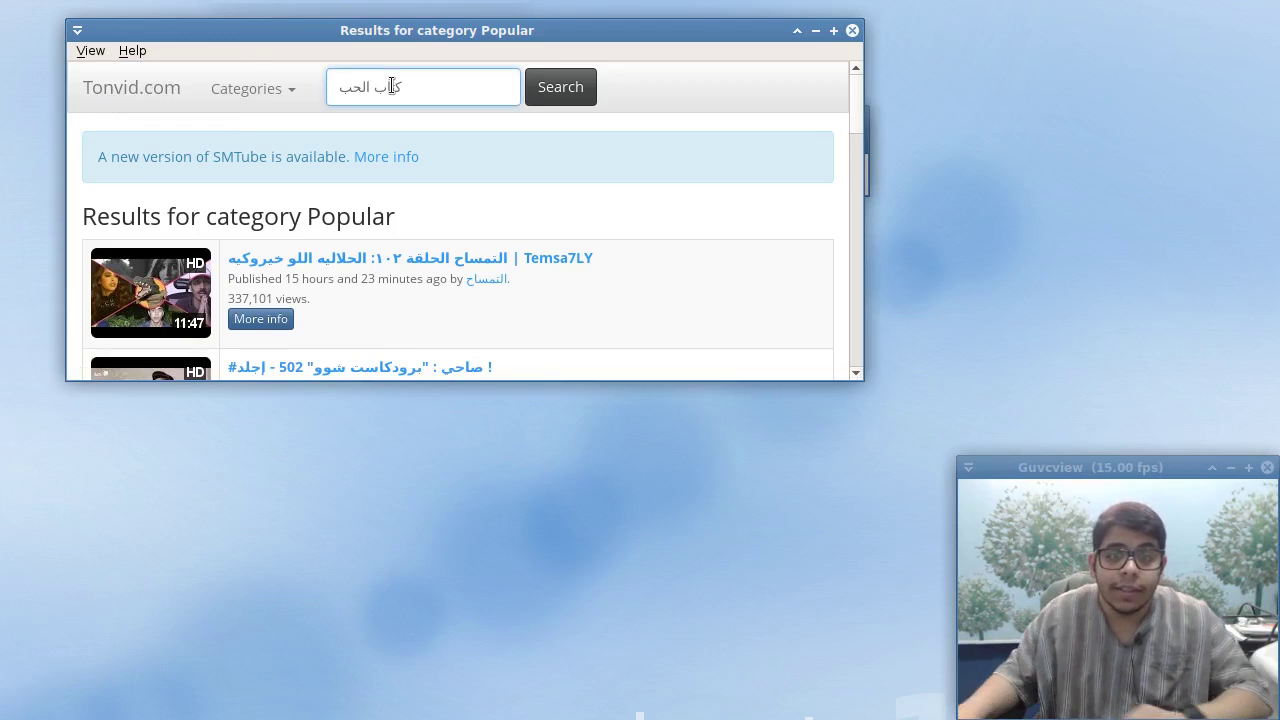
key(Return)
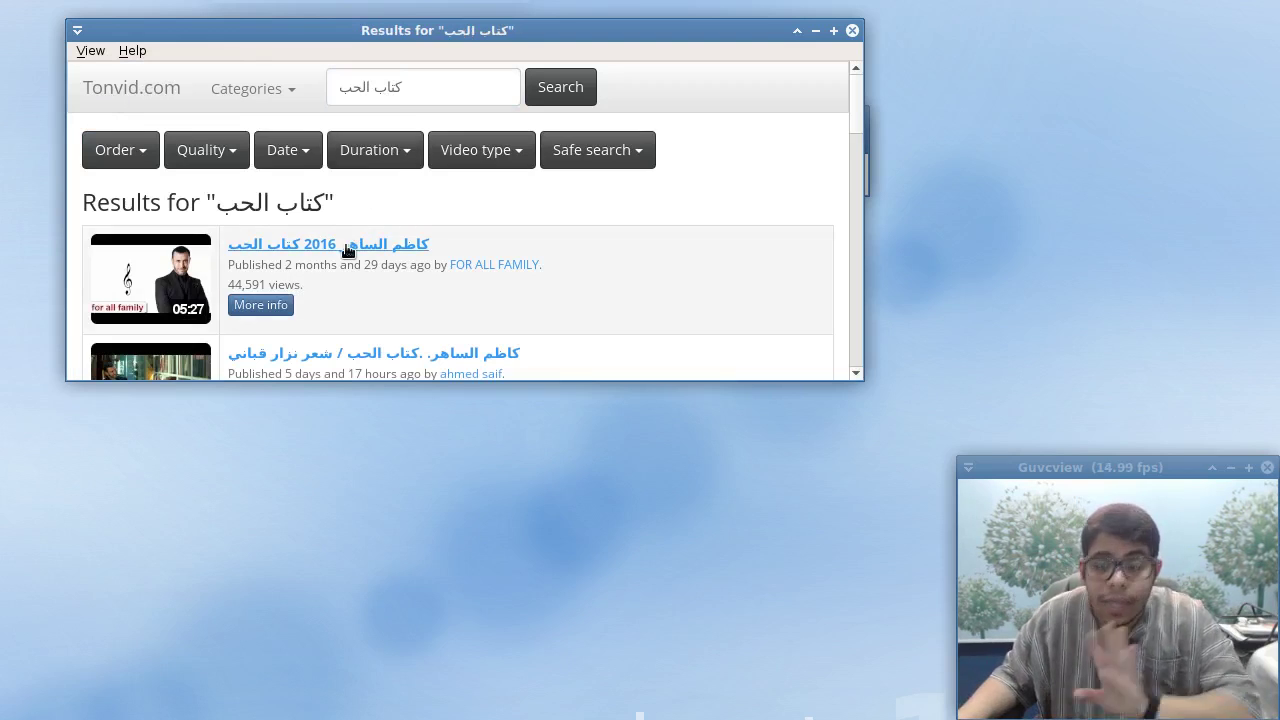
- Open the first search result, "كاظم الساهر 2016 كتاب الحب", and accept the YouTube code update
click(347, 250)
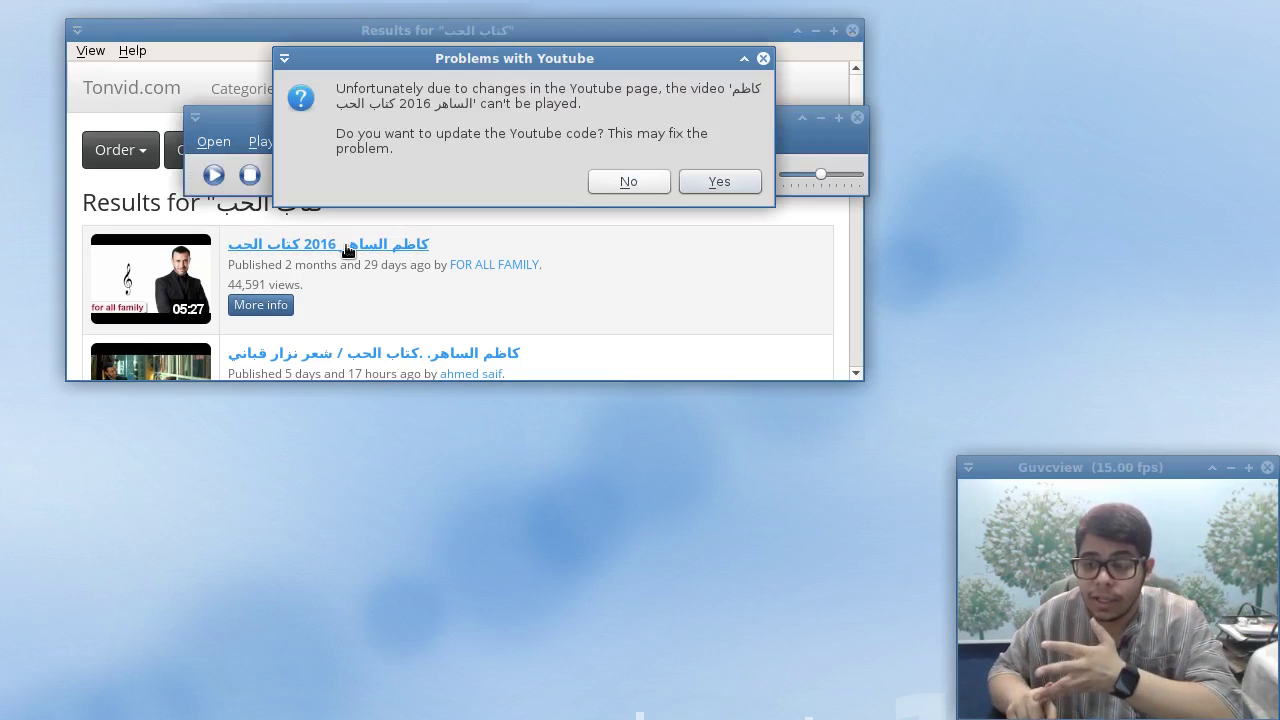
click(697, 185)
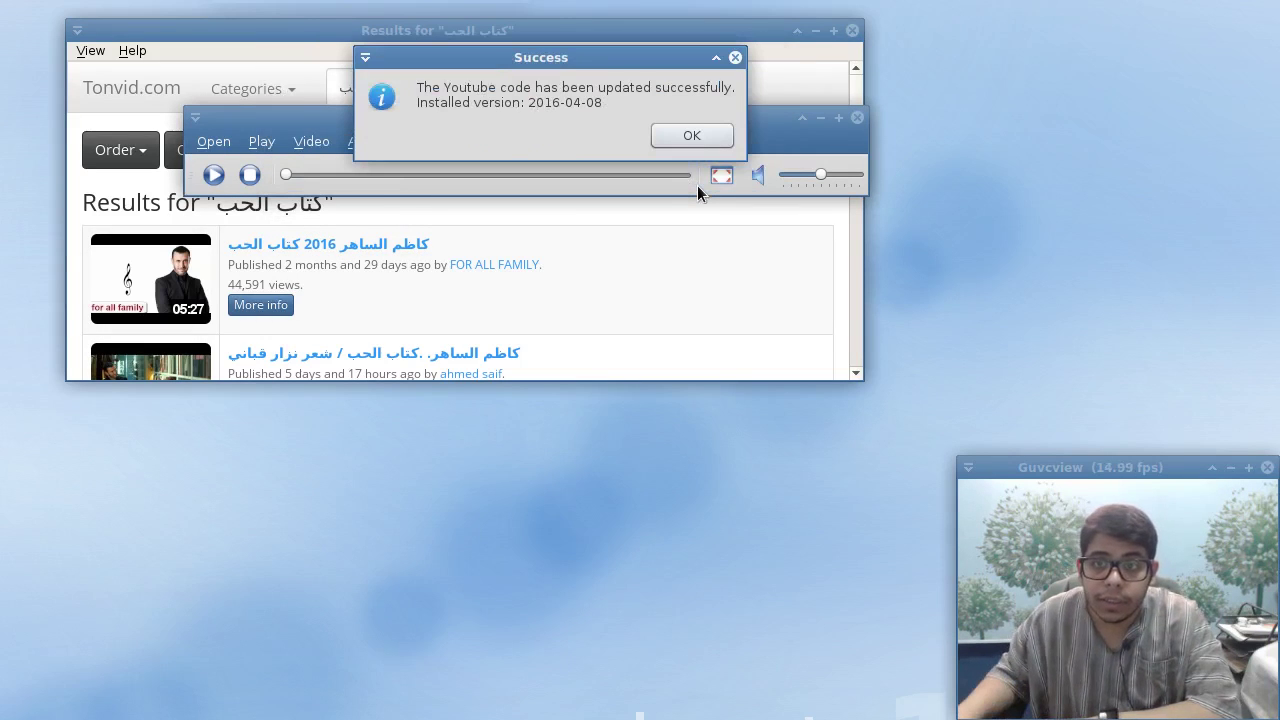
click(686, 126)
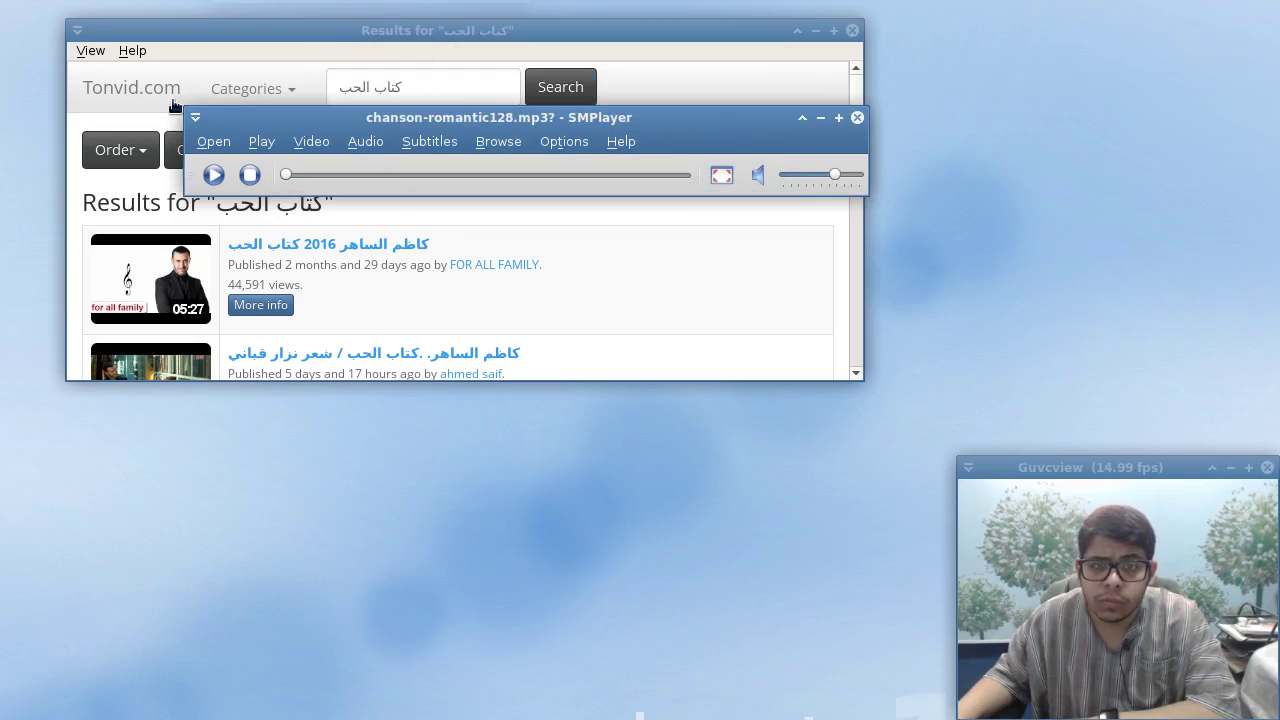
- Play the chosen YouTube video in the player, pausing and resuming it
click(207, 176)
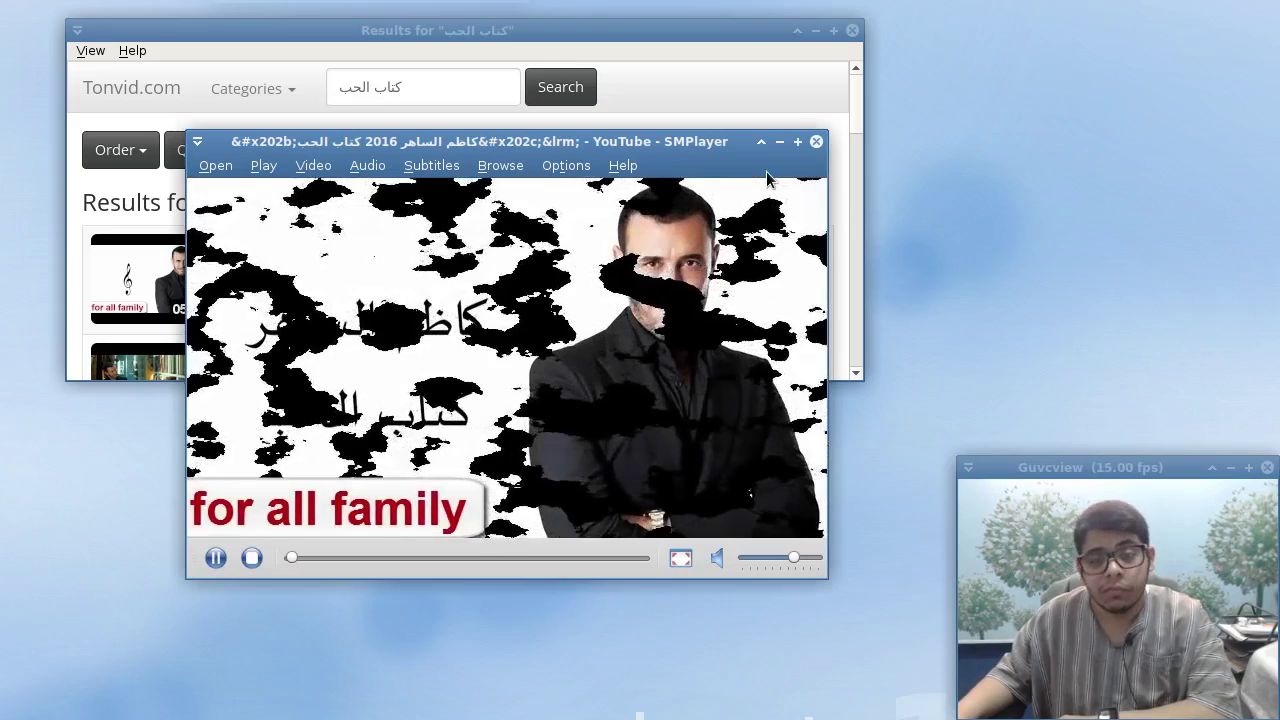
click(222, 558)
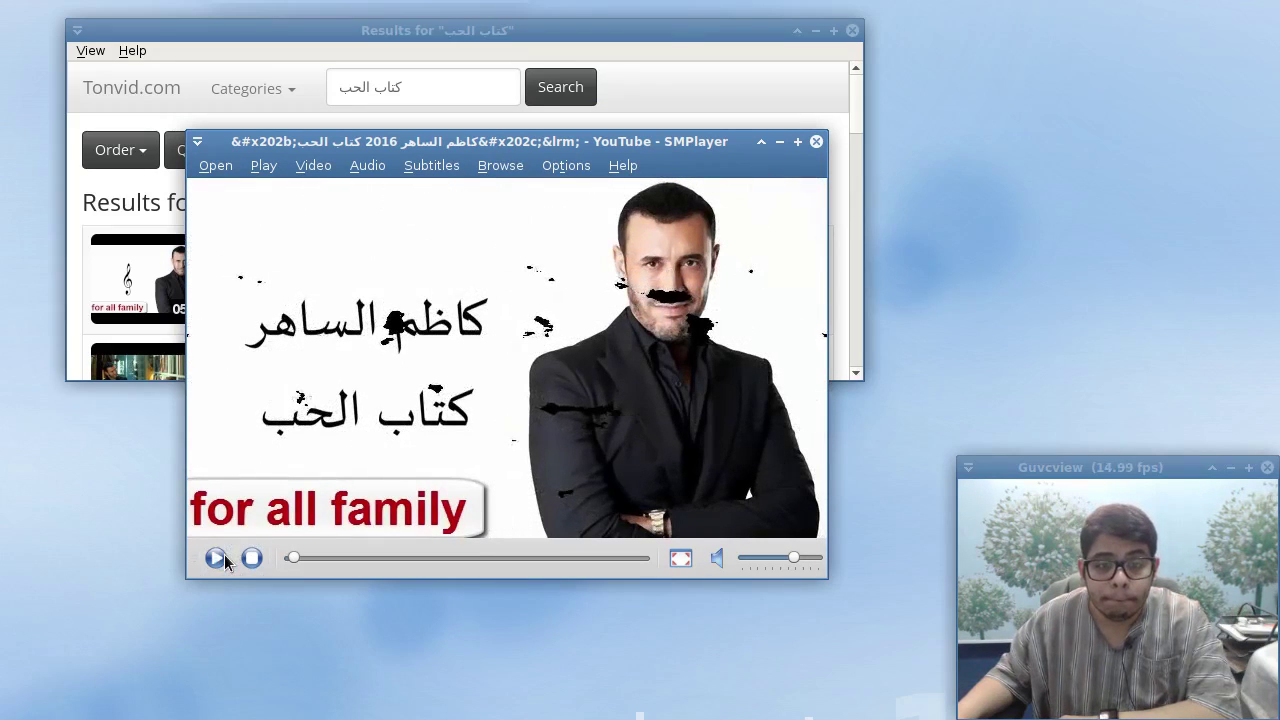
click(220, 558)
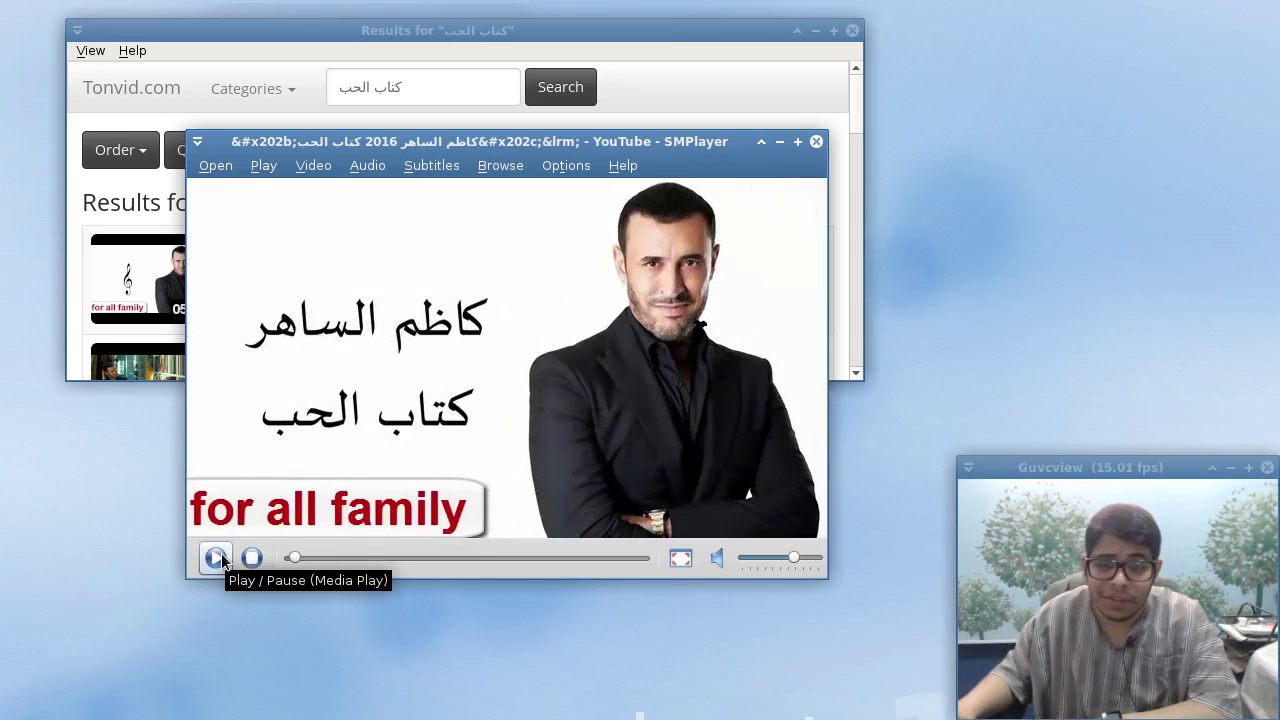
click(218, 558)
click(218, 558)
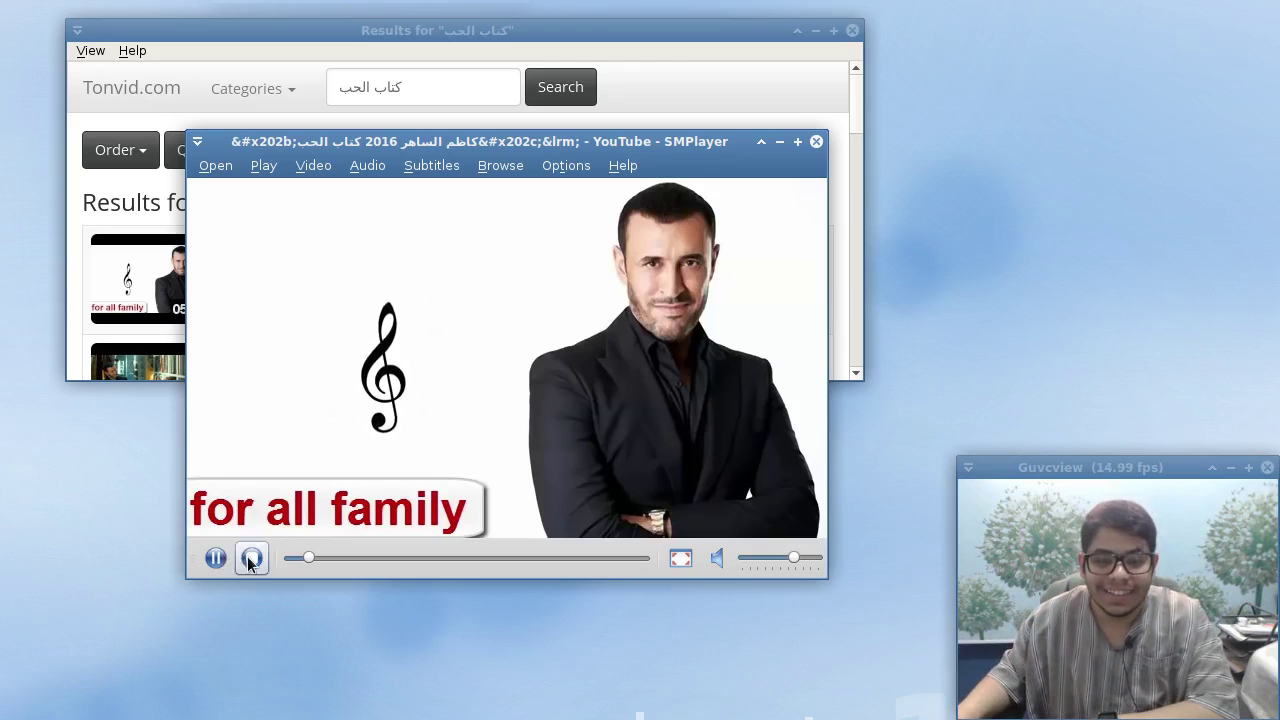
- Stop the video and close both the player and the YouTube browser windows
click(252, 558)
click(815, 141)
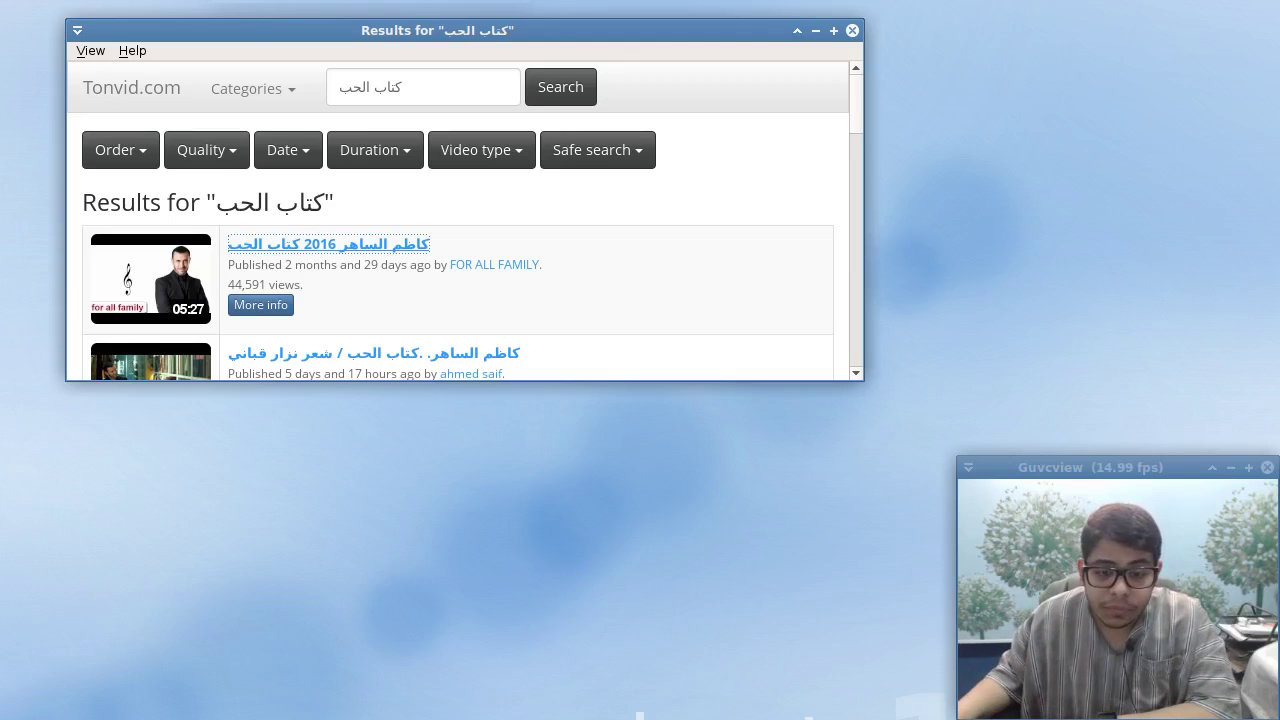
click(852, 30)
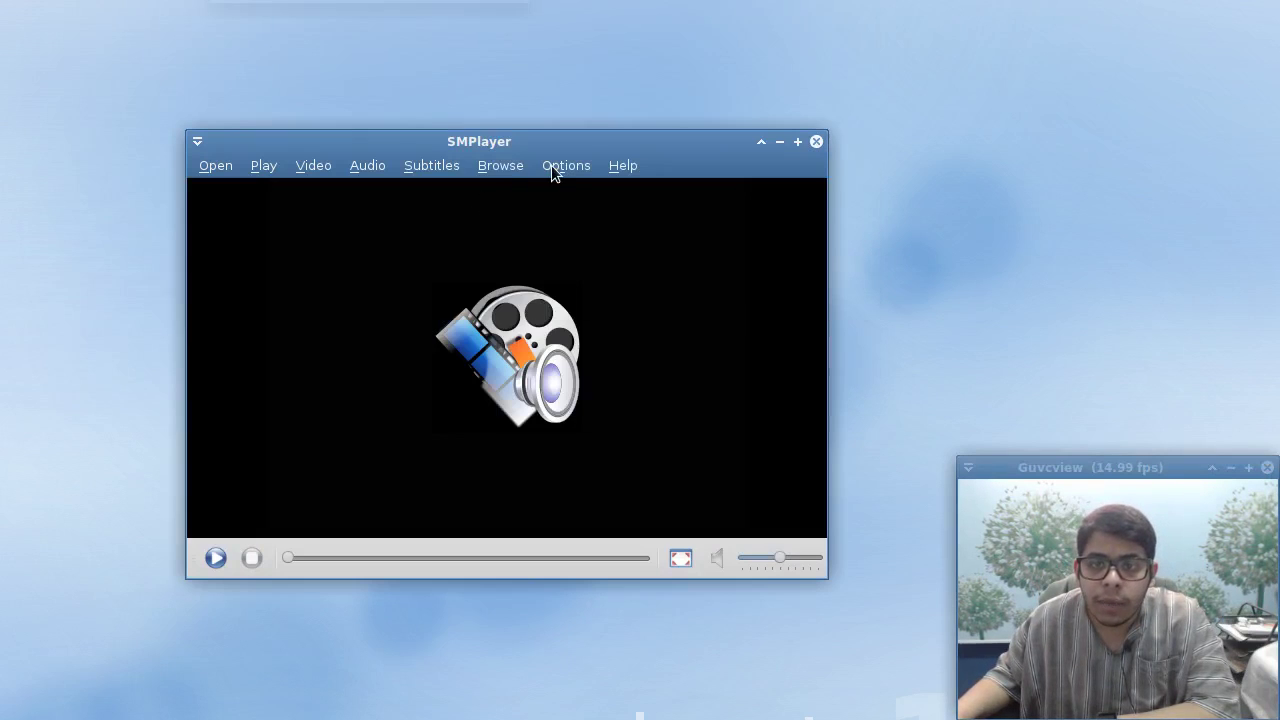
- Turn on the option to show the player's icon in the system tray
click(551, 165)
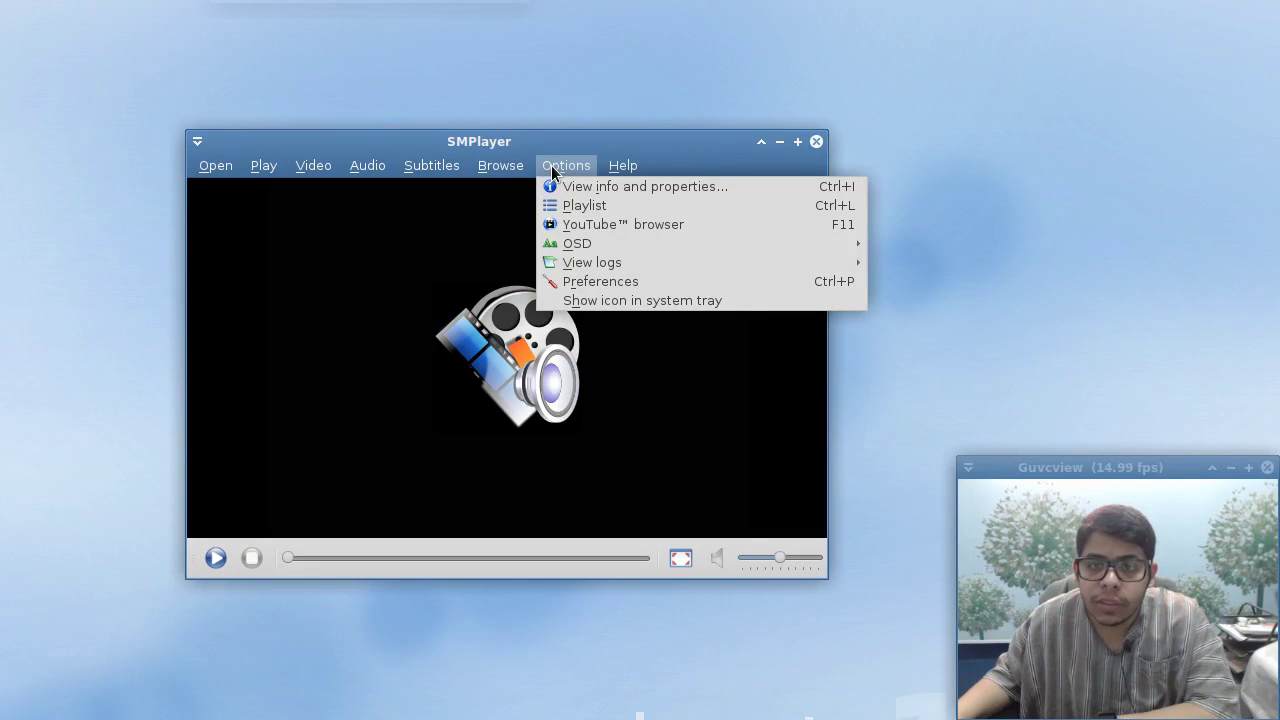
click(597, 301)
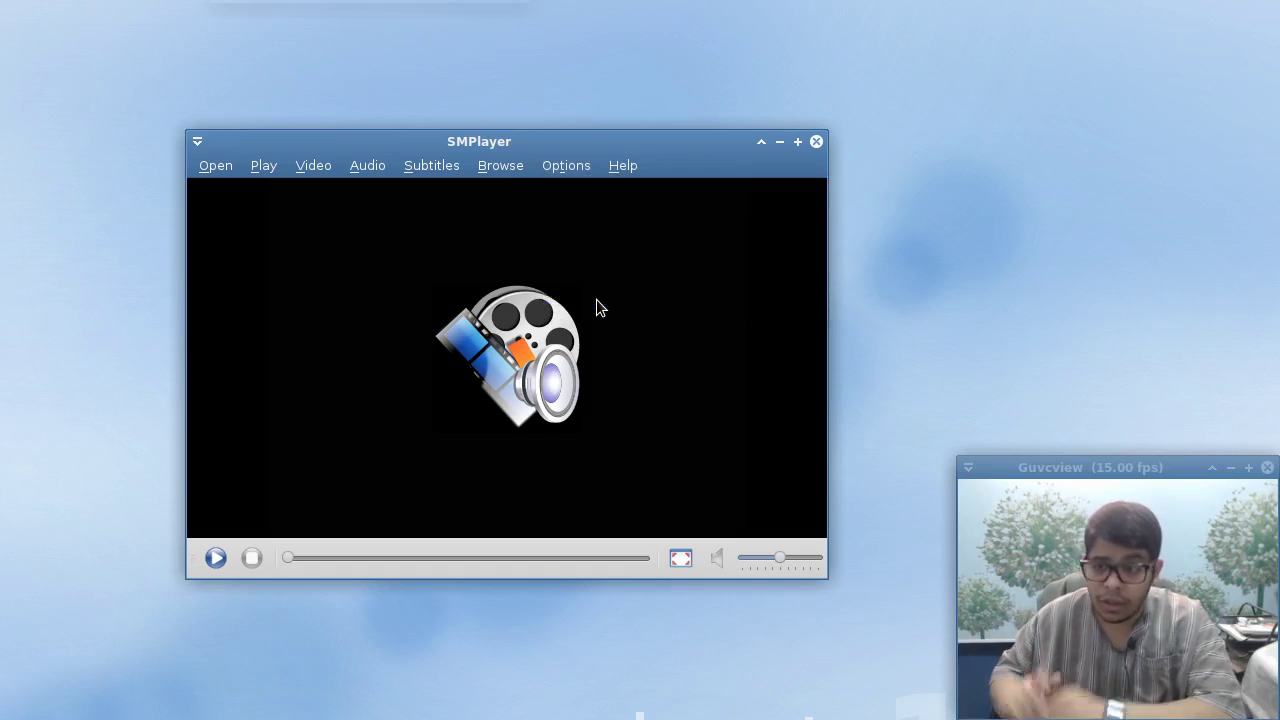
- Review the help commands and the About SMPlayer information, contributions, license and translators pages, and close the dialog
click(618, 166)
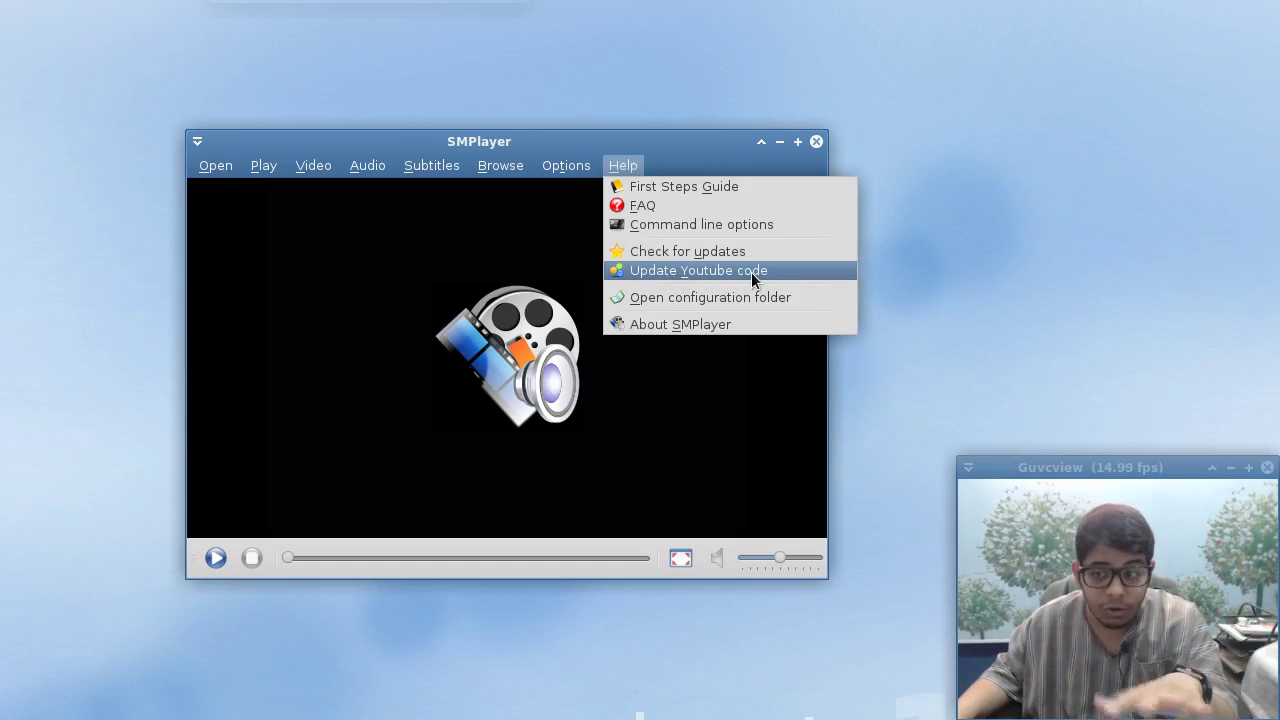
click(760, 323)
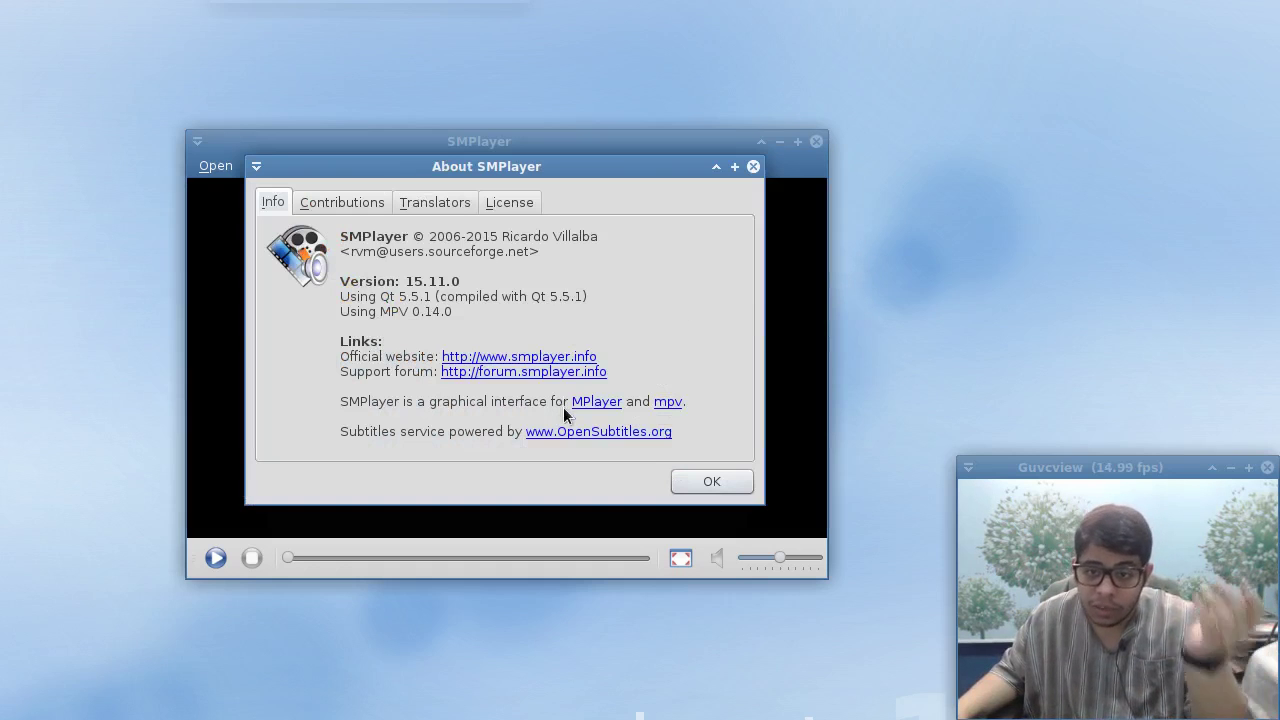
click(356, 207)
click(512, 200)
click(411, 200)
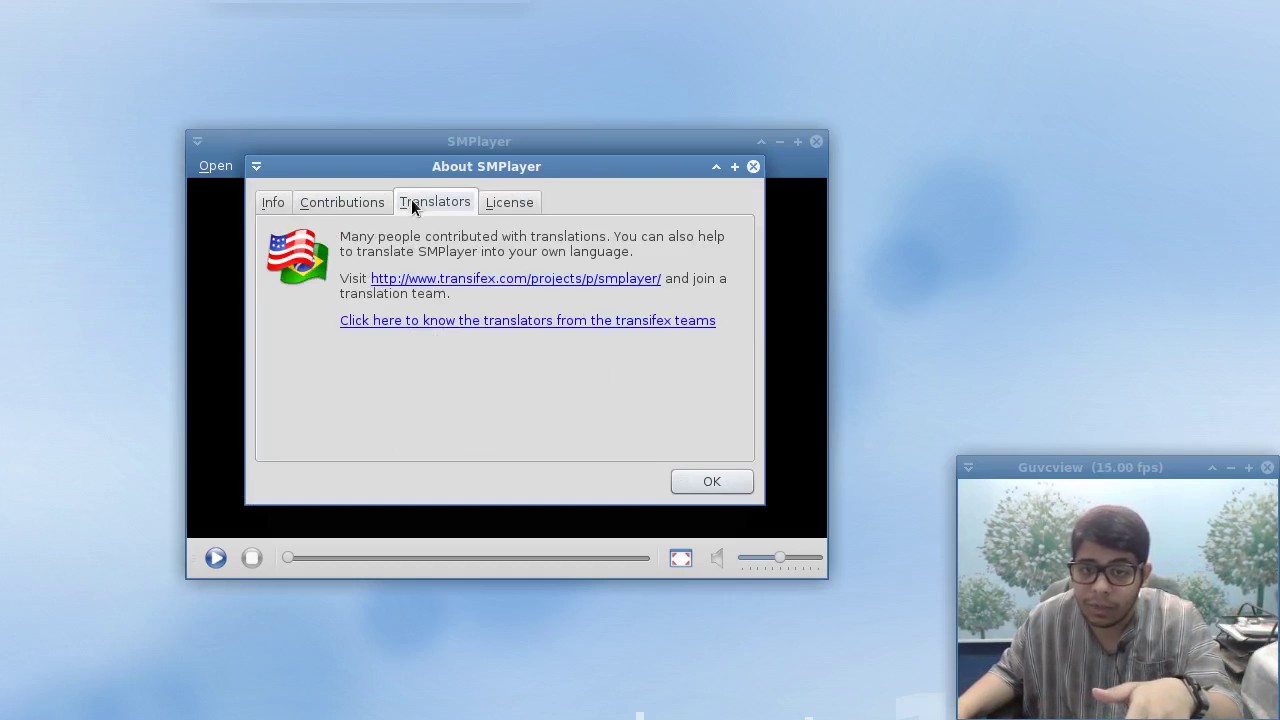
click(285, 206)
click(705, 482)
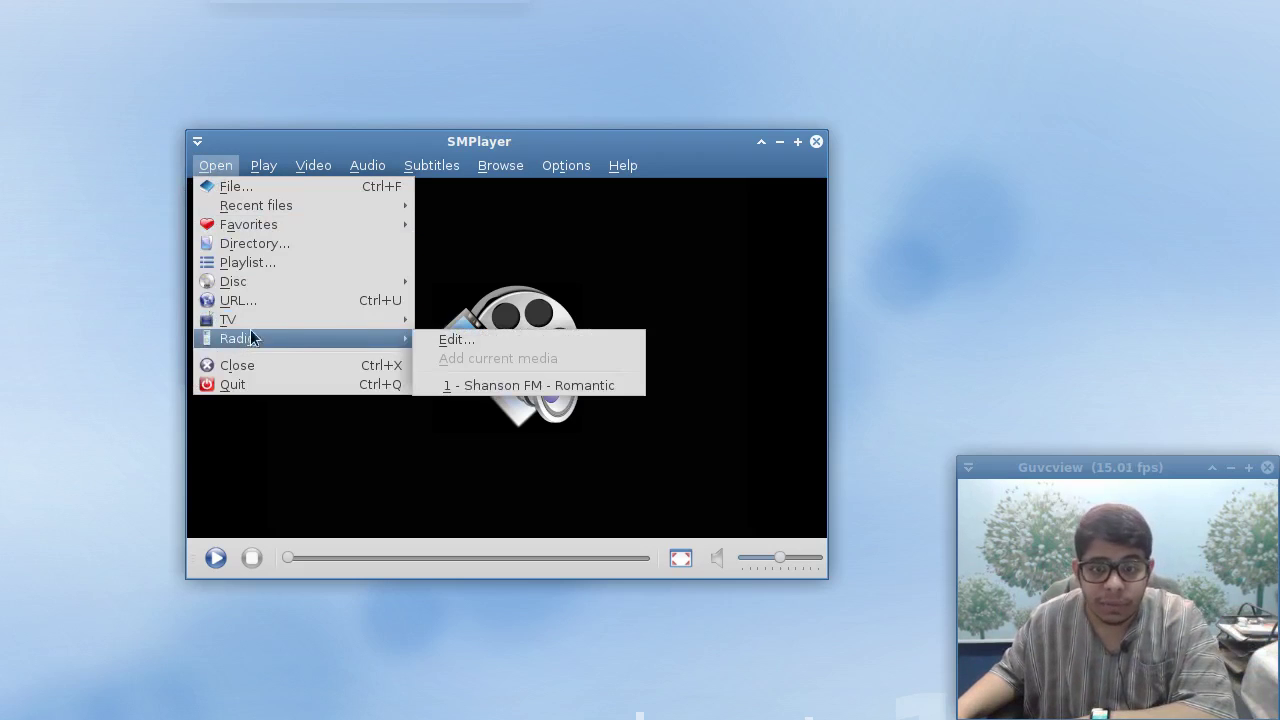
- Play the saved Shanson FM - Romantic radio station and lower the system volume
mouse_move(400, 338)
click(460, 386)
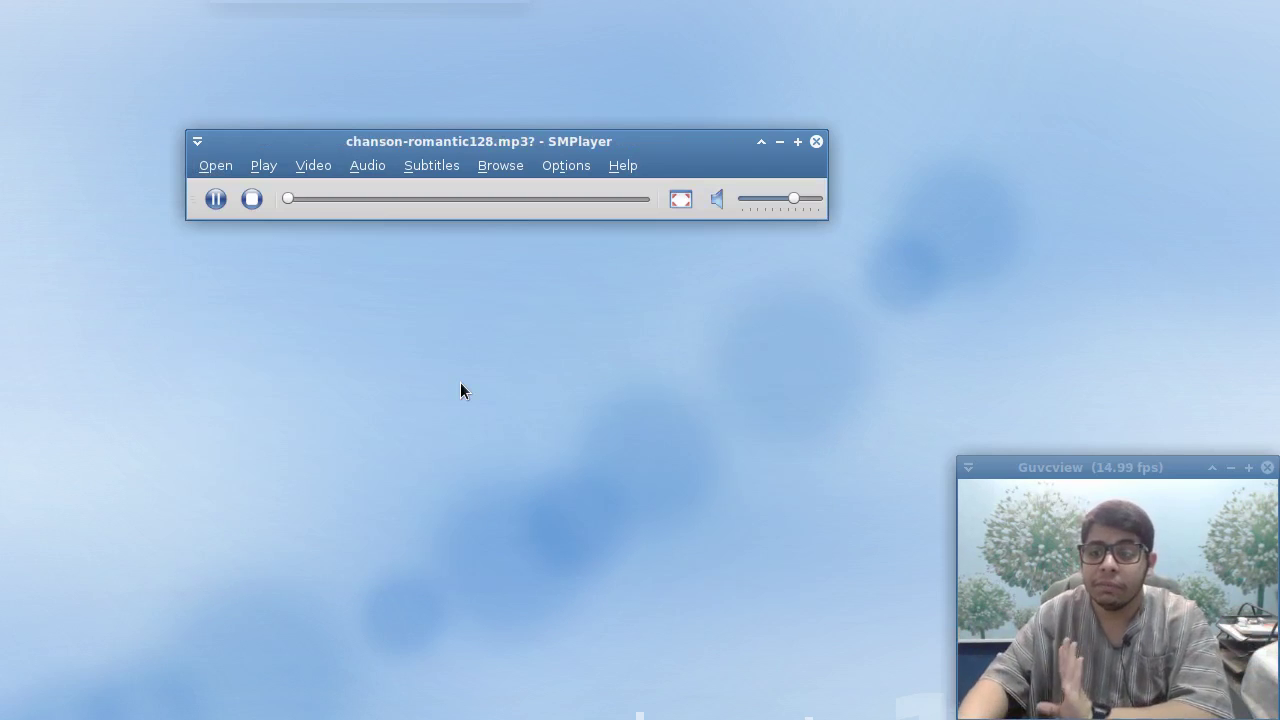
key(XF86AudioRaiseVolume)
key(XF86AudioLowerVolume)
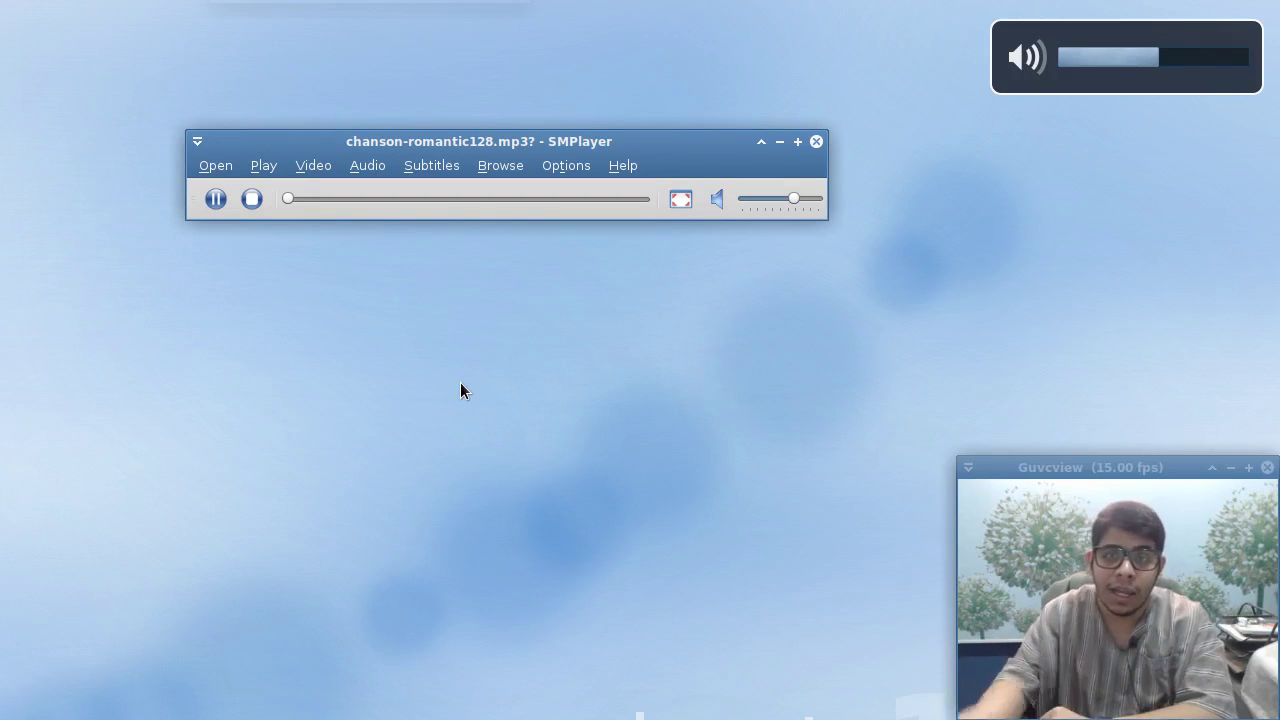
key(XF86AudioLowerVolume)
key(XF86AudioLowerVolume)
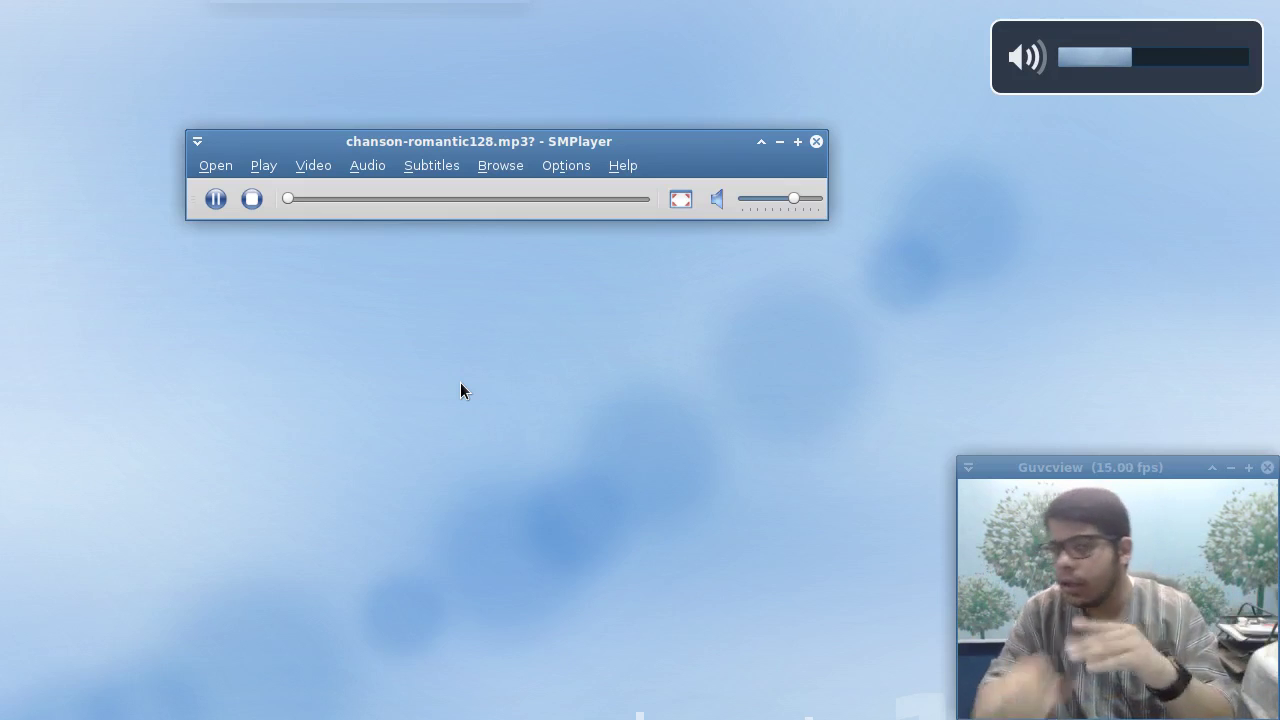
key(XF86AudioLowerVolume)
key(XF86AudioLowerVolume)
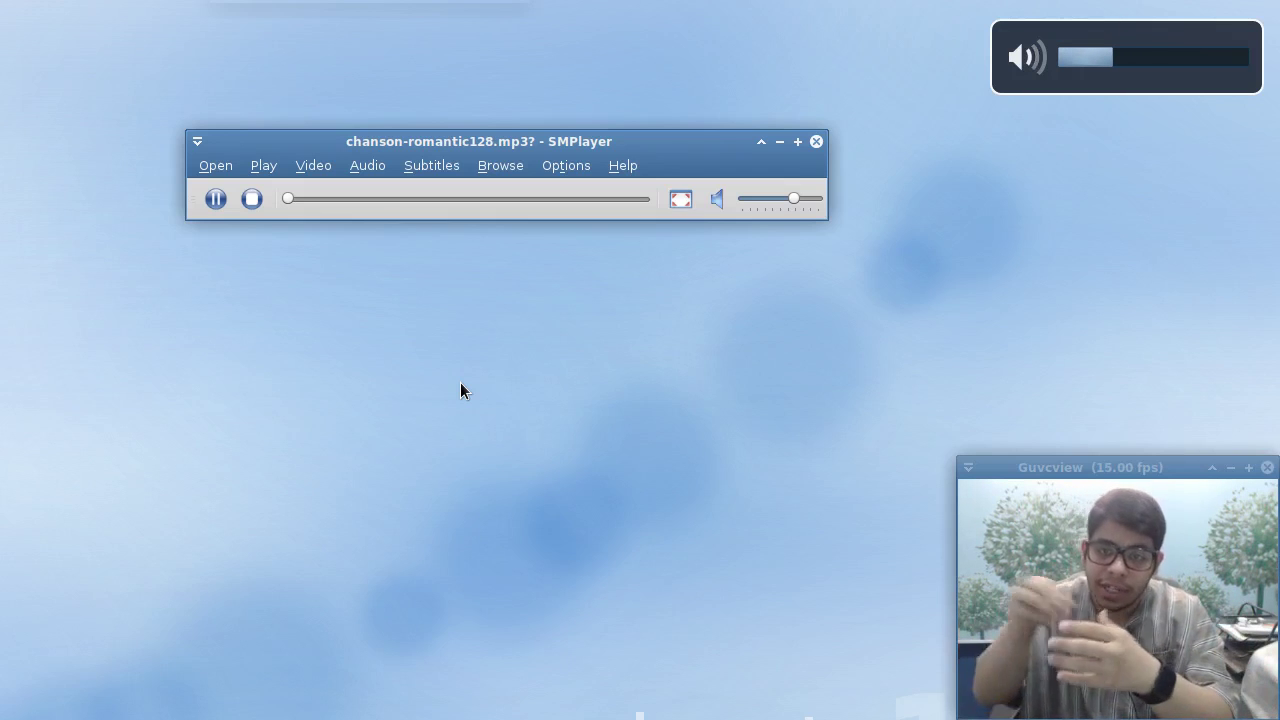